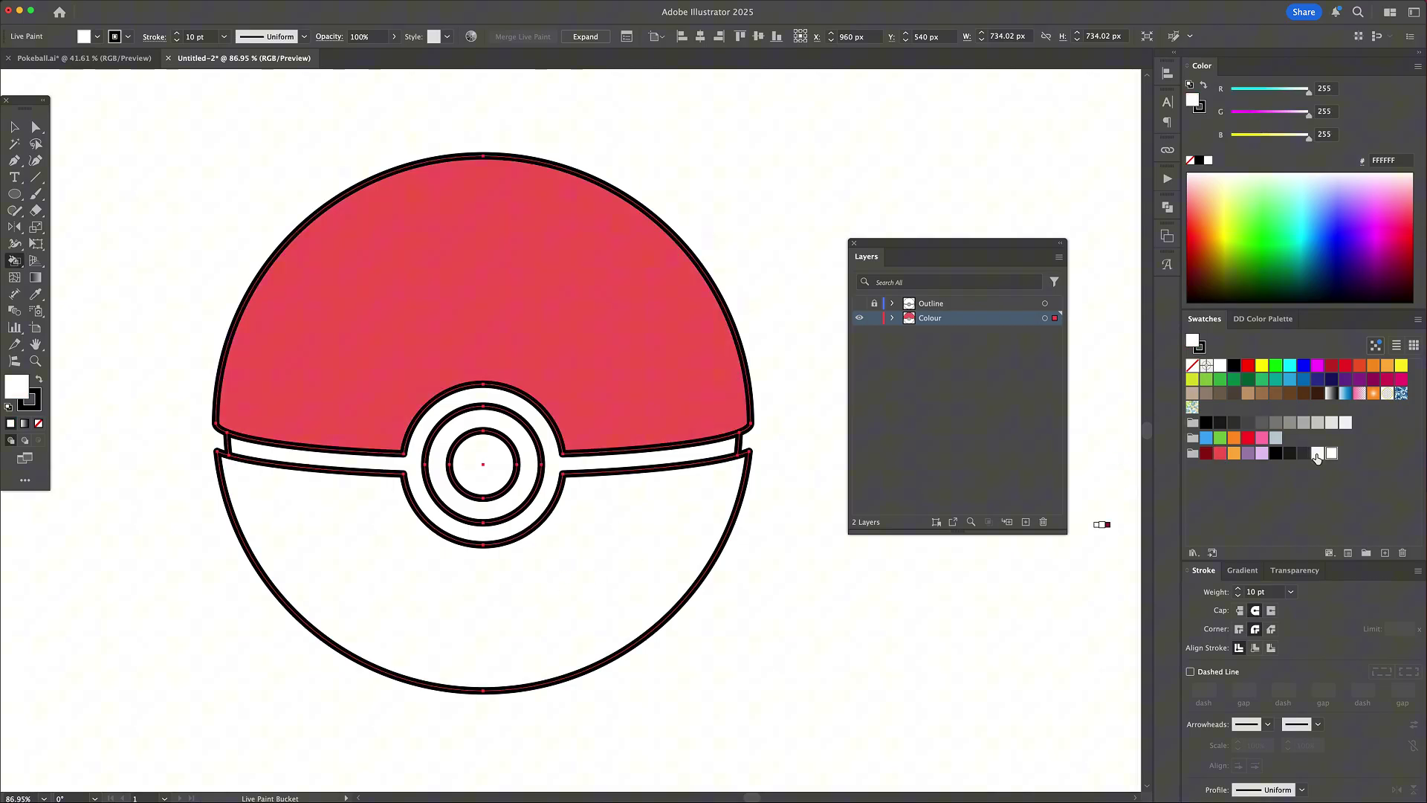
left_click(675, 459)
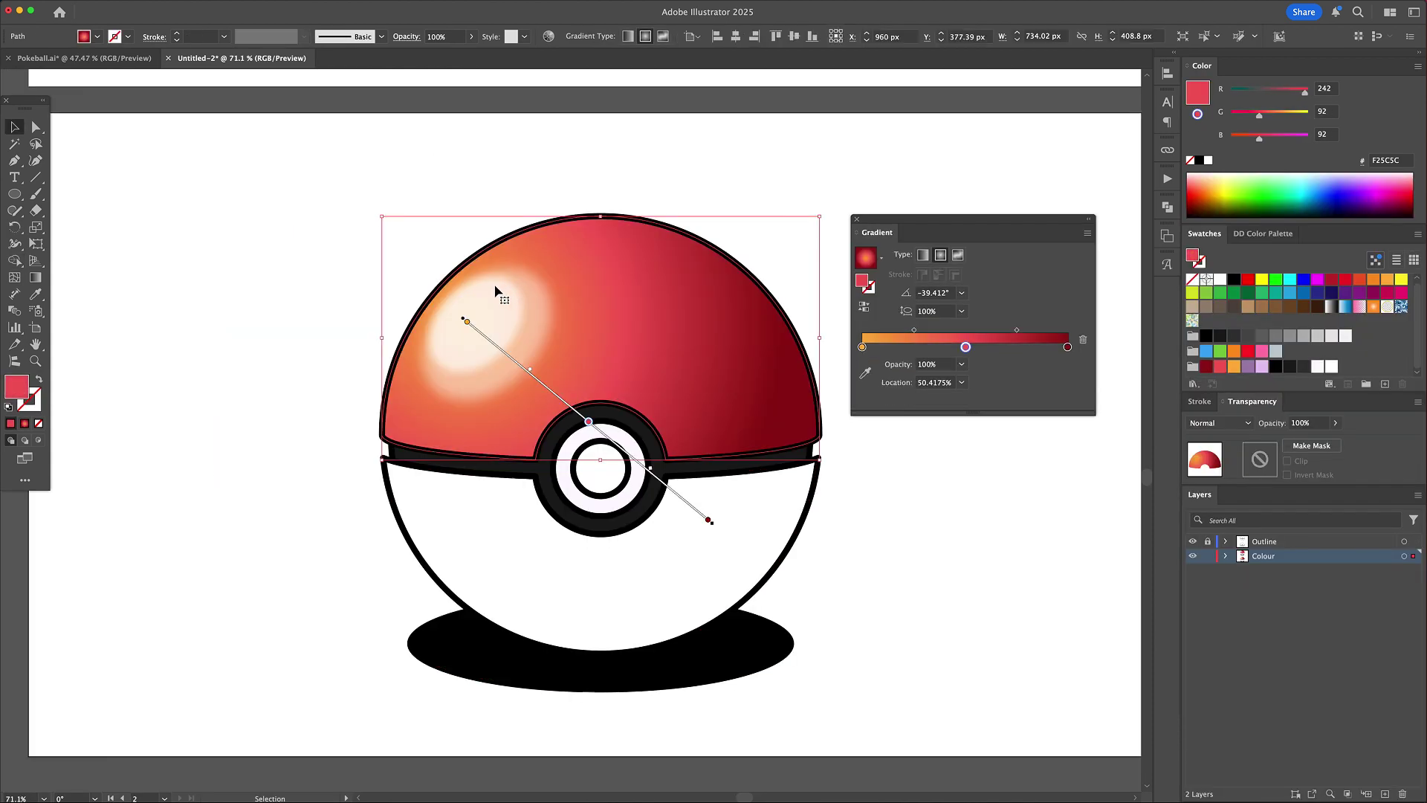
left_click_drag(669, 478, 717, 430)
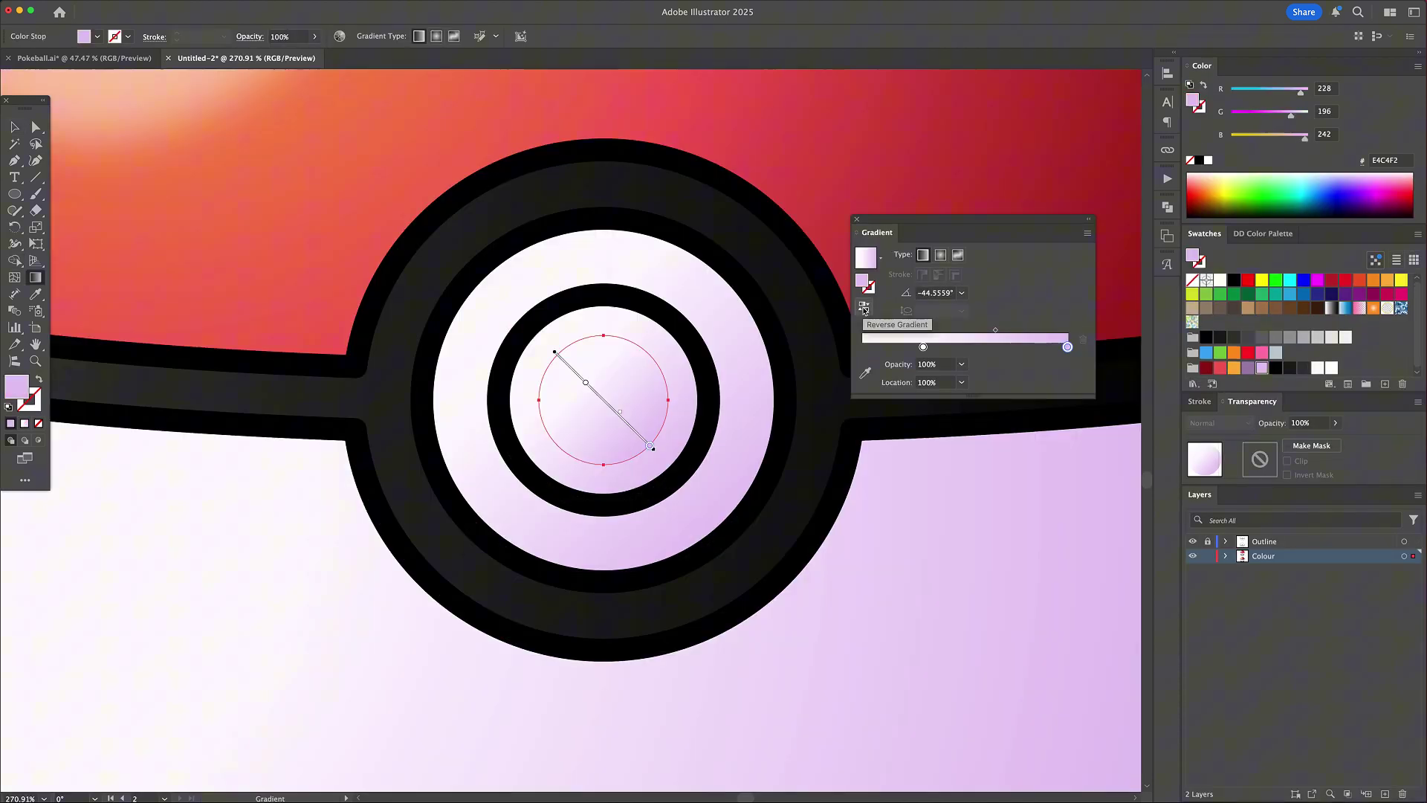
left_click(865, 309)
left_click(586, 423)
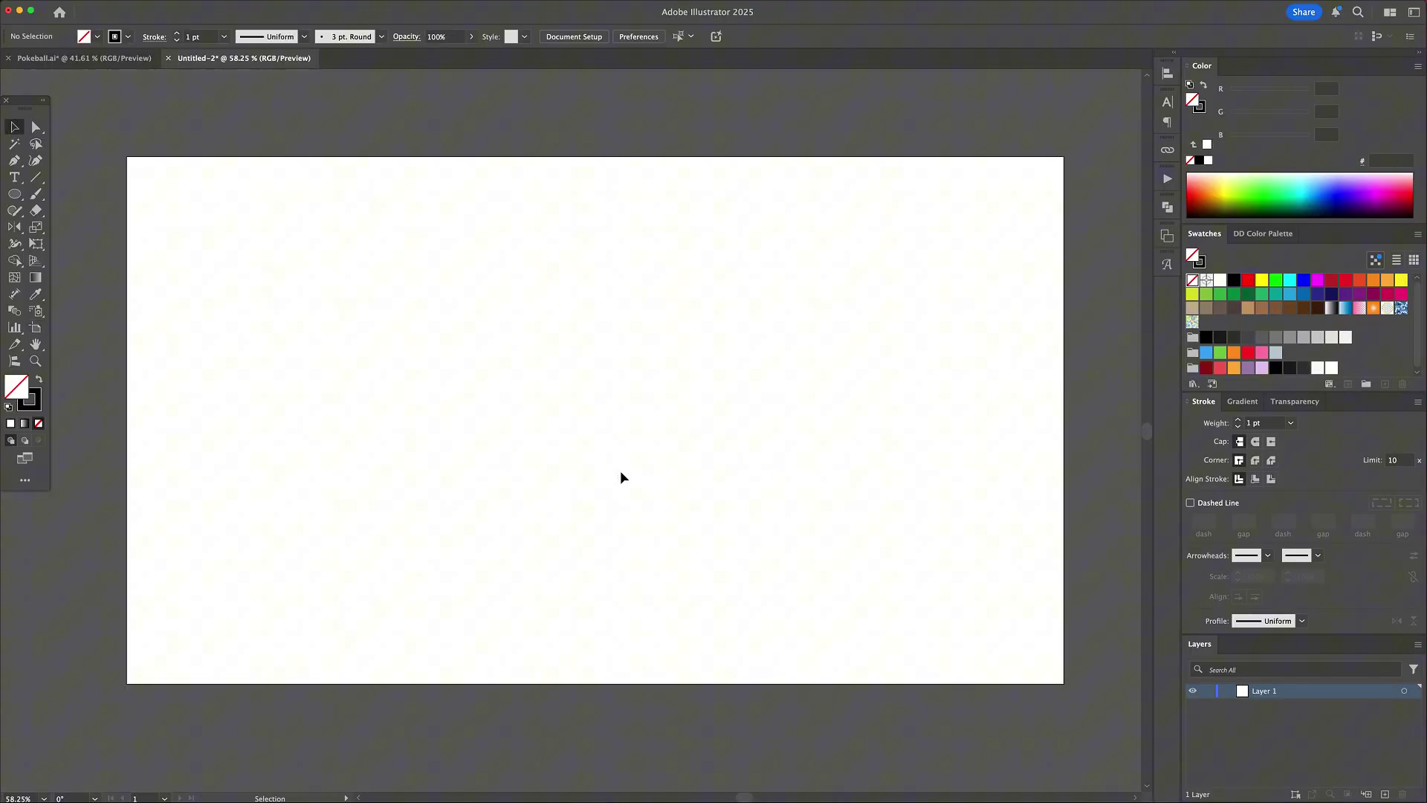
- Check the artboard's width and height in its options and accept them
double_click(35, 328)
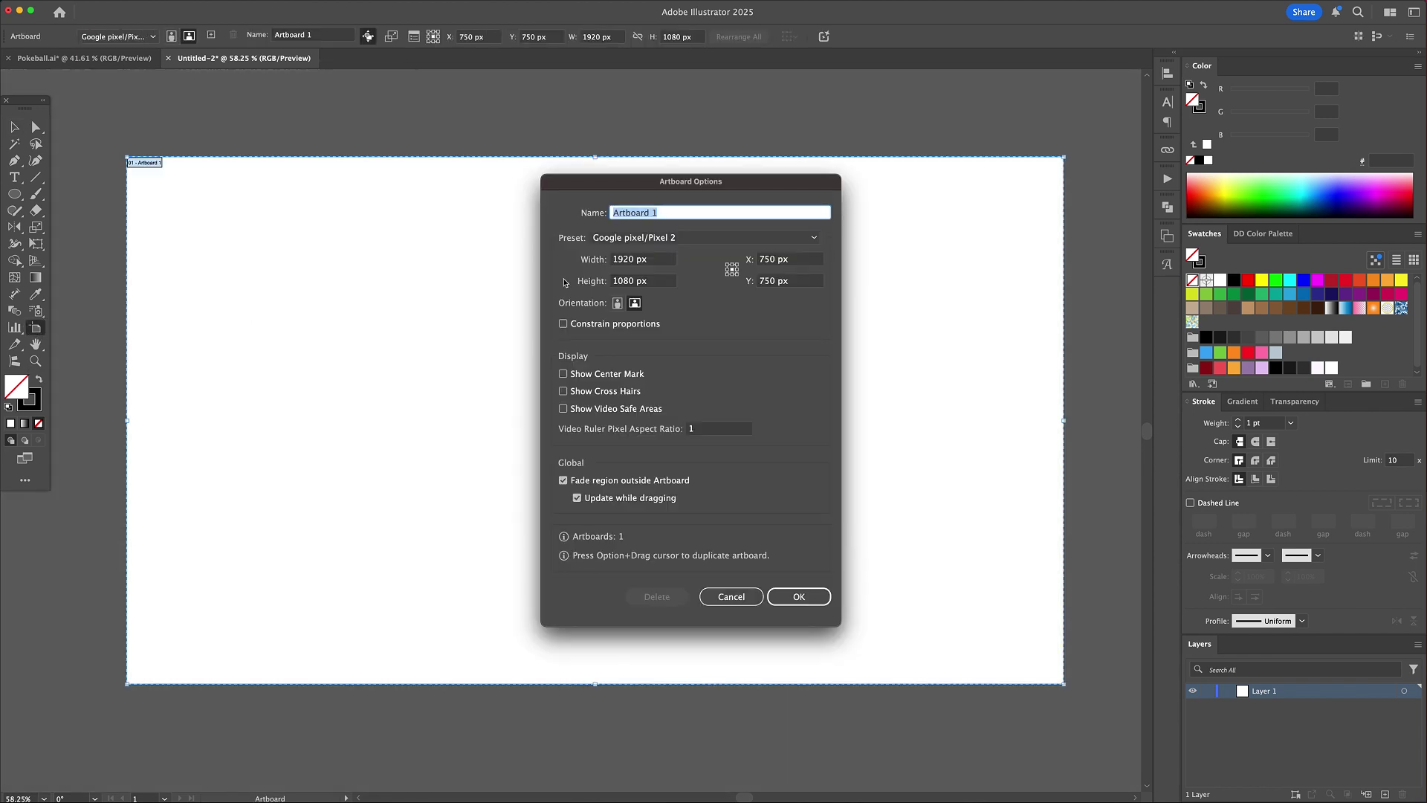
key("Tab")
key("Tab")
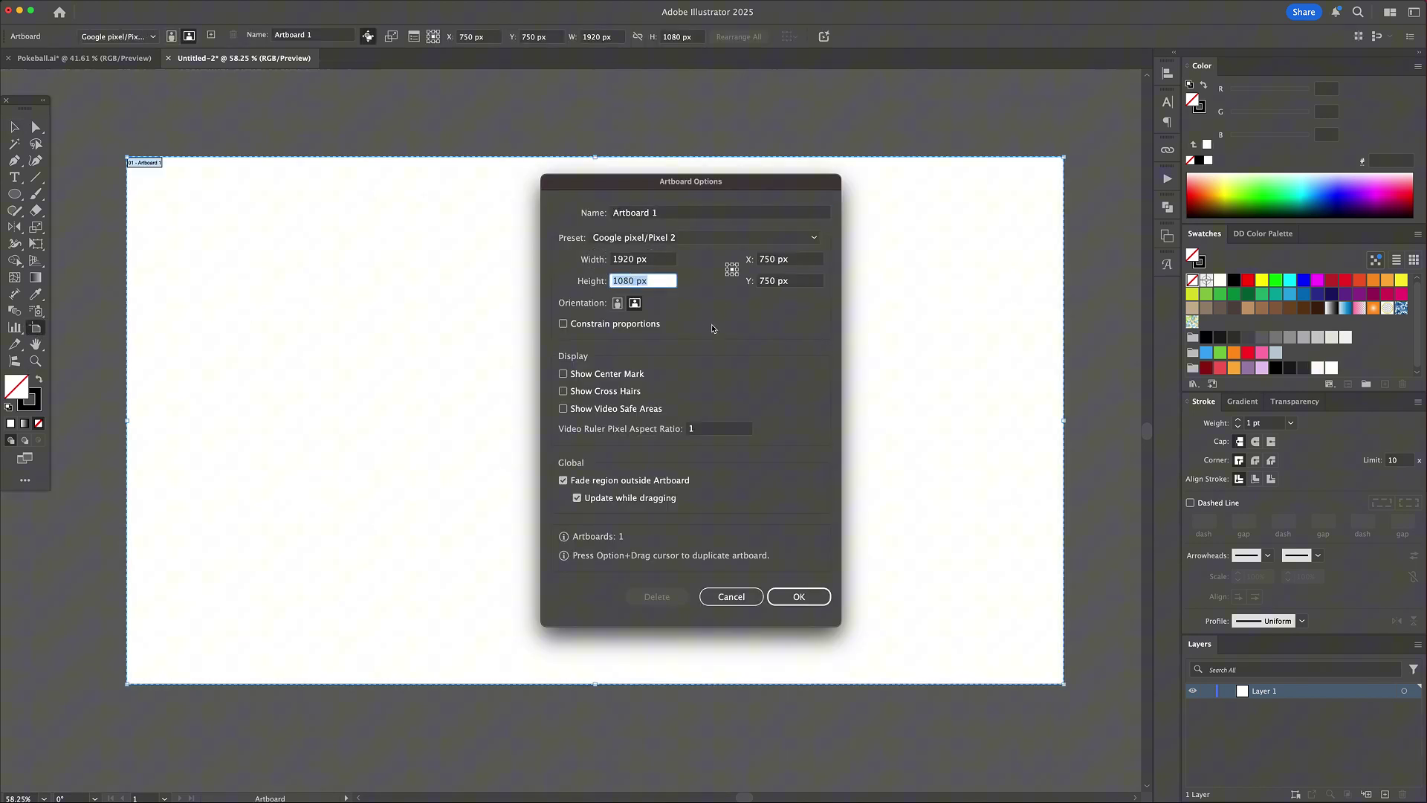
left_click(801, 602)
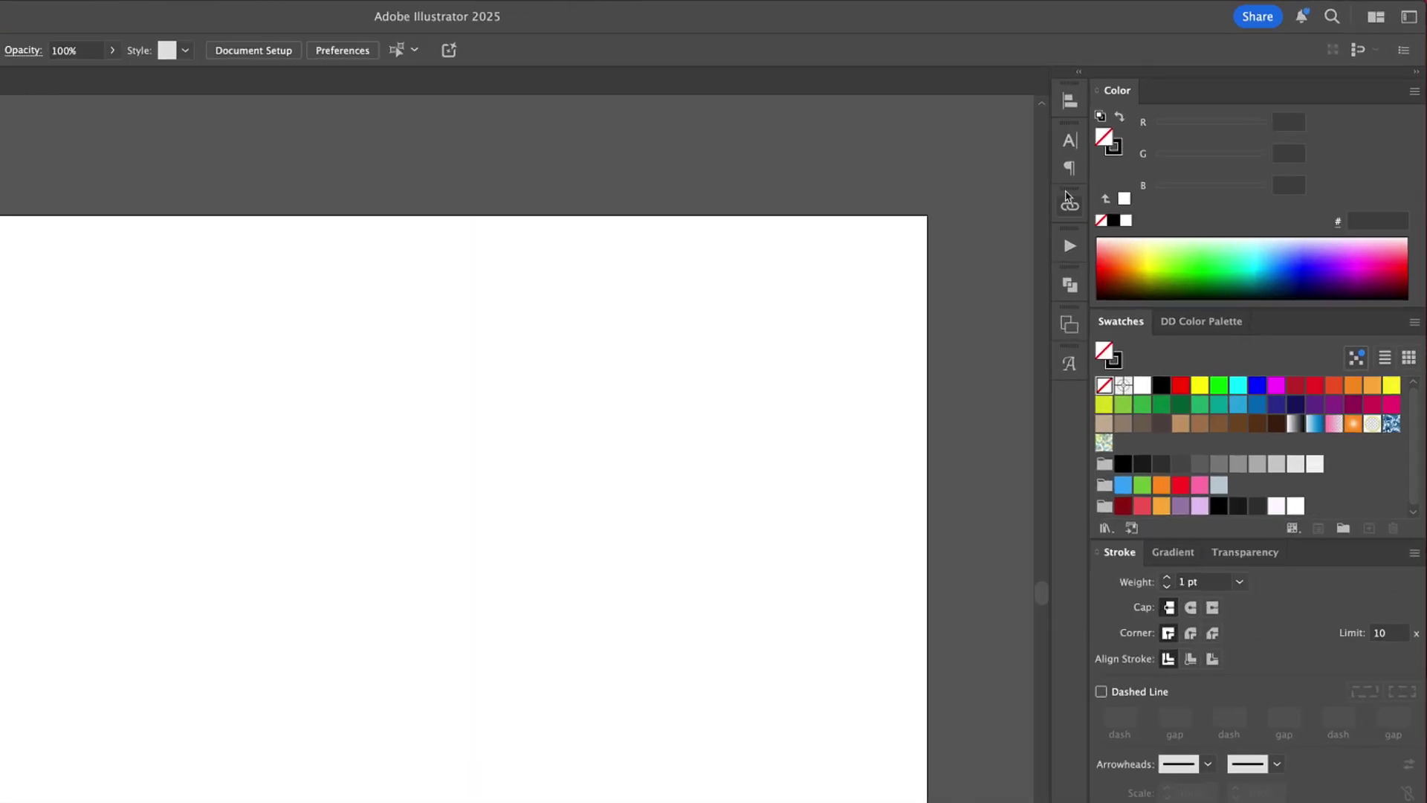
- Set the default stroke to black, 10 pt, with round caps and round corners
left_click(1115, 150)
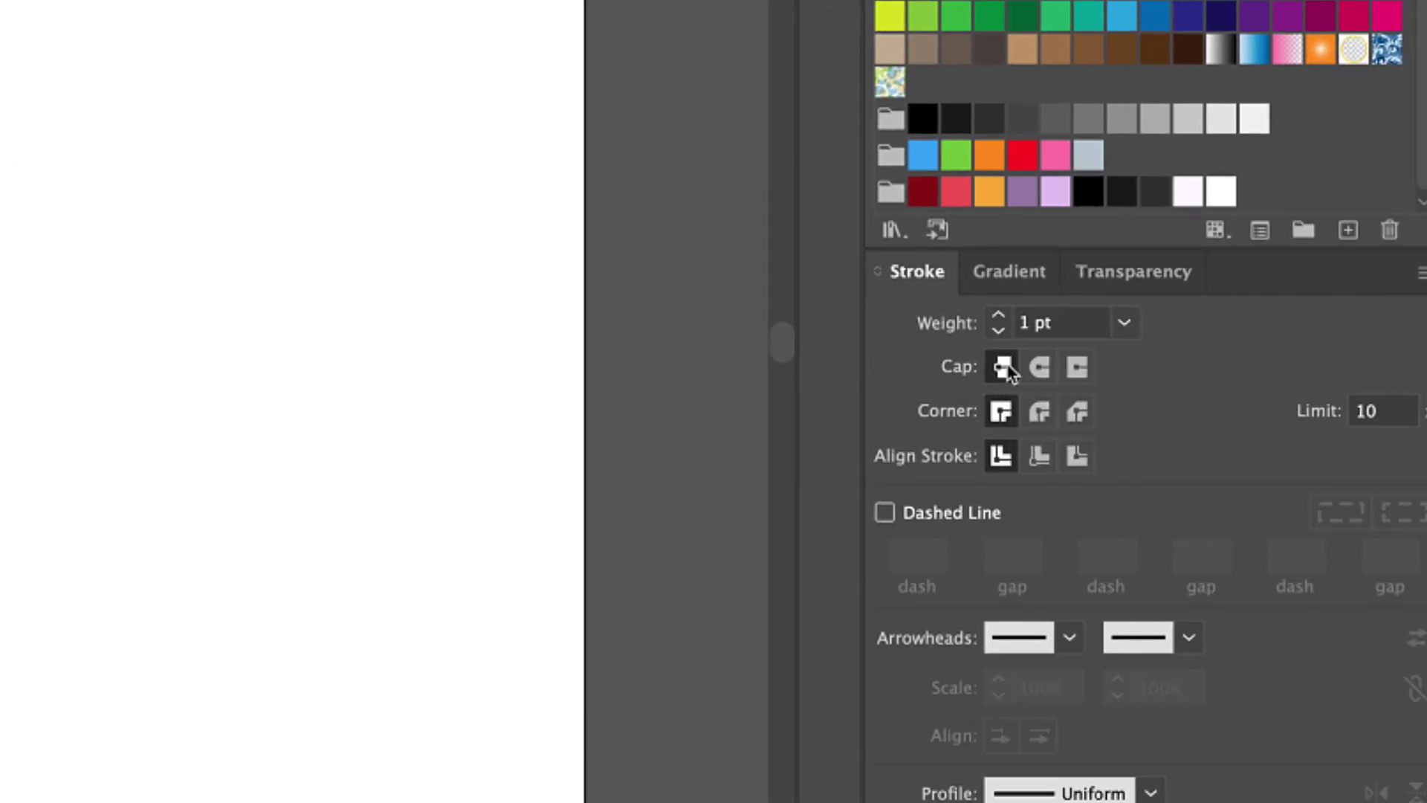
left_click(1039, 366)
left_click(1039, 411)
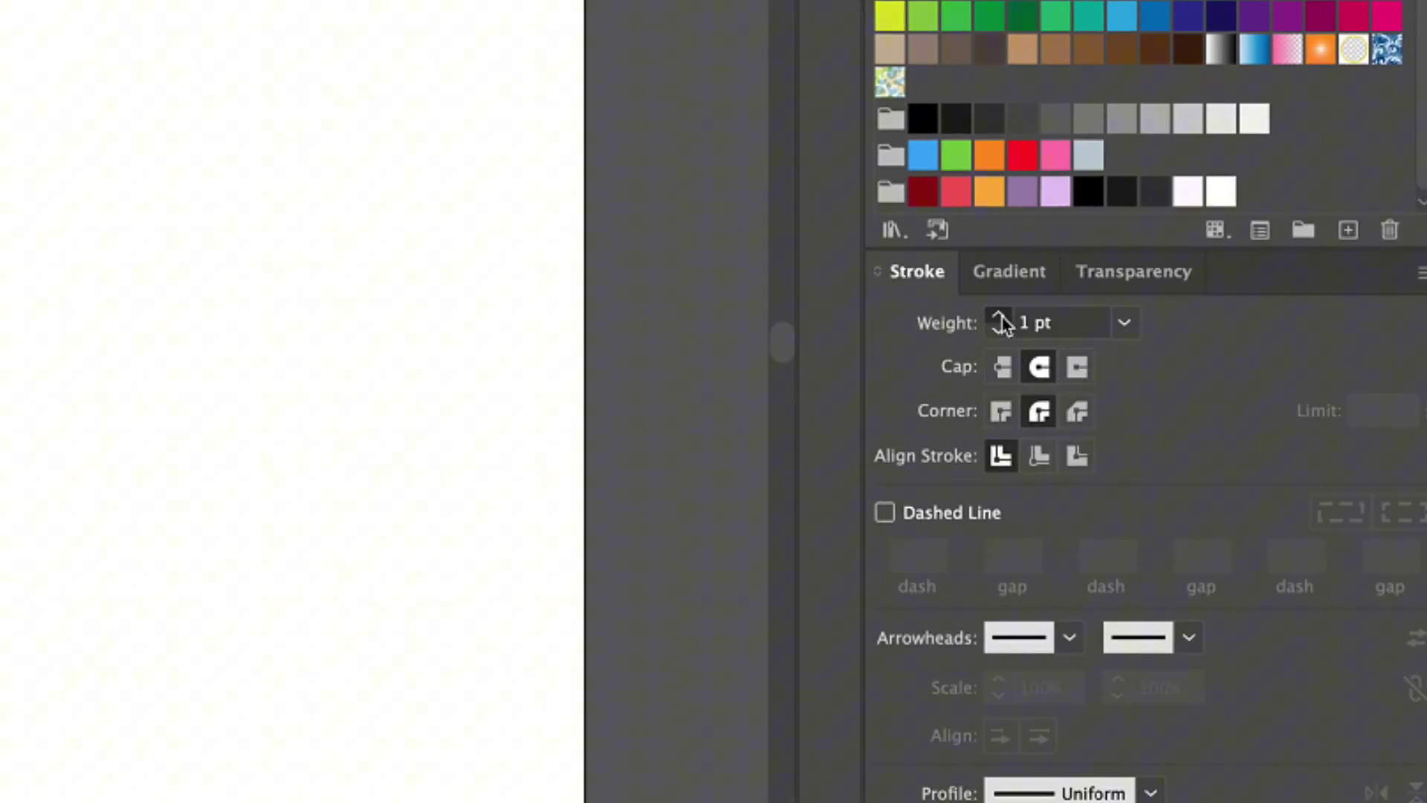
left_click(1079, 324)
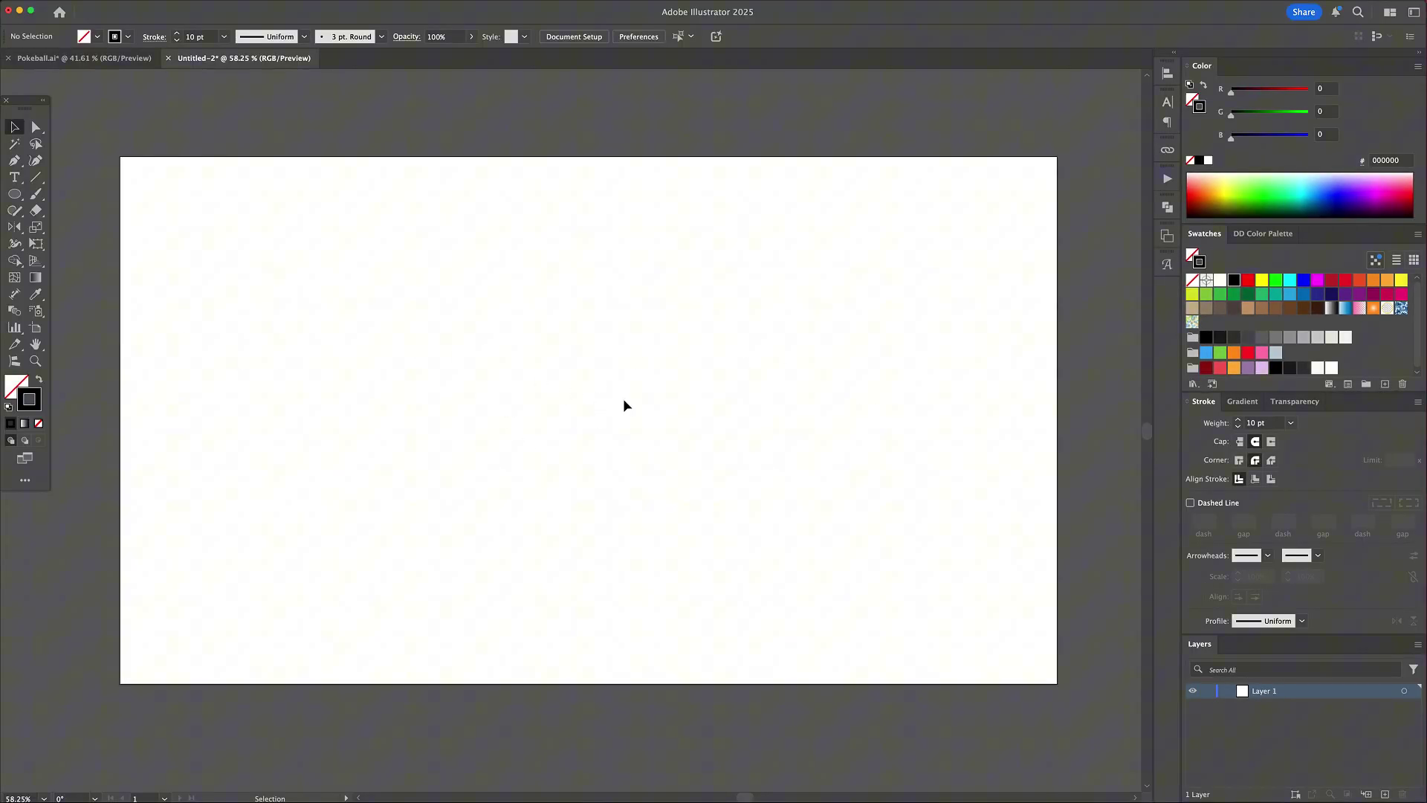
- Draw a circle about 734 px wide from the artboard's centre and add a slightly smaller concentric copy pasted in front
key("l")
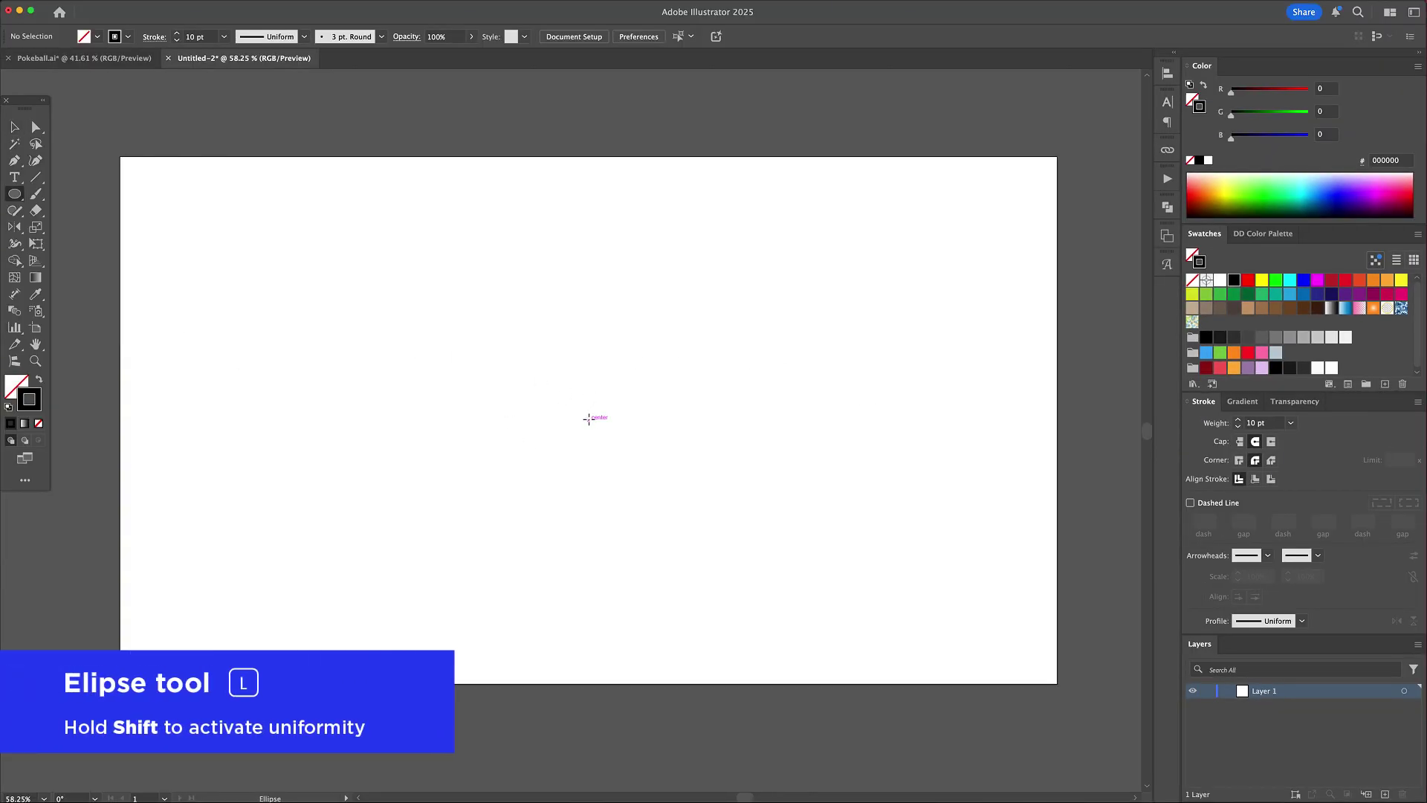
left_click_drag(589, 420, 769, 493)
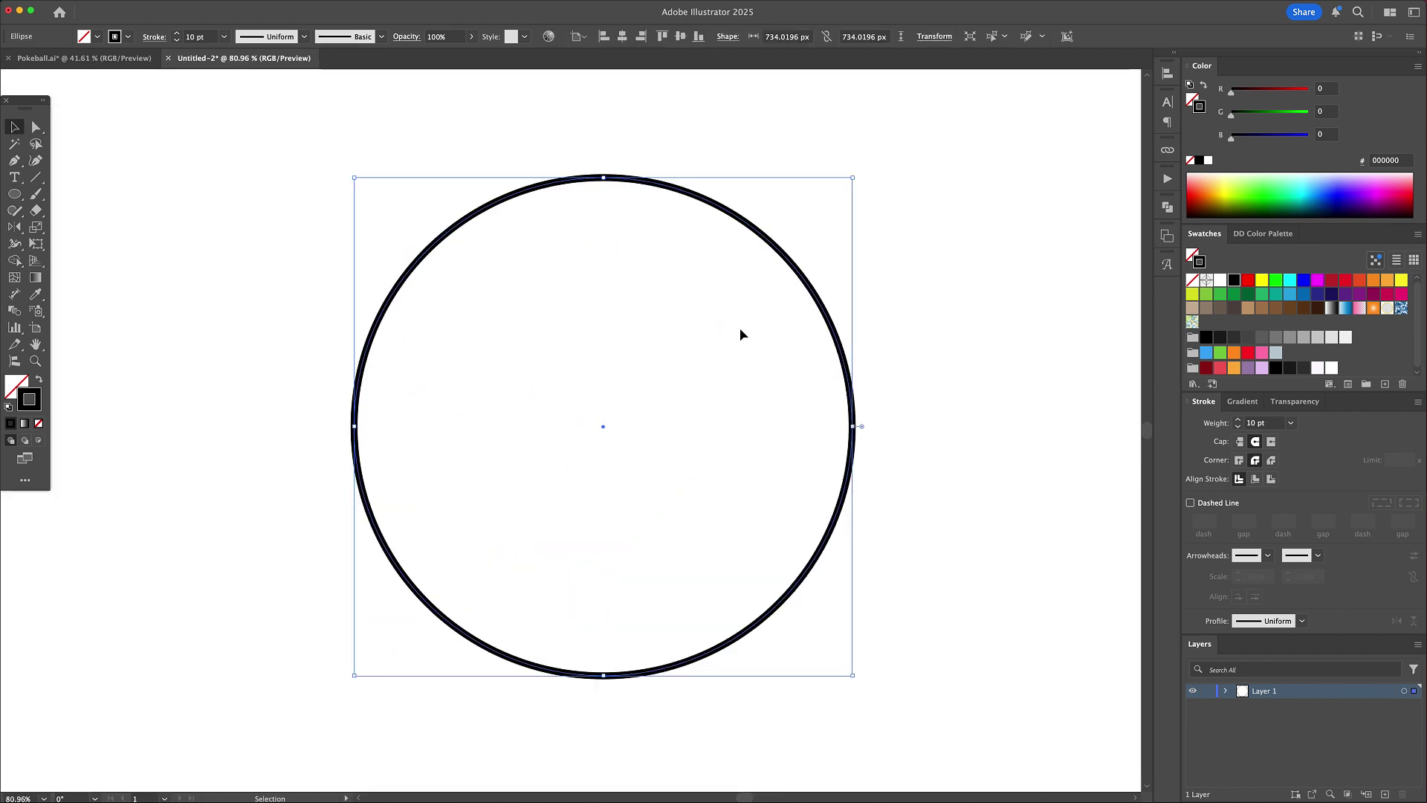
key("super+c")
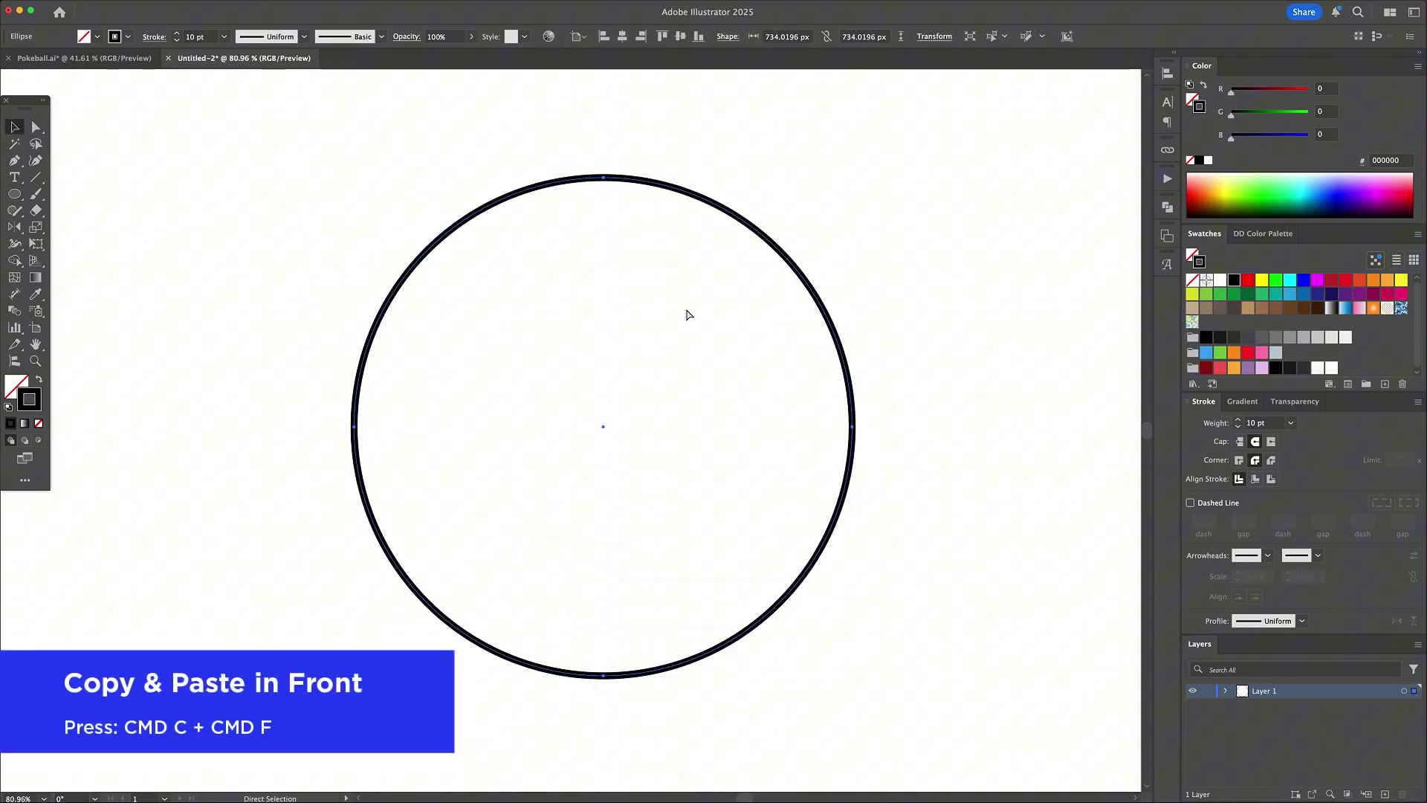
key("super+f")
left_click_drag(854, 178, 844, 186)
left_click(959, 435)
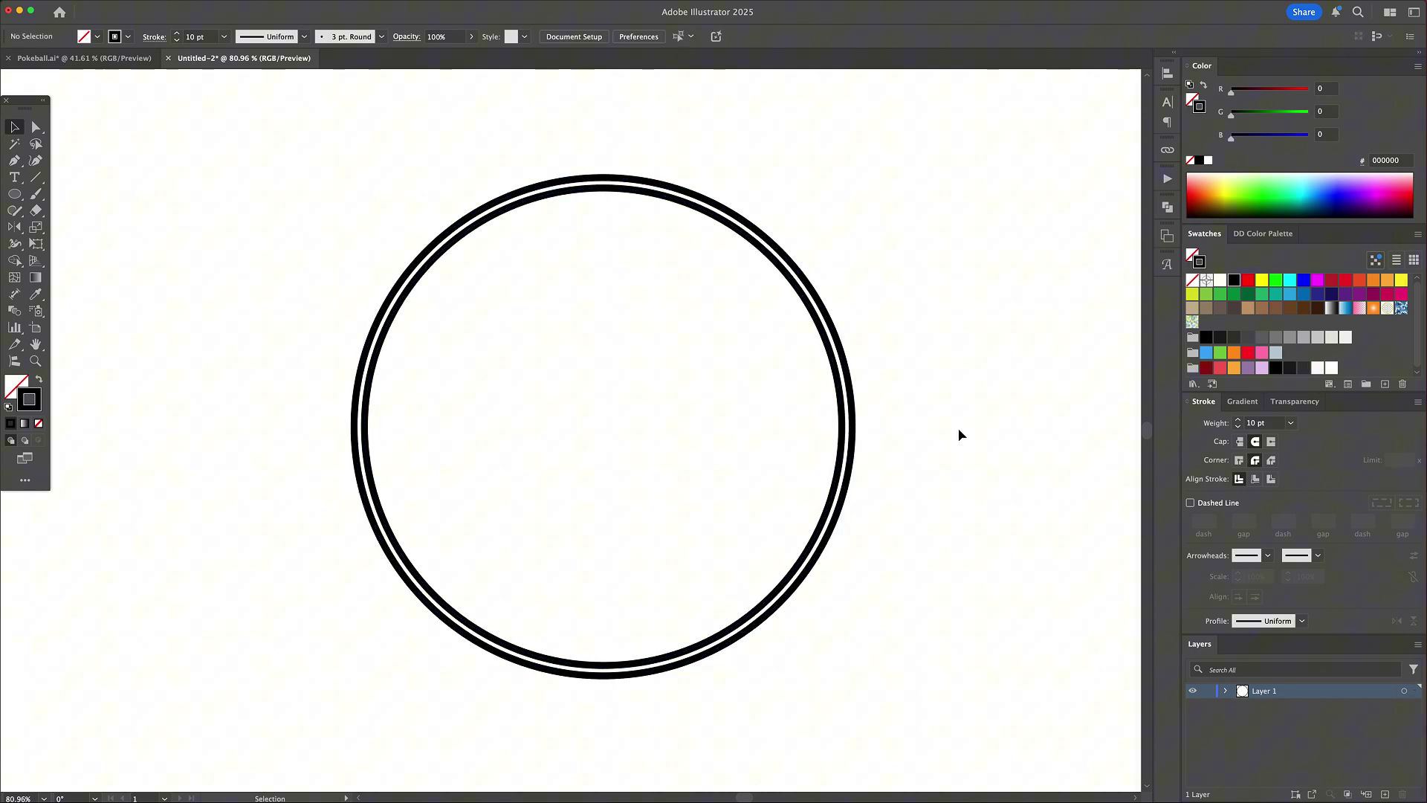
- Copy the outer circle in front and squash the copy vertically about its centre into an ellipse about 88 px high
left_click(821, 303)
key("a")
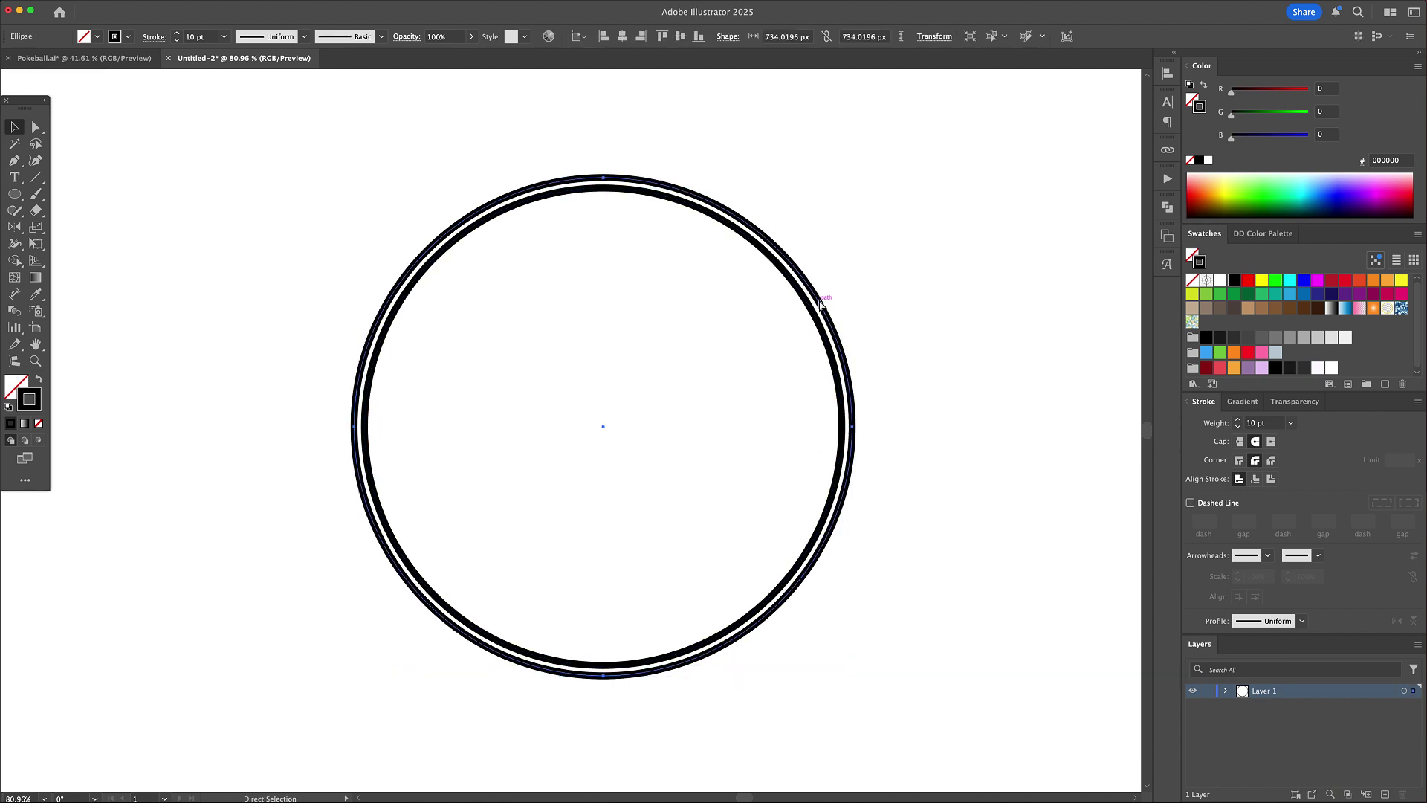
key("v")
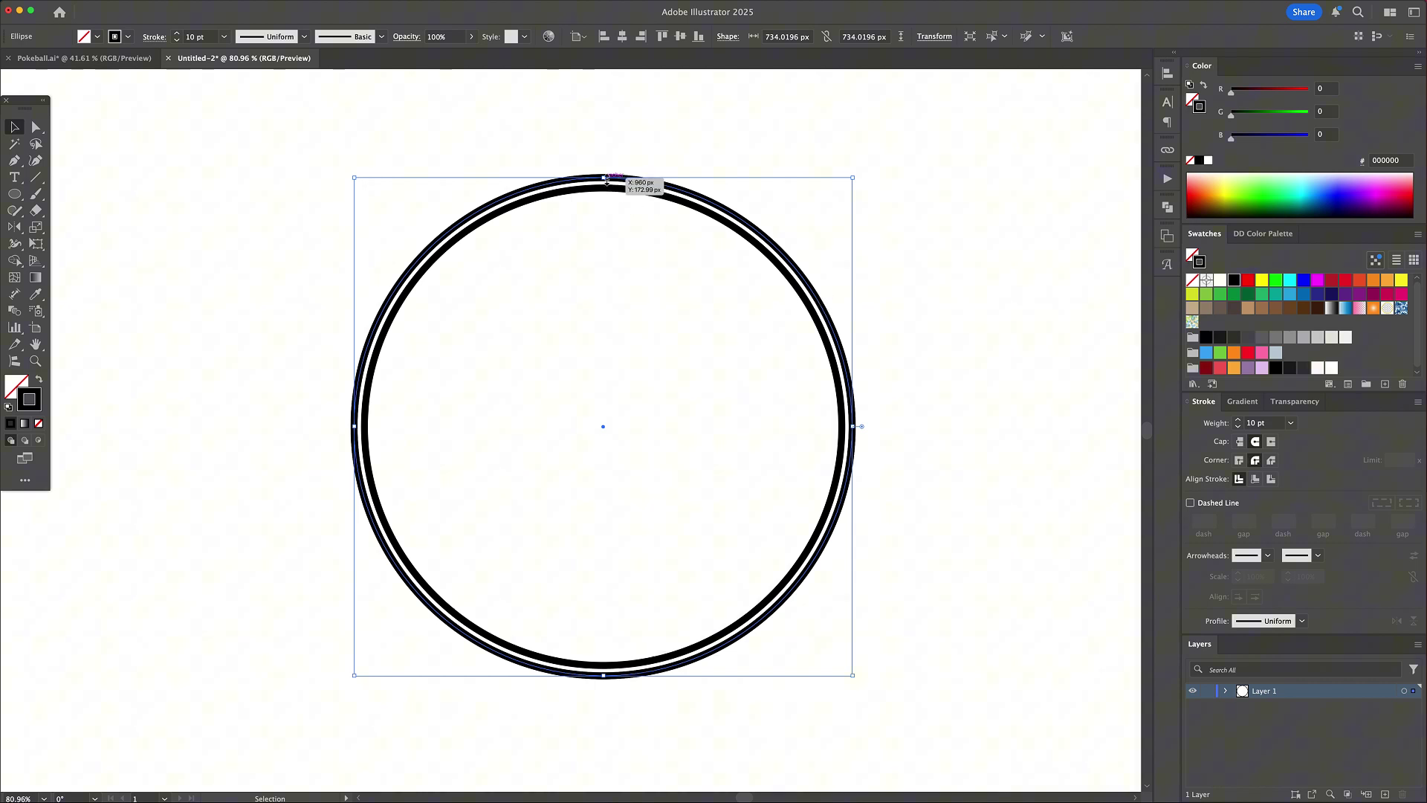
left_click_drag(604, 180, 608, 399)
left_click(944, 303)
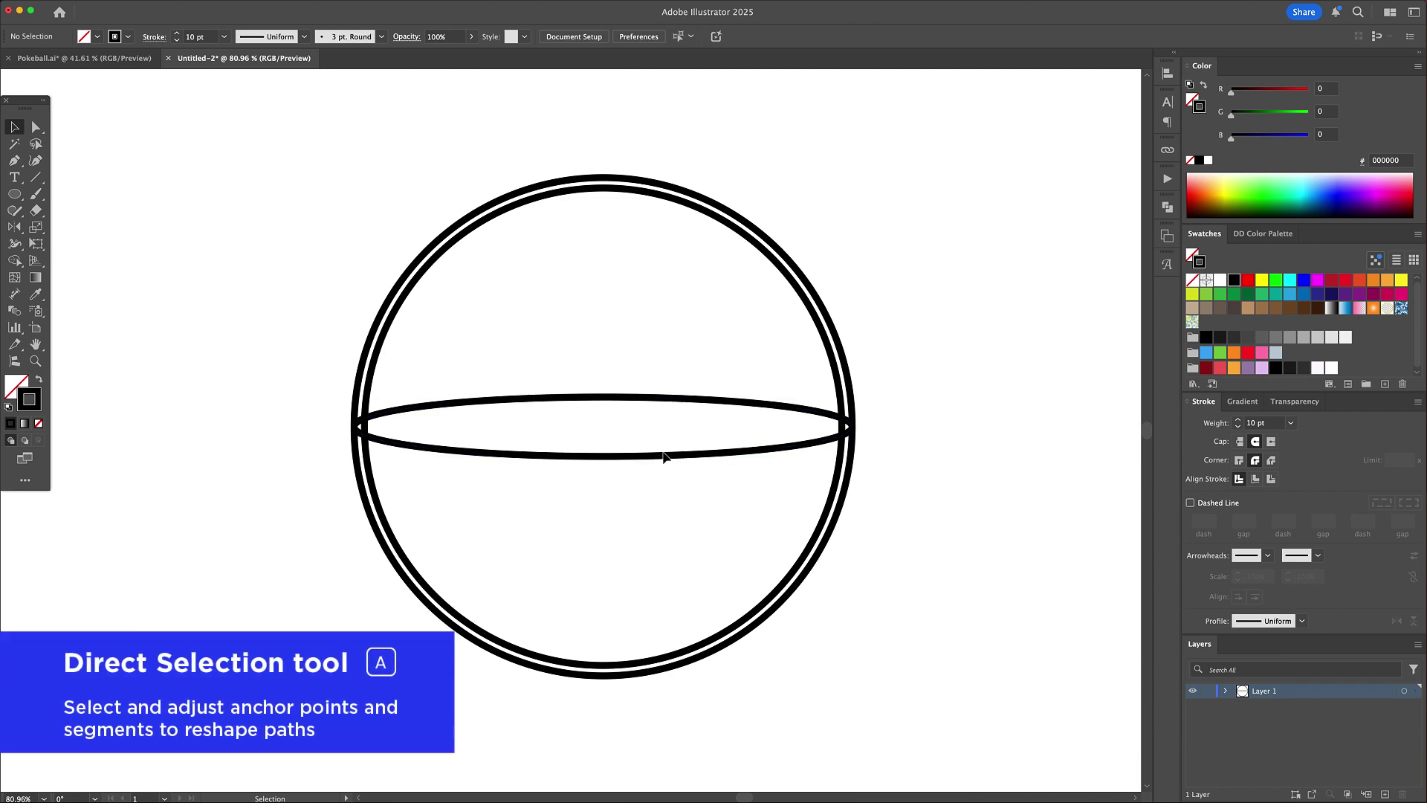
- Delete the flat ellipse's top anchor point to leave only its lower curve
left_click(619, 400)
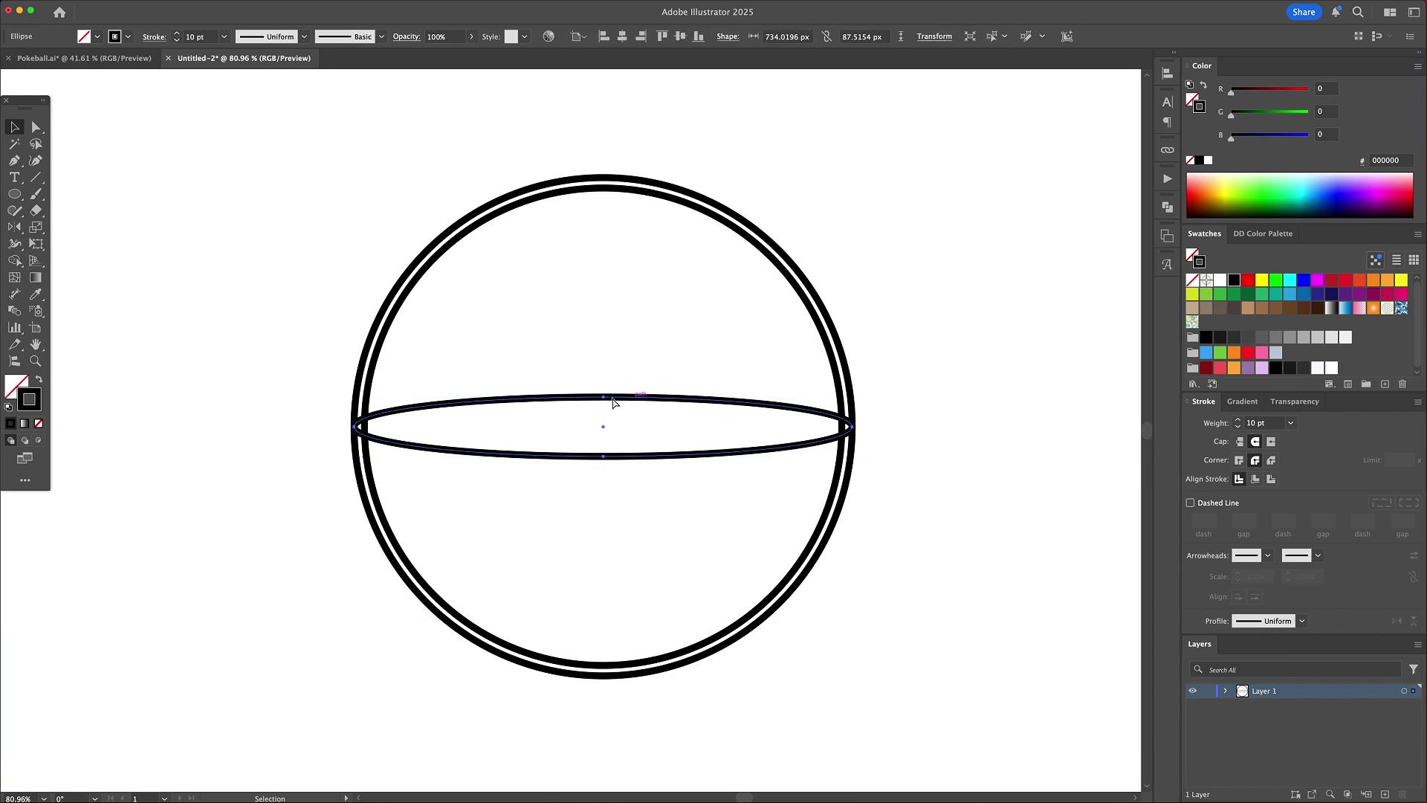
key("a")
left_click(604, 399)
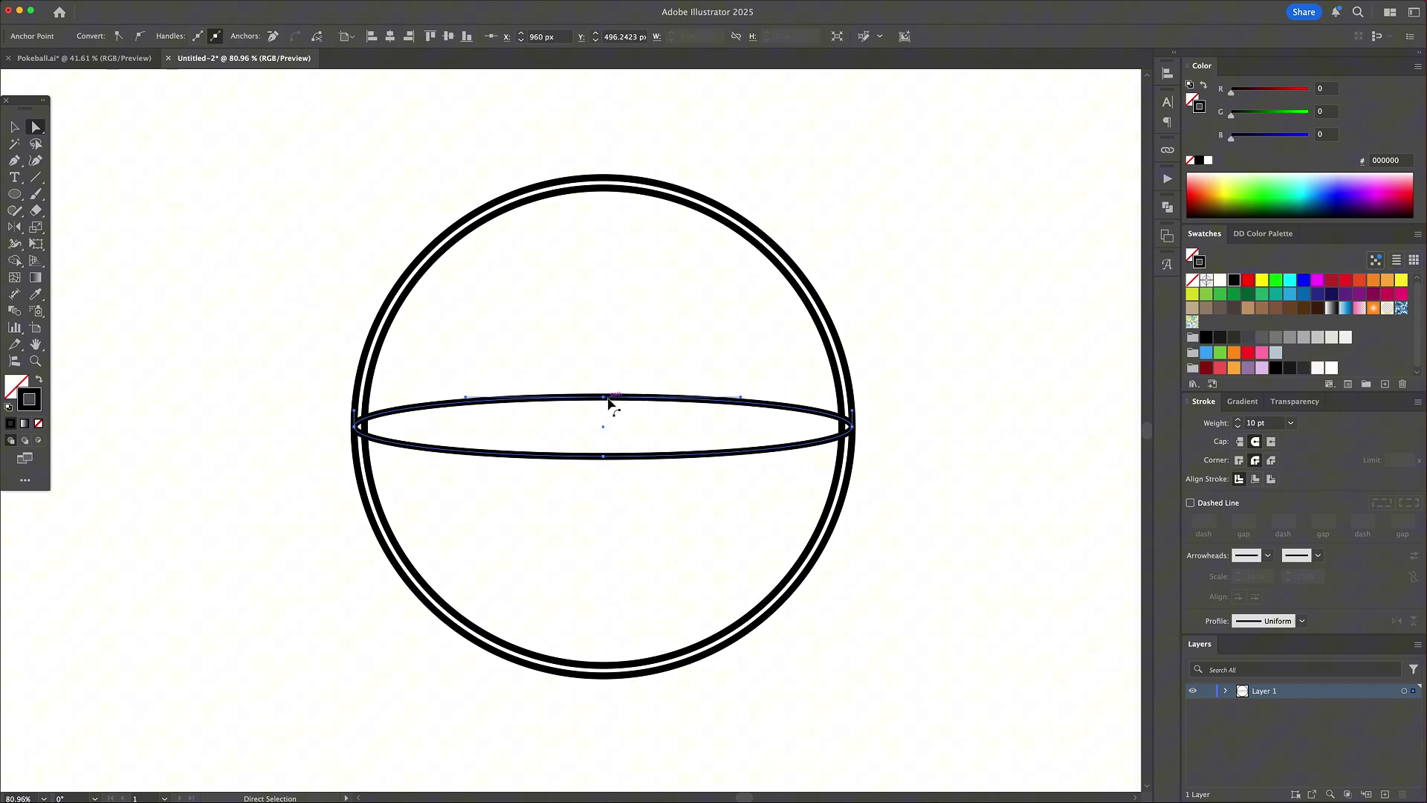
key("BackSpace")
key("v")
left_click(932, 392)
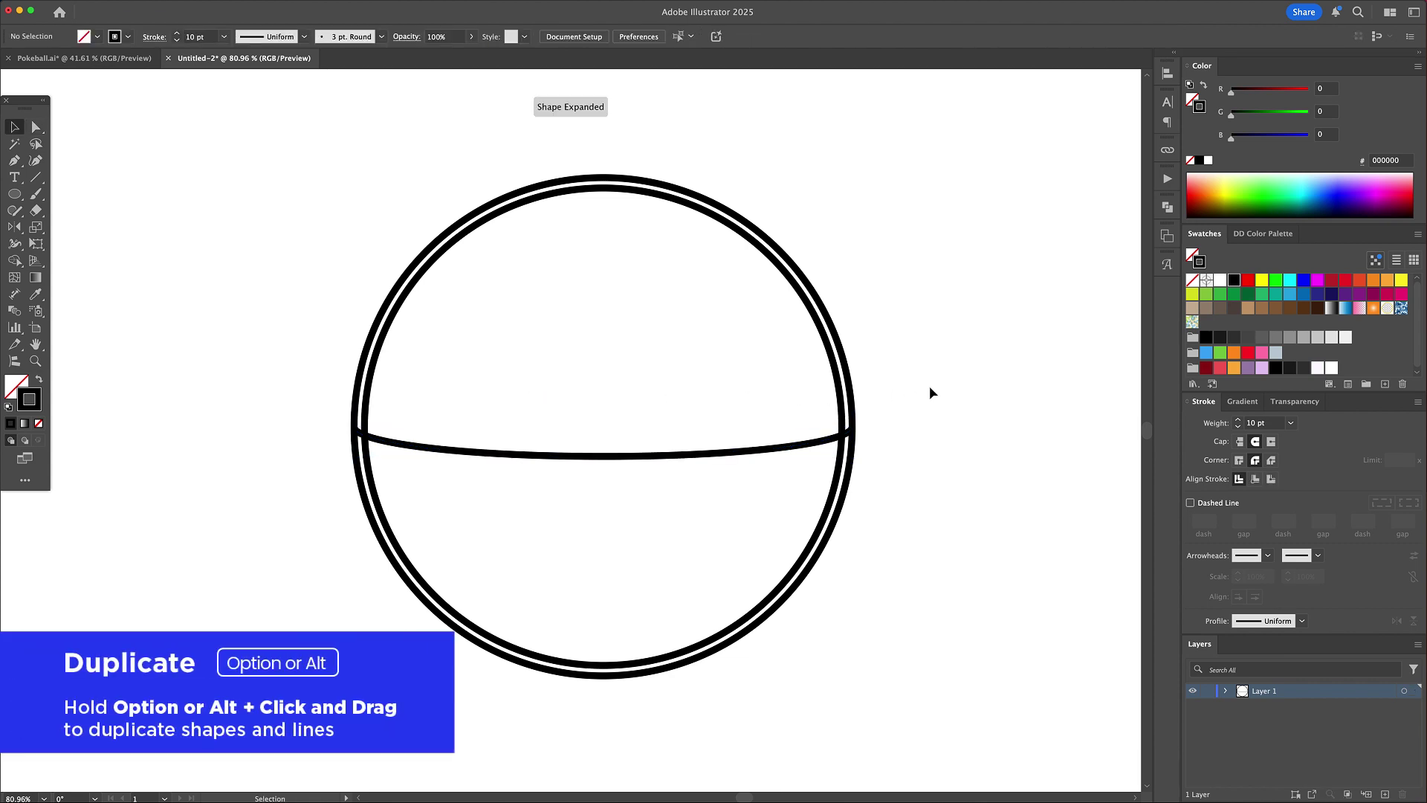
- Duplicate the curve slightly below the original, widen the copy past the circle to about 759 px, and nudge it down
left_click_drag(789, 448, 790, 463)
left_click_drag(853, 441, 863, 437)
key("Down")
key("Down")
key("Down")
key("Down")
key("Down")
left_click(994, 423)
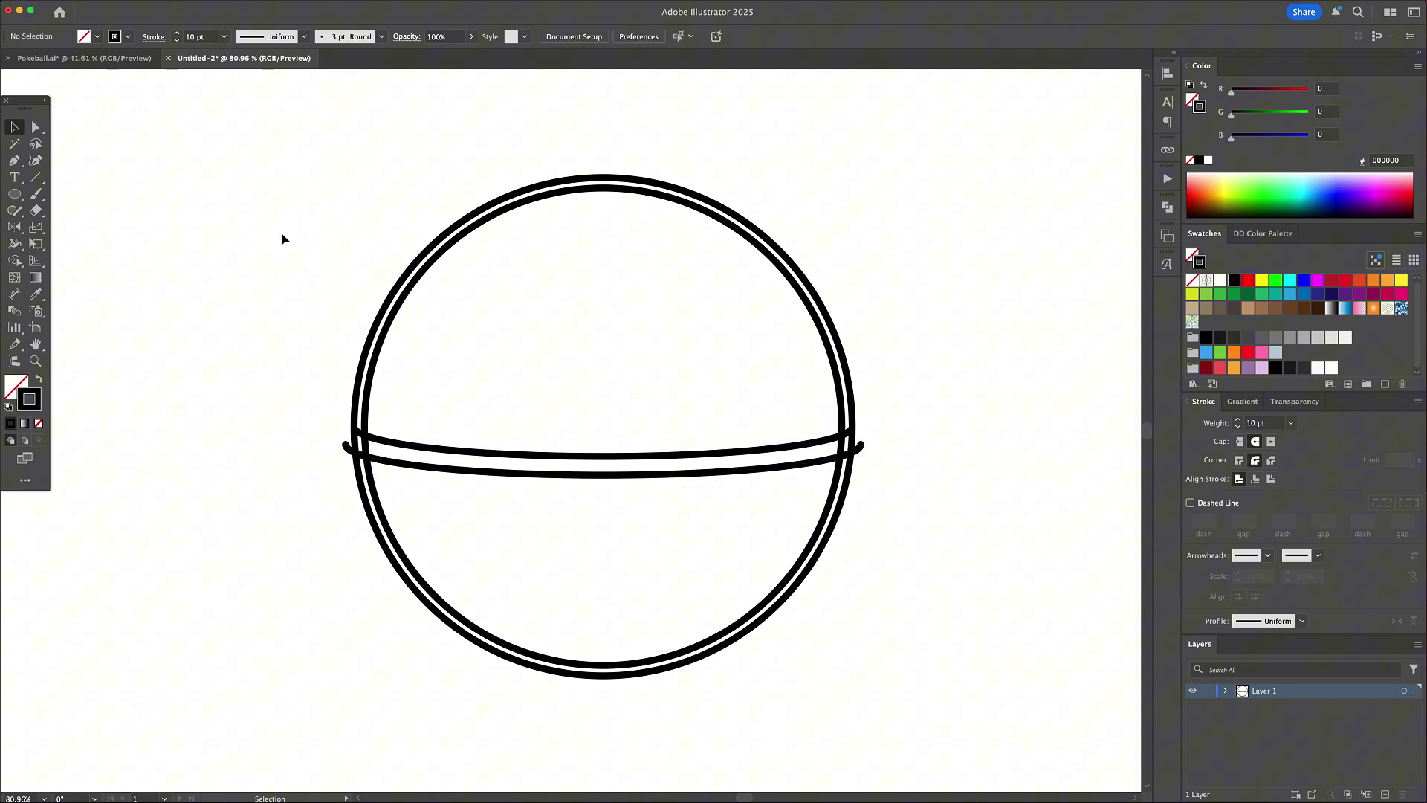
- Use Shape Builder on all shapes to merge the ring gaps into the two halves and remove the curve ends outside the circle
left_click_drag(281, 238, 944, 612)
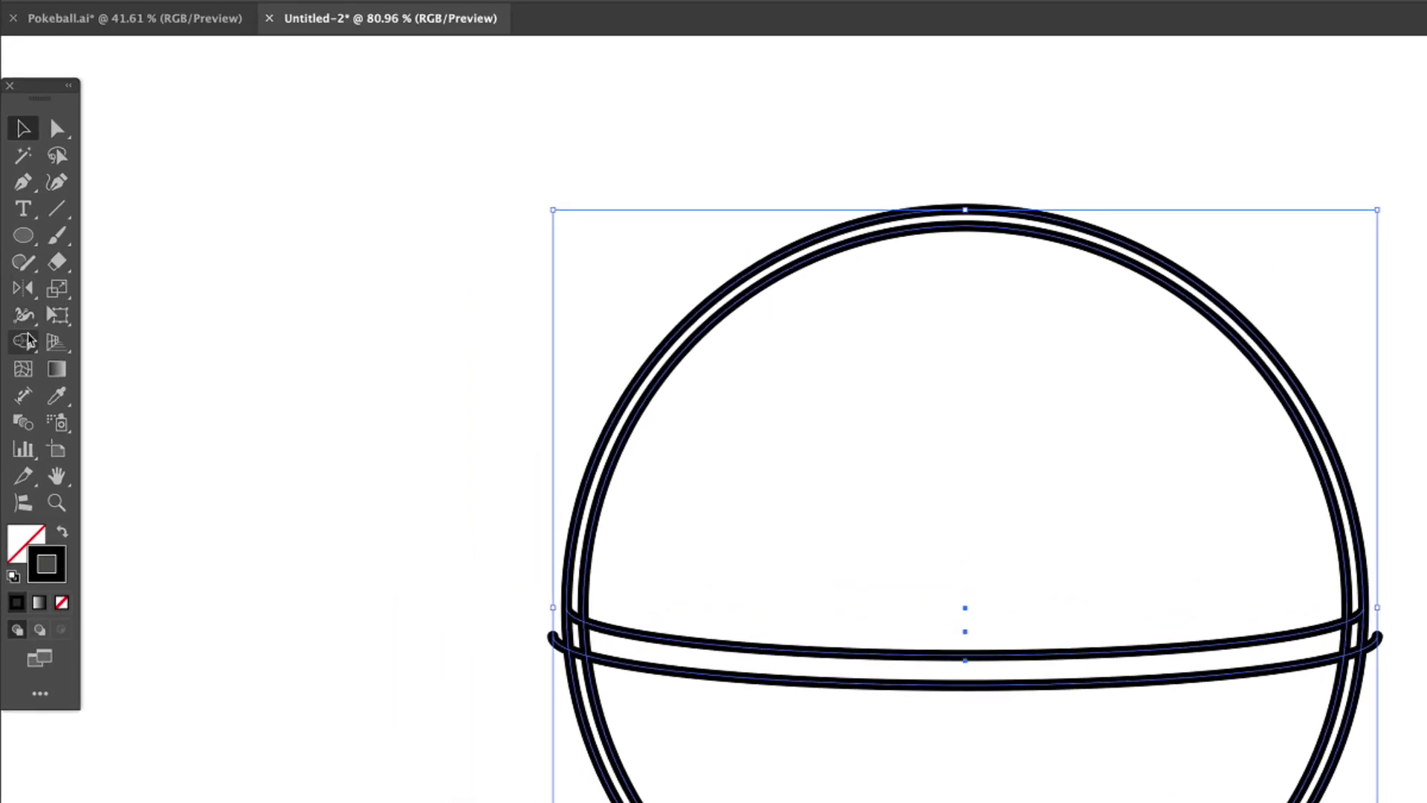
left_click(22, 343)
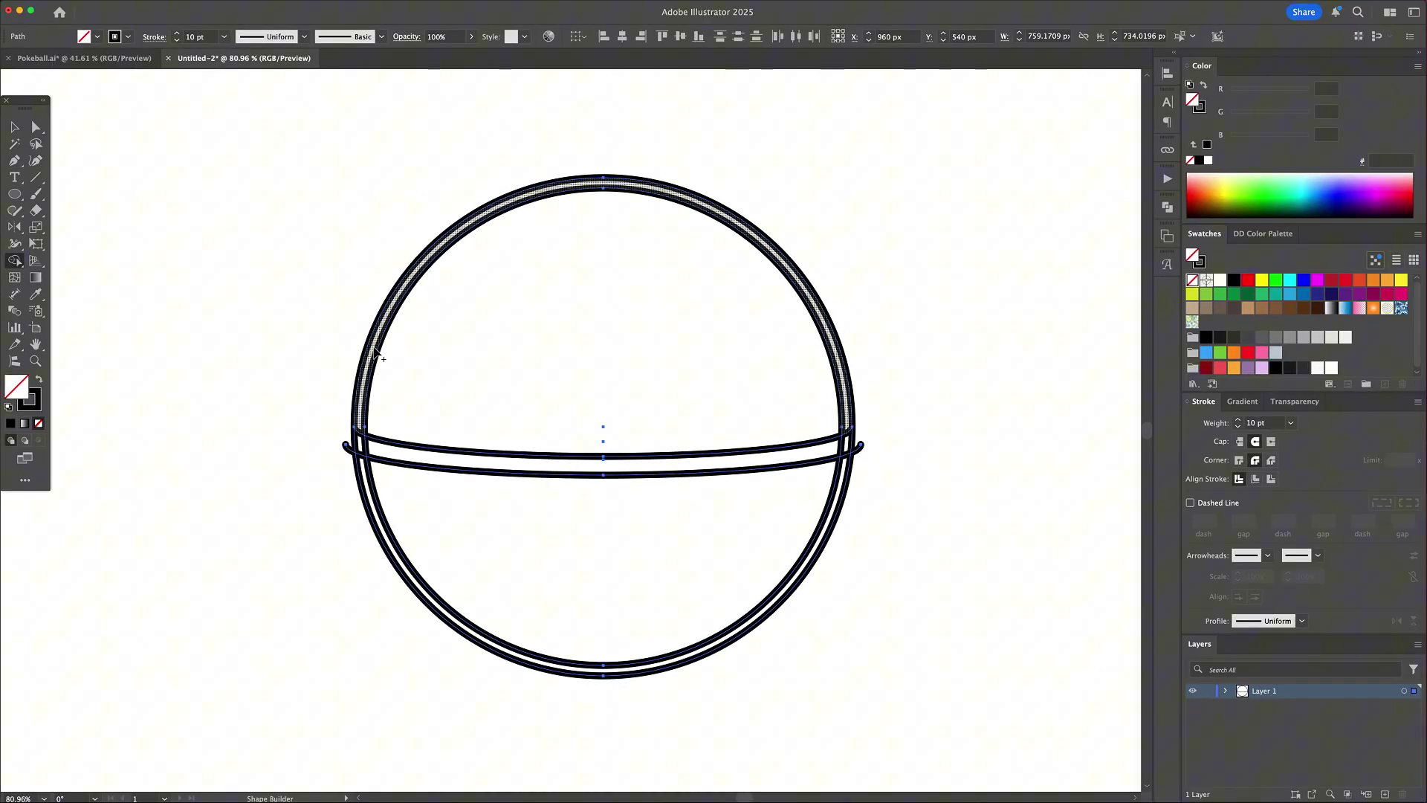
left_click_drag(396, 514, 387, 520)
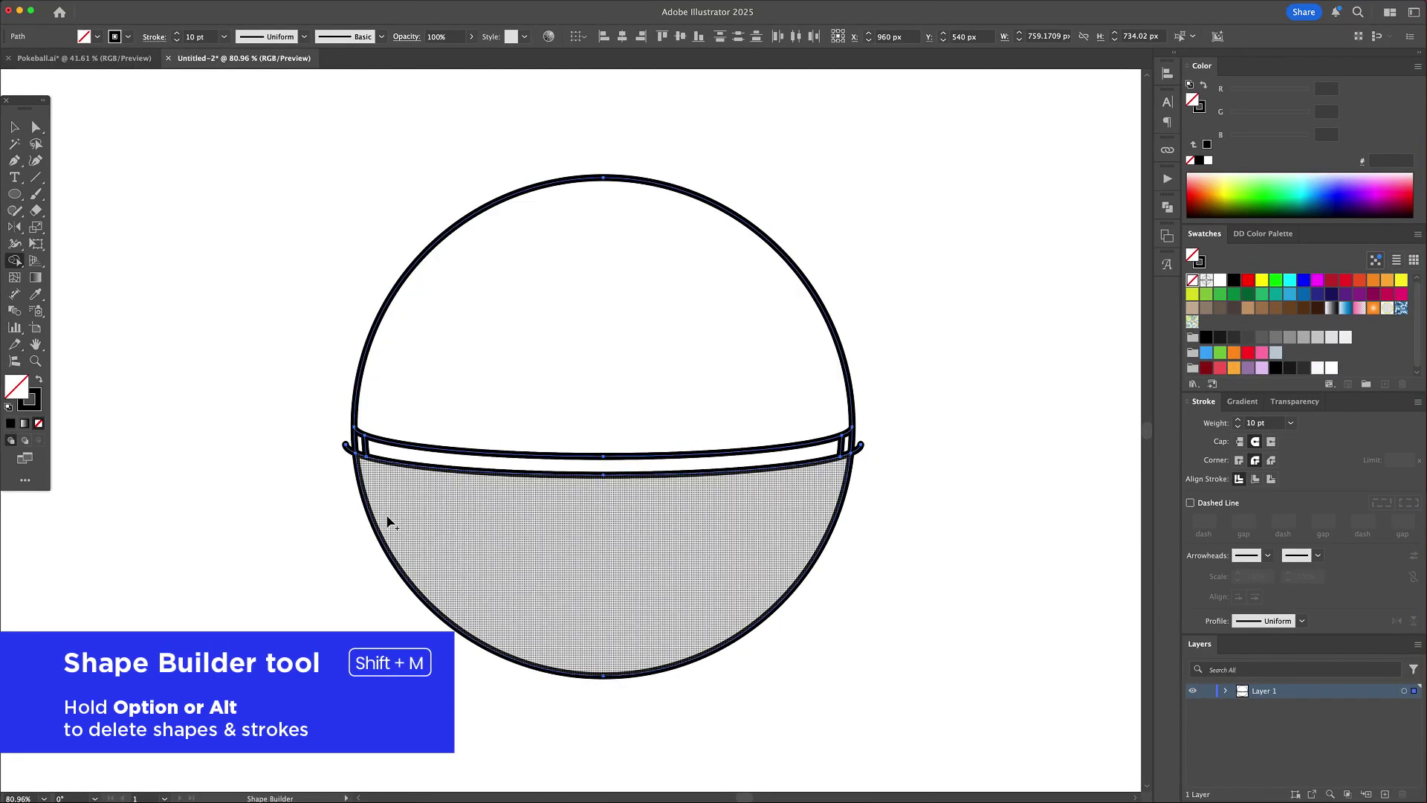
left_click(347, 445, "alt")
left_click(860, 446, "alt")
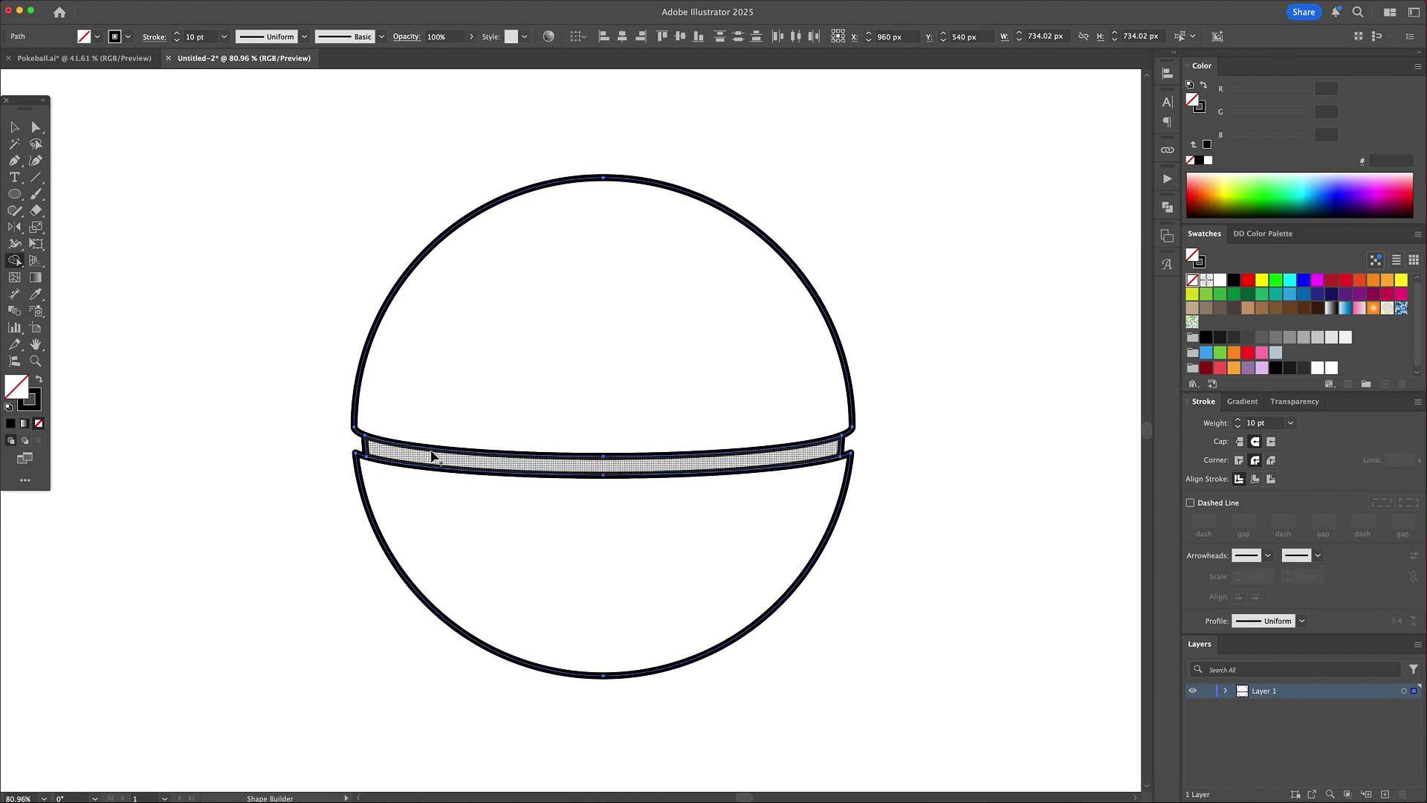
- Pull the ball's top and bottom halves apart to test that they are separate shapes, and undo both moves
key("v")
left_click(897, 363)
left_click_drag(841, 357, 841, 291)
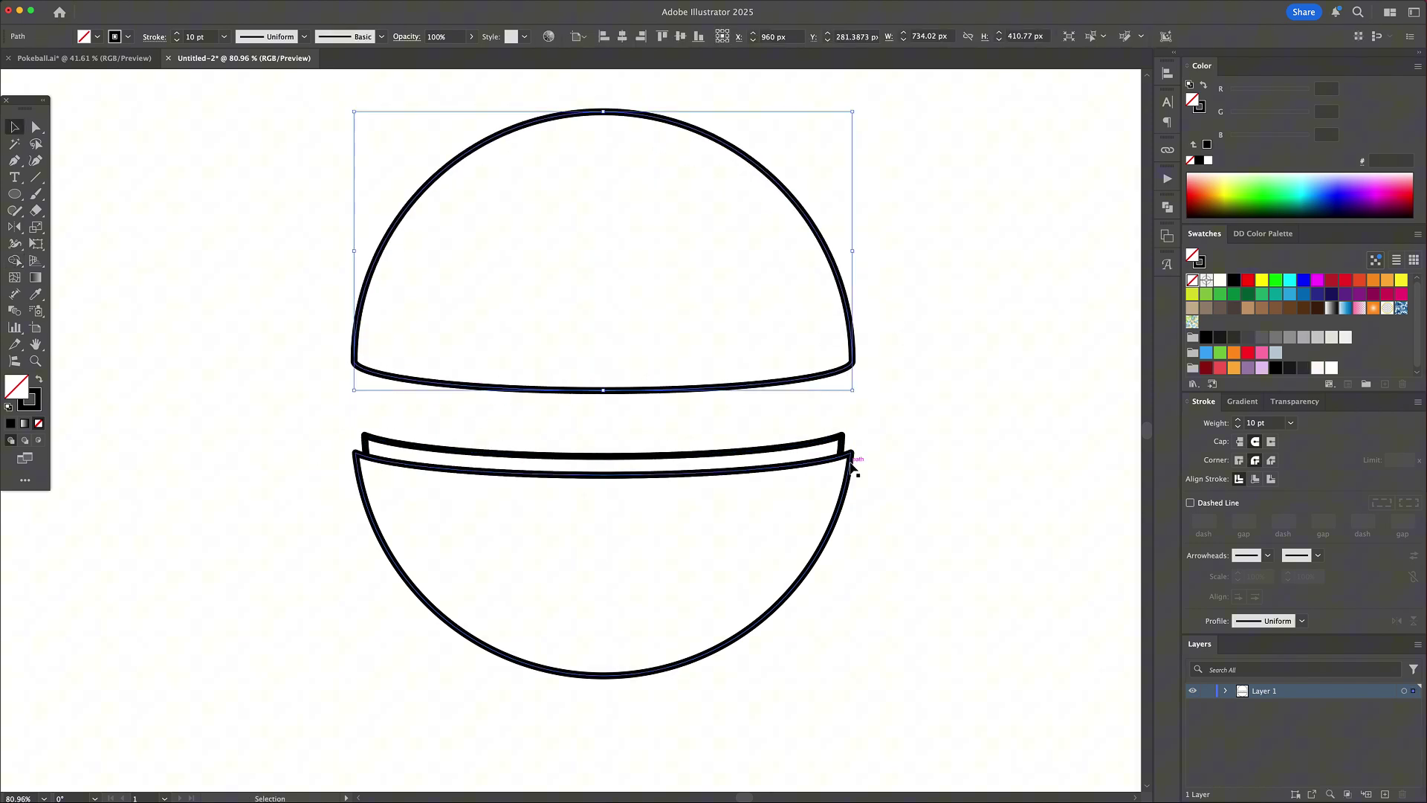
left_click_drag(850, 462, 850, 498)
left_click(923, 497)
key("super+z")
key("super+z")
left_click(924, 496)
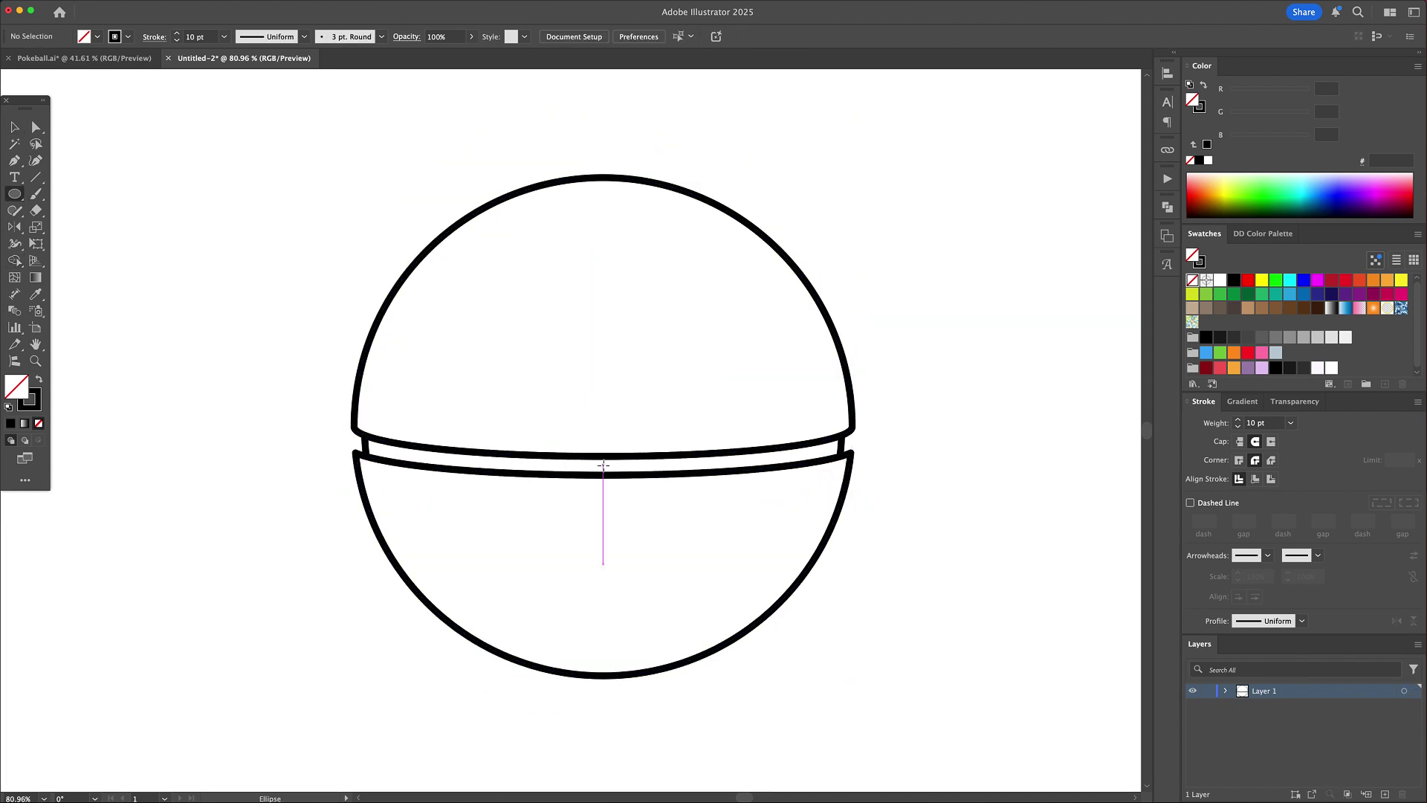
- Draw a circle about 220 px wide centred on the band and add two smaller concentric copies inside it
left_click_drag(603, 465, 680, 520)
key("v")
left_click(881, 476)
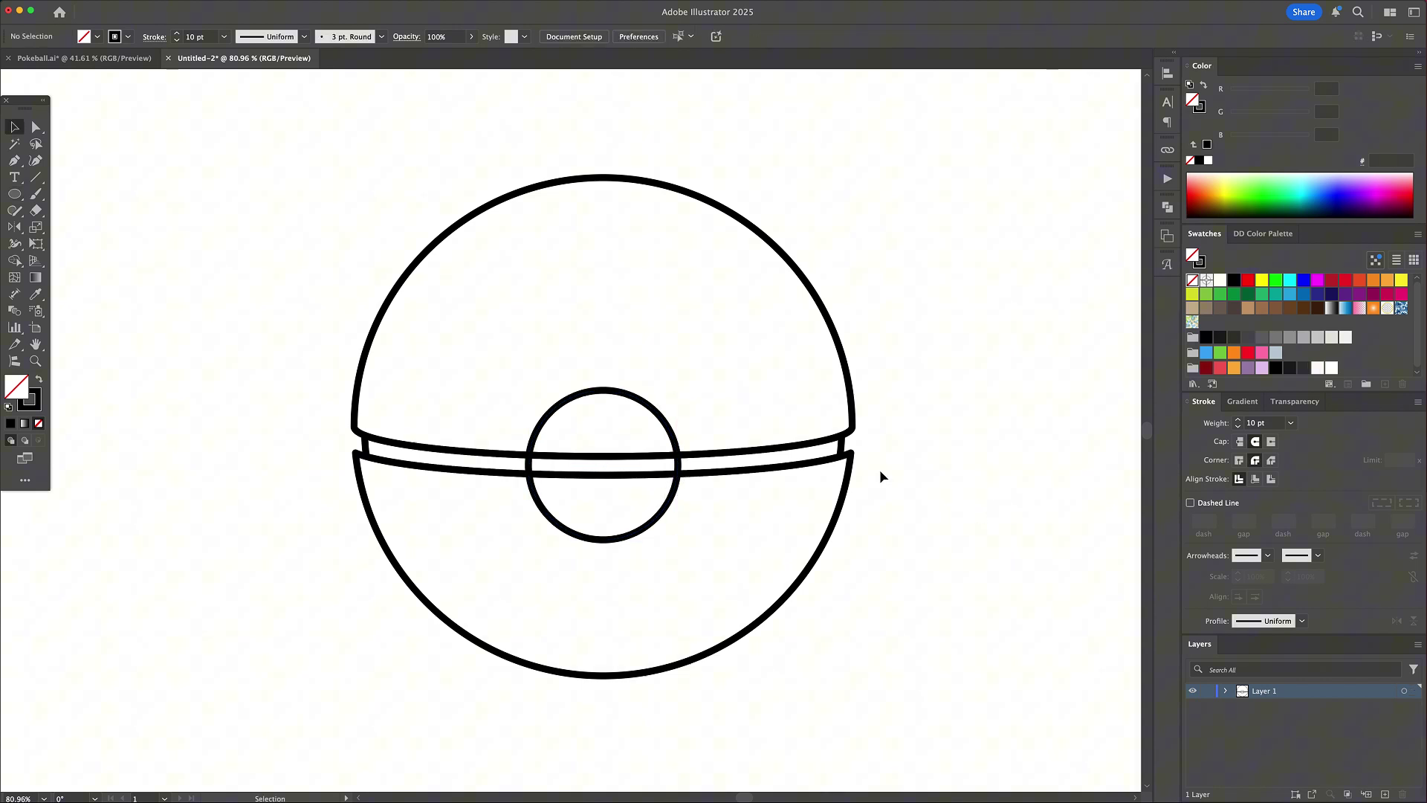
left_click(667, 418)
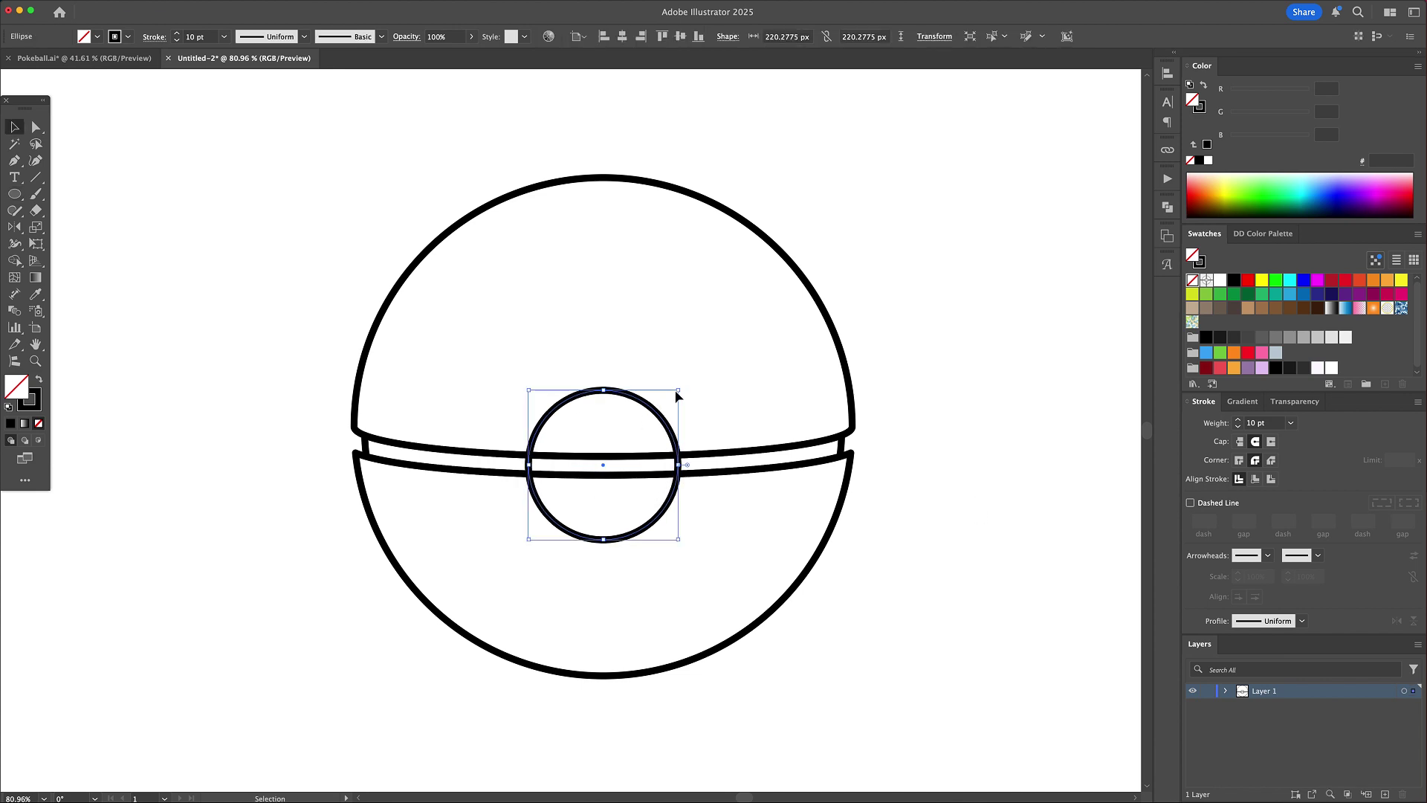
left_click_drag(679, 390, 637, 429)
left_click(875, 440)
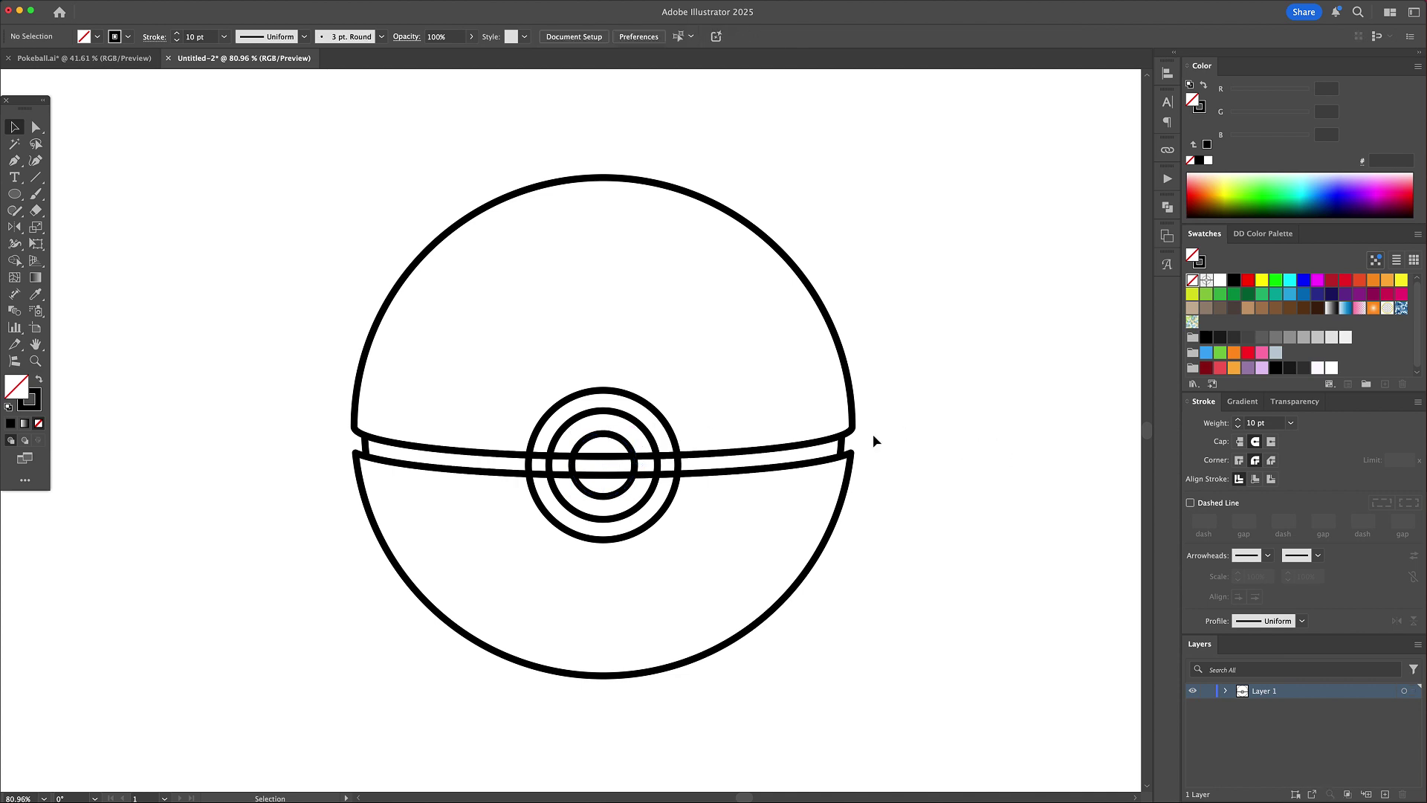
- Merge the band and the largest button circle into one shape with Shape Builder, keeping the two inner circles separate
left_click_drag(914, 220, 276, 606)
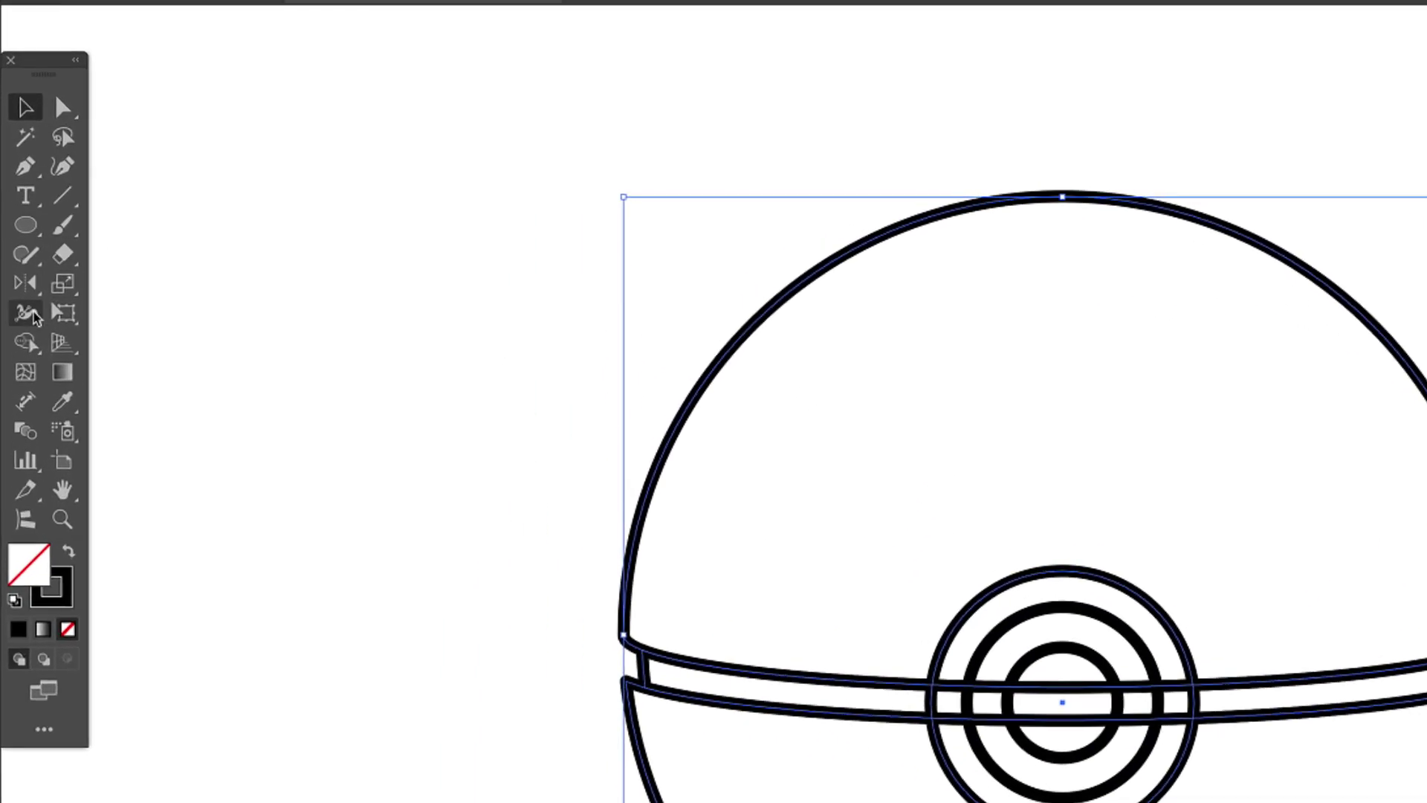
left_click(17, 260)
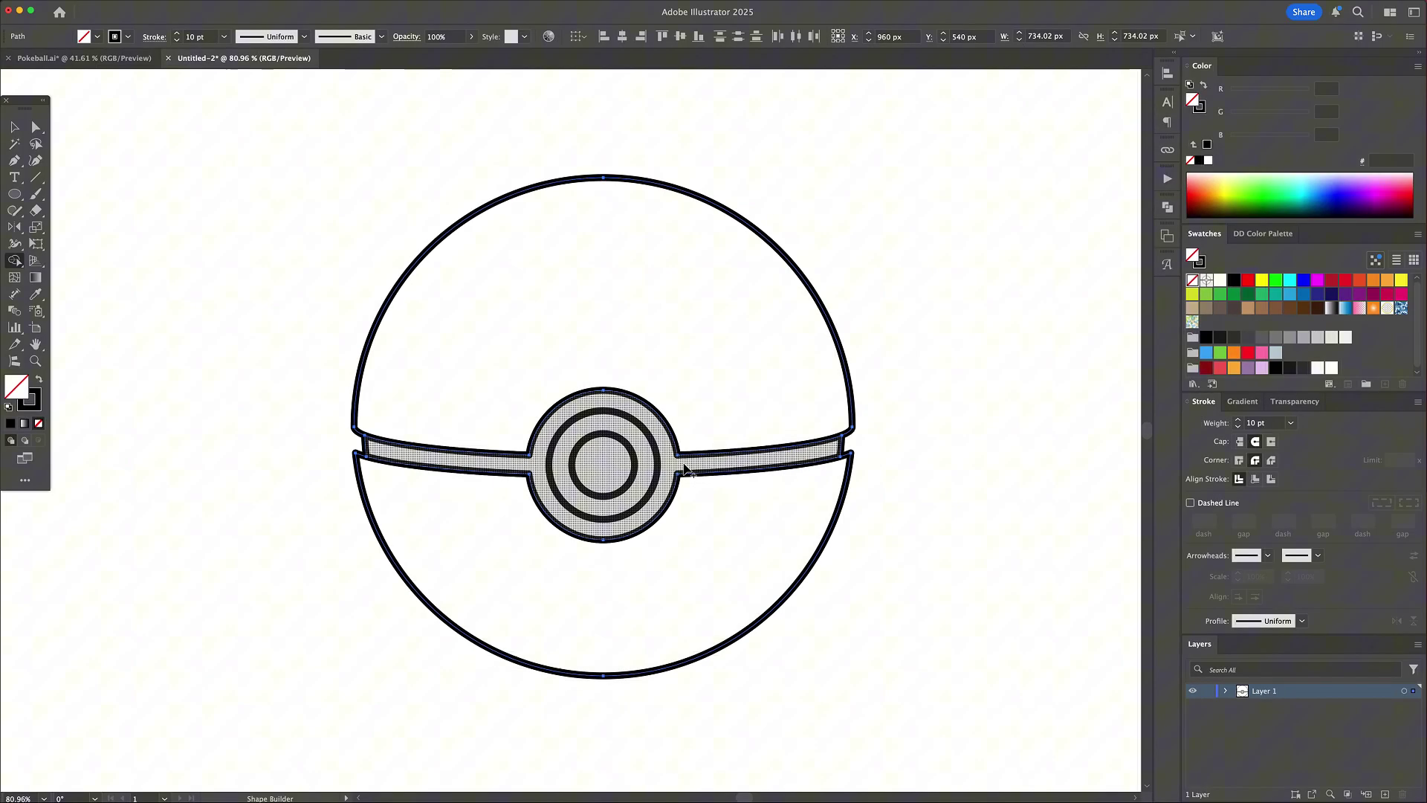
key("v")
left_click(980, 457)
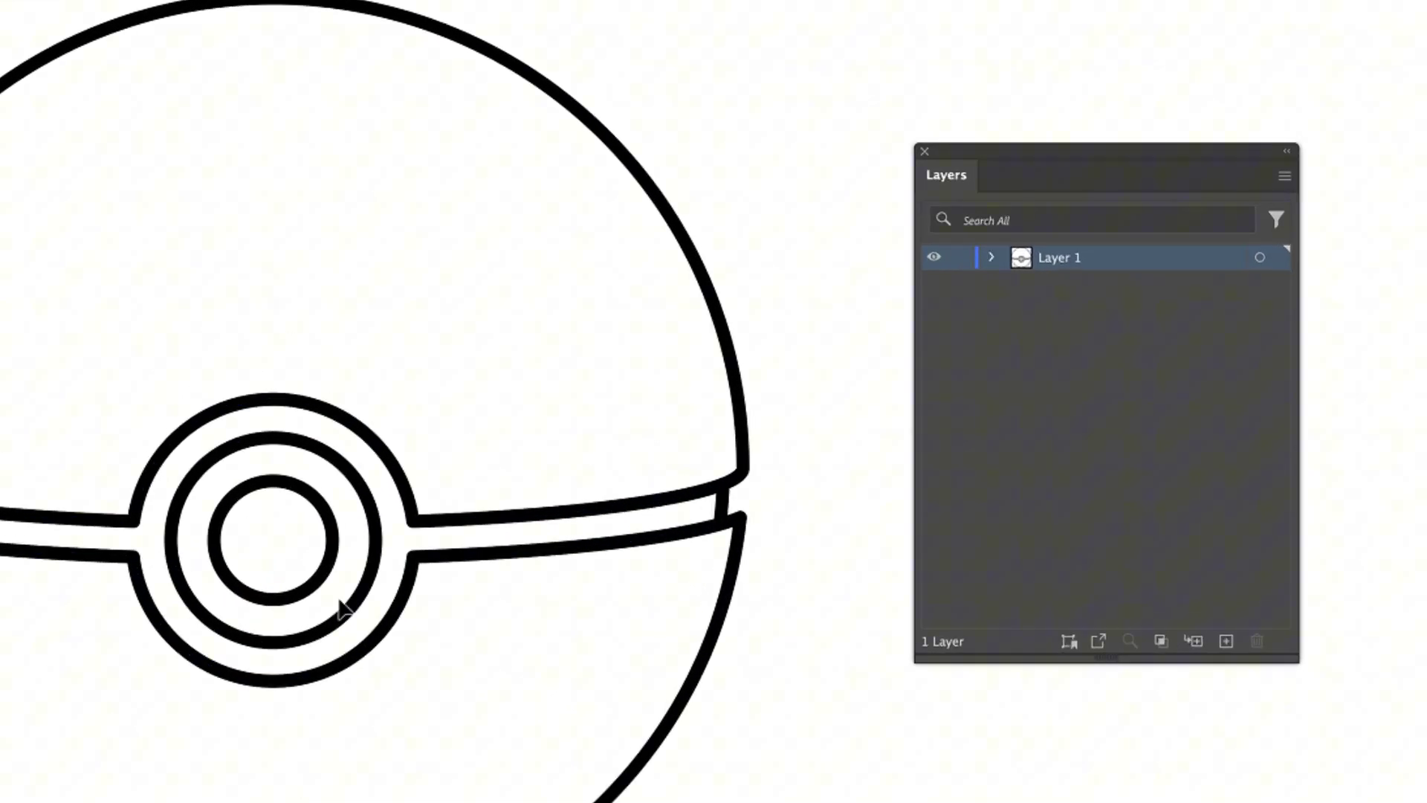
- Rename the existing artwork layer as Outline
double_click(1064, 264)
type("o")
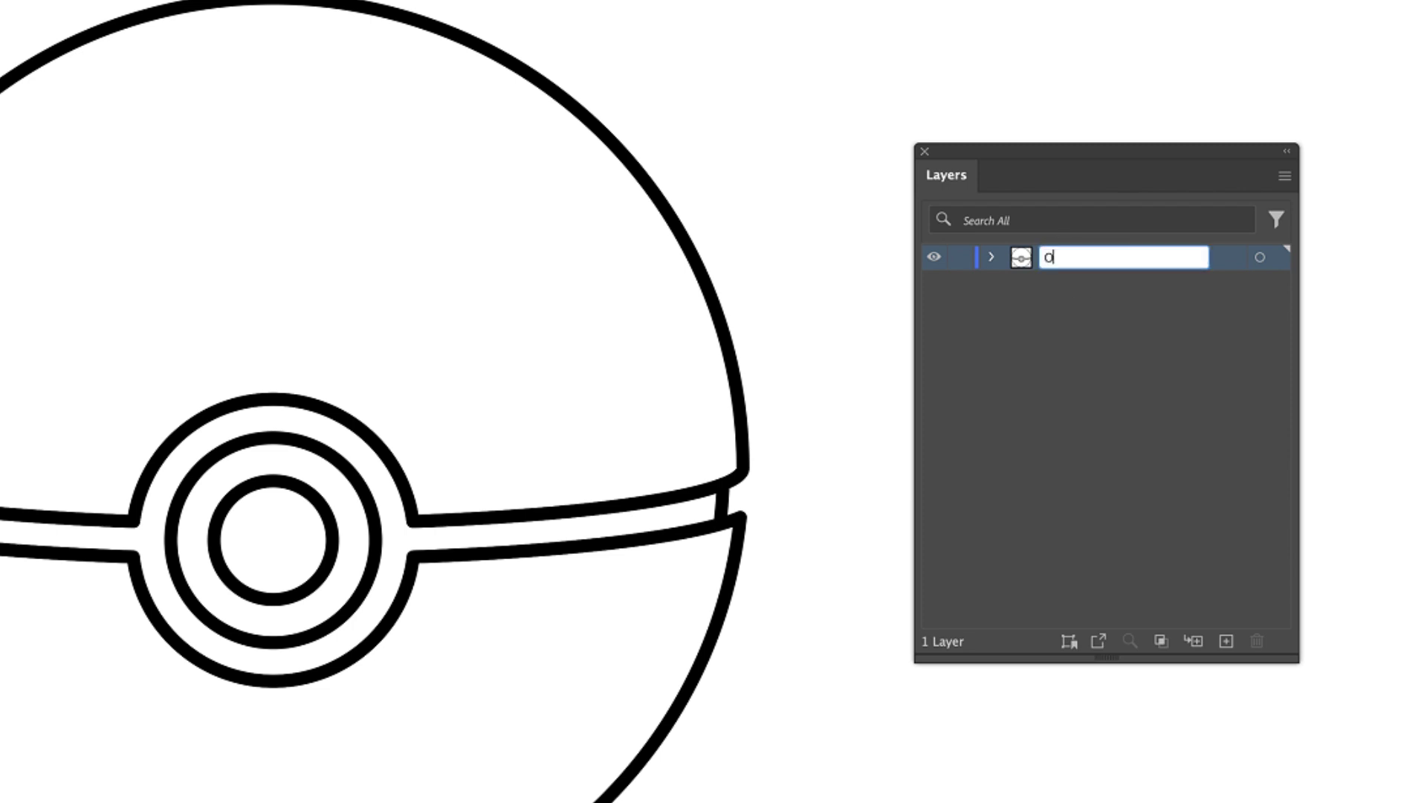
key("Return")
- Add a new layer beneath Outline and name it Colour
left_click(1225, 641)
left_click_drag(1074, 260, 1061, 290)
double_click(1061, 290)
type("Colour")
key("Return")
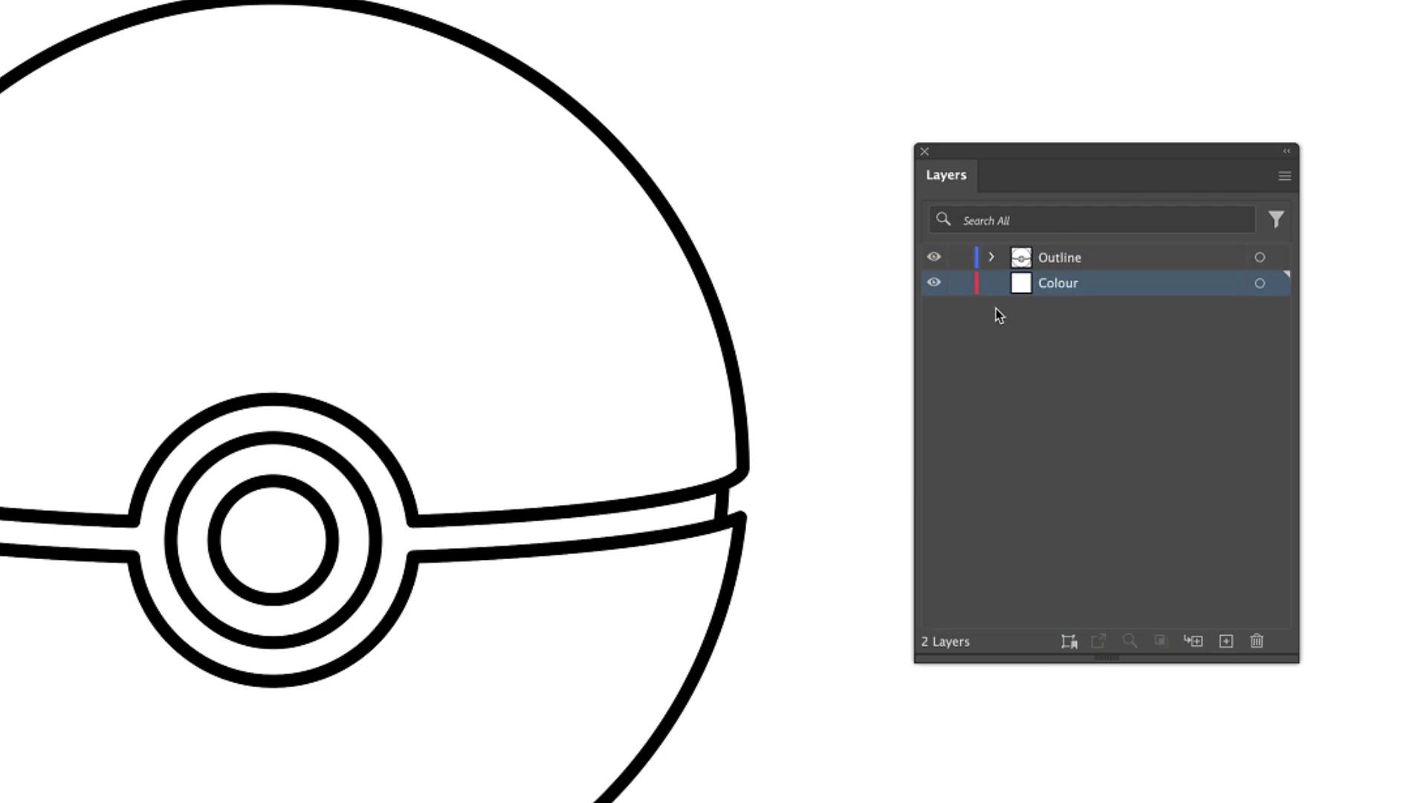
- Duplicate the Outline artwork onto the Colour layer, then lock and hide the Outline layer
left_click(476, 357)
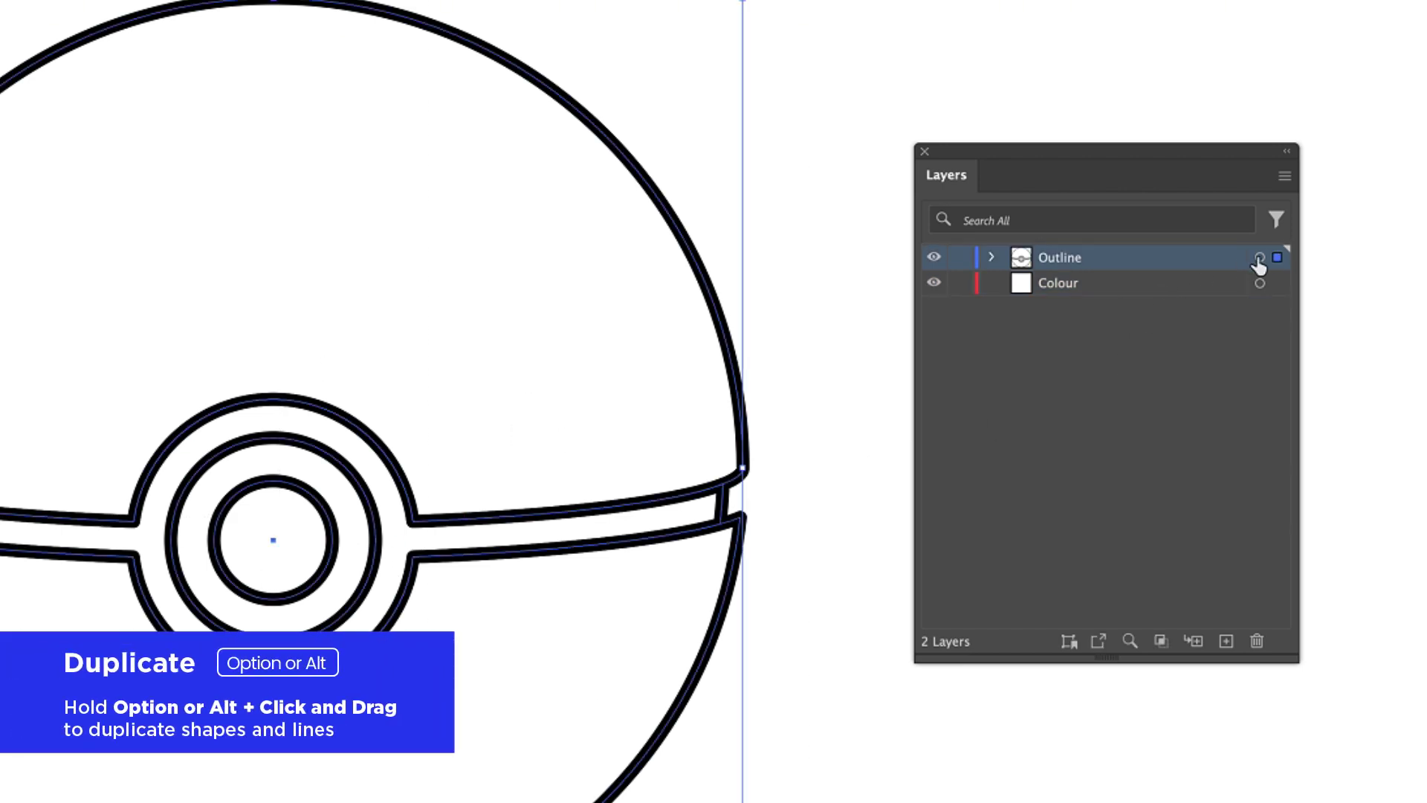
left_click_drag(1279, 258, 1275, 283)
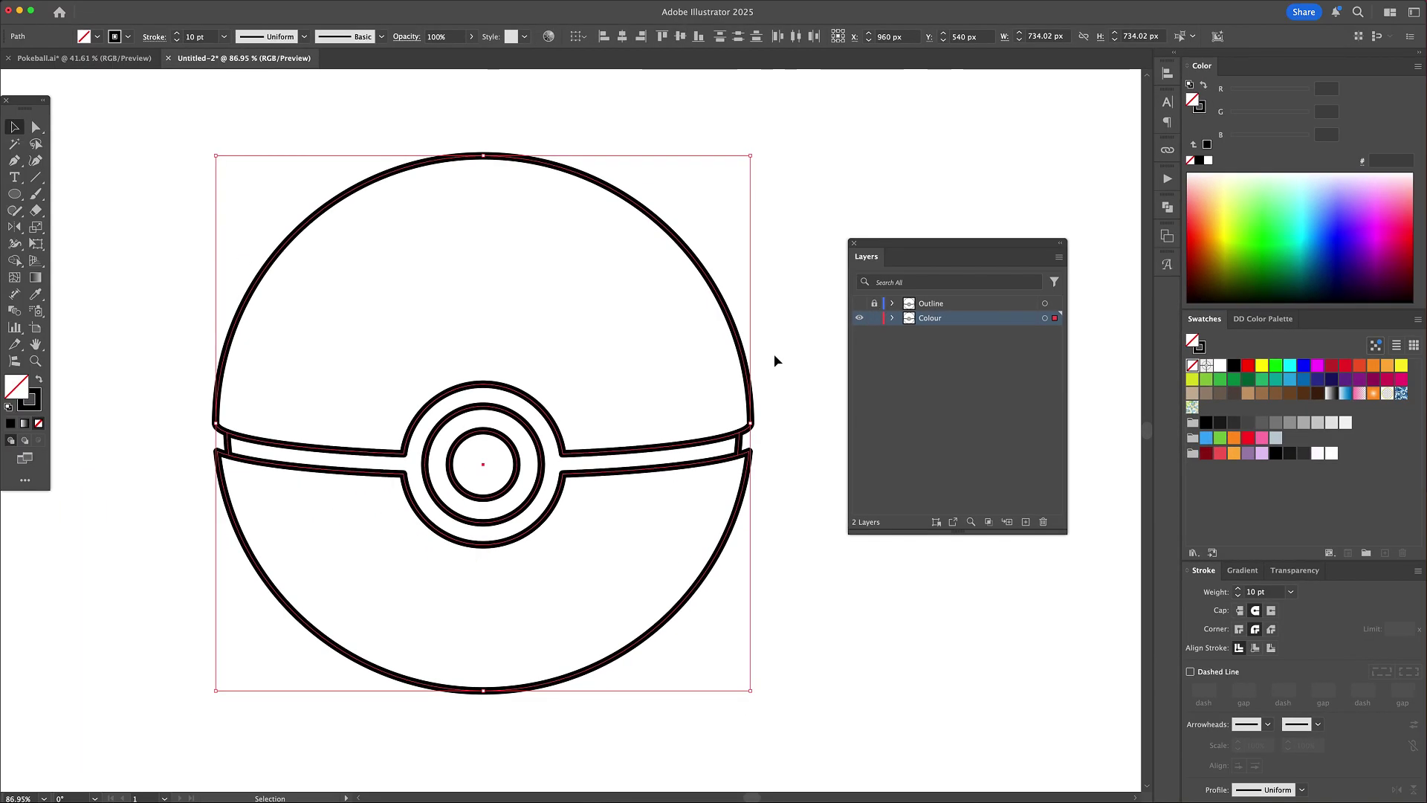
left_click(784, 352)
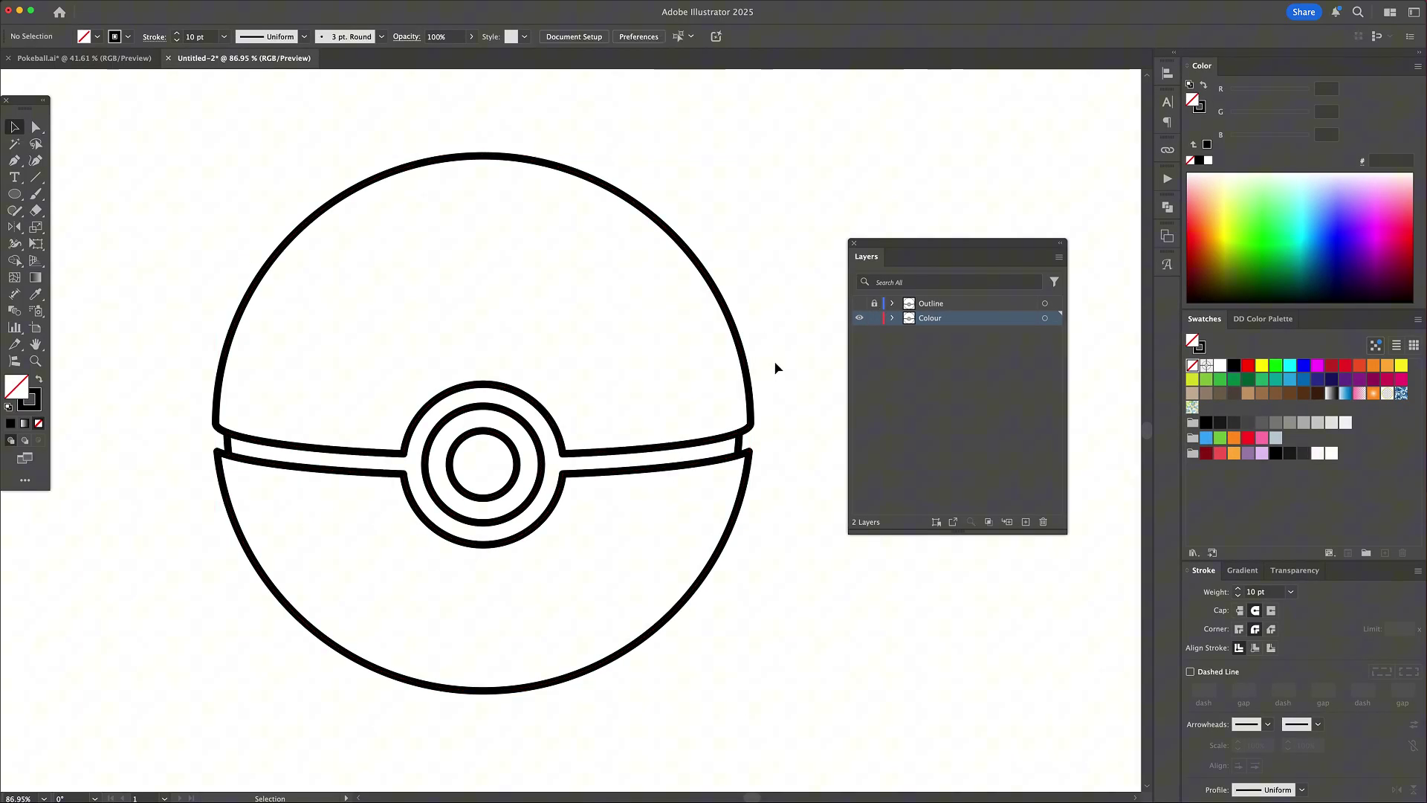
- Select all the artwork on the Colour layer and convert it into a Live Paint group
left_click_drag(711, 294, 233, 605)
key("k")
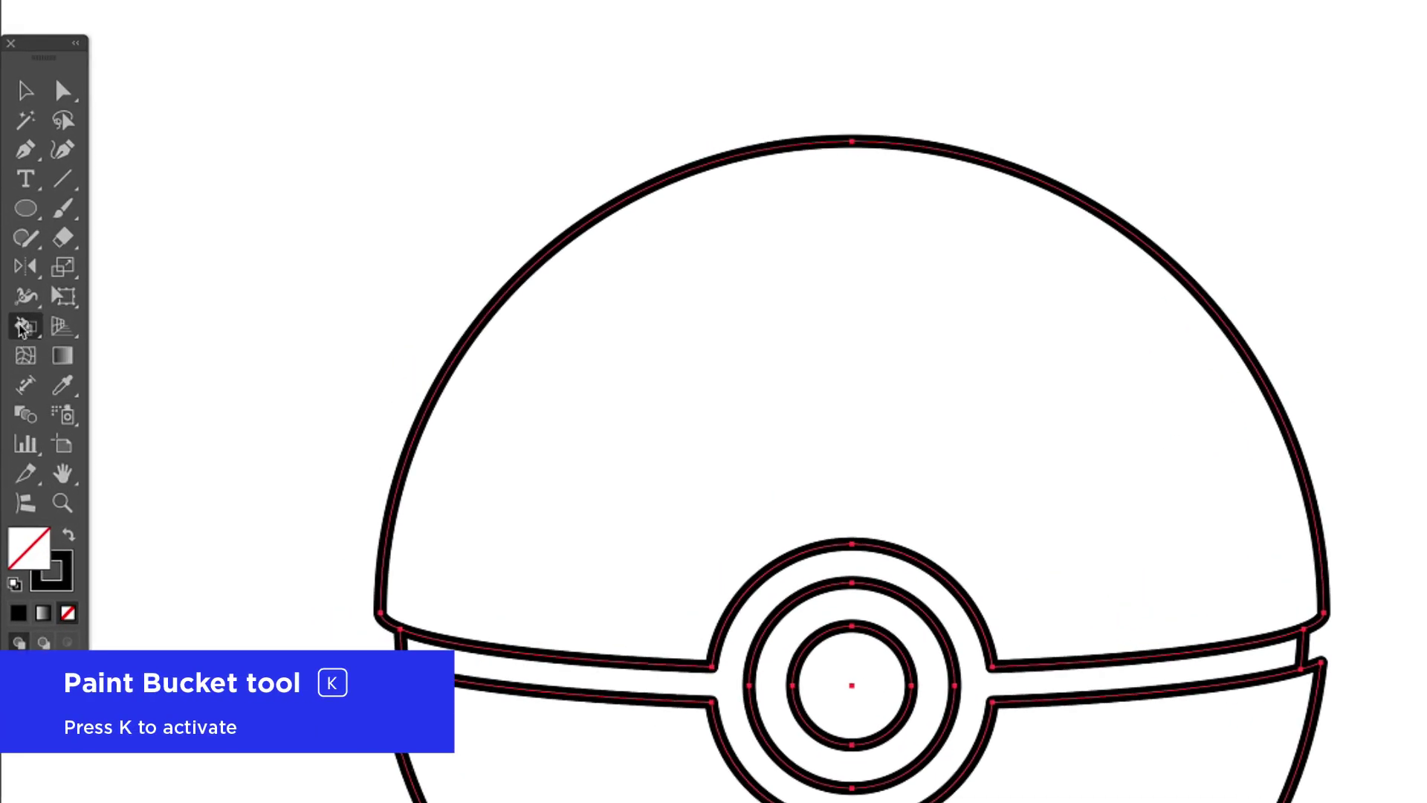
left_click(884, 513)
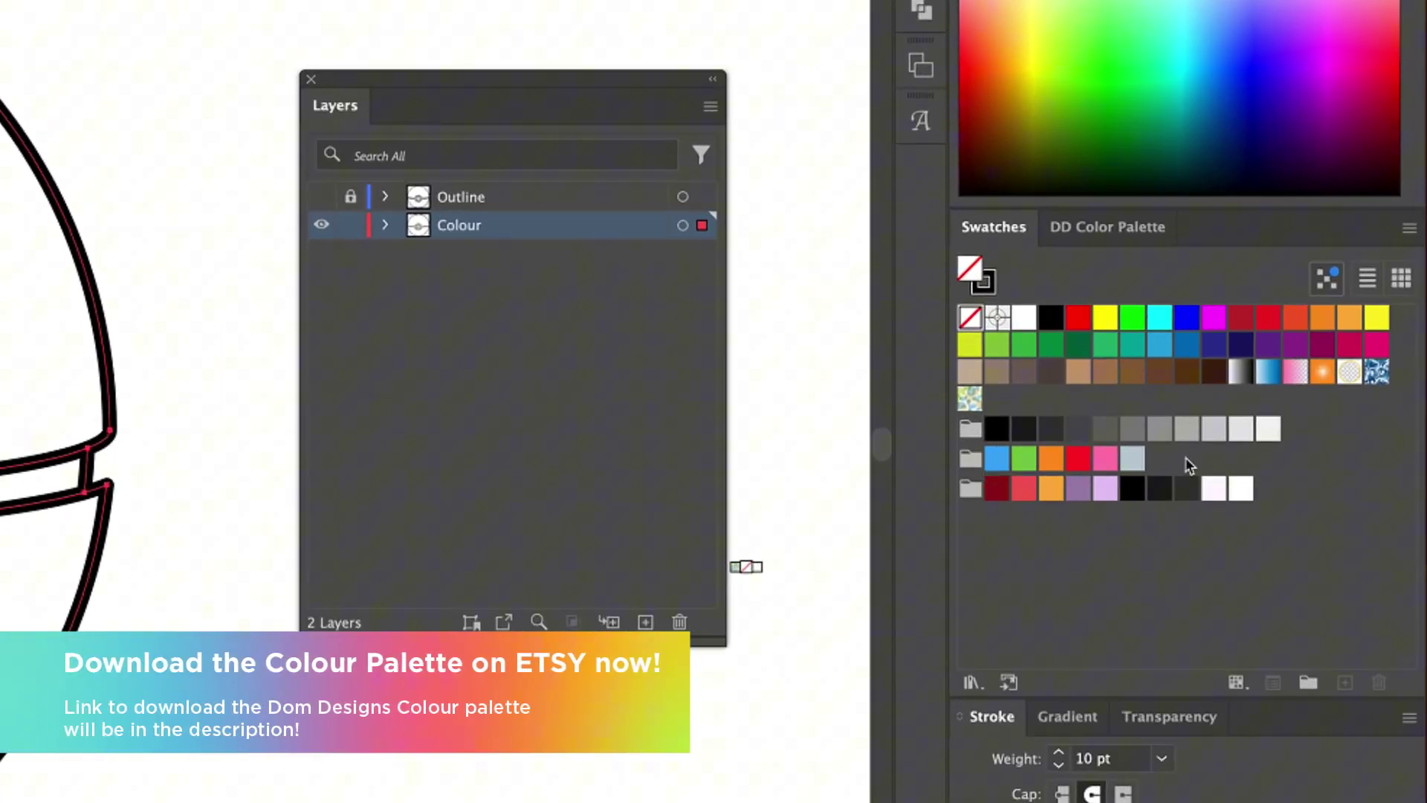
- Fill the ball's upper half with red F25C5C and its lower half with white using Live Paint Bucket
left_click(1025, 489)
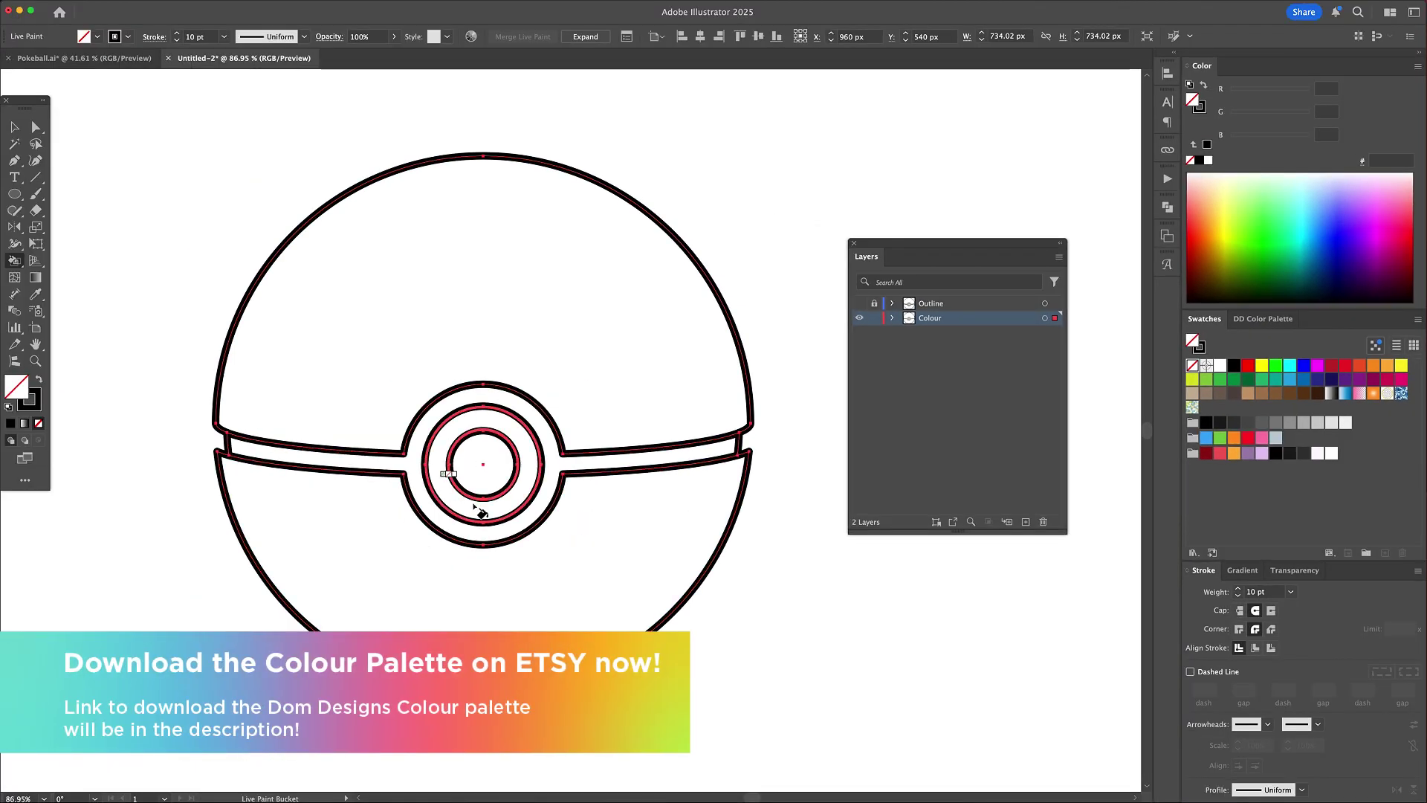
left_click(0, 385)
left_click(1317, 453)
left_click(626, 535)
left_click(1330, 452)
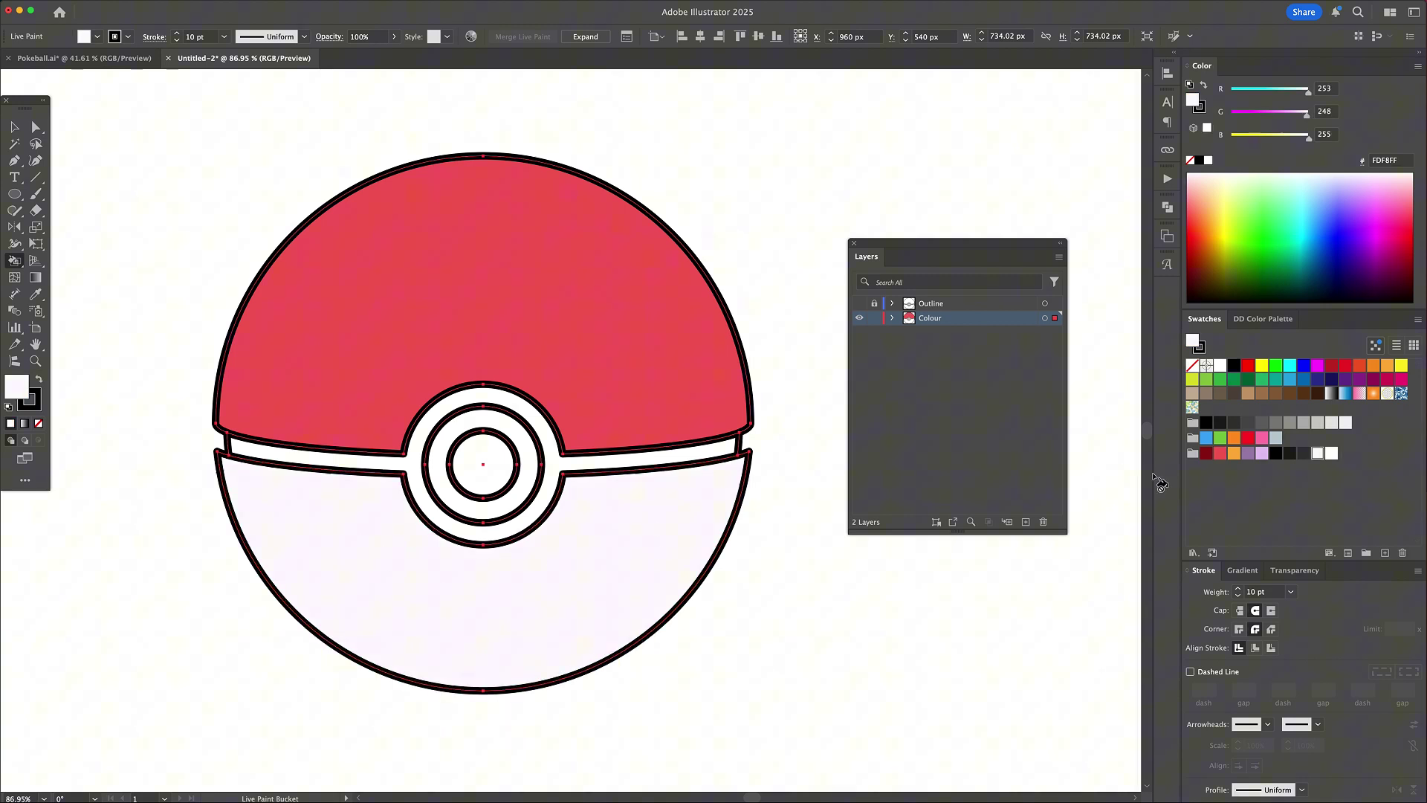
left_click(667, 553)
- Fill the band with dark 1A1A1A, the button ring with off-white FDF8FF and the button centre with white
left_click(1293, 452)
left_click(701, 463)
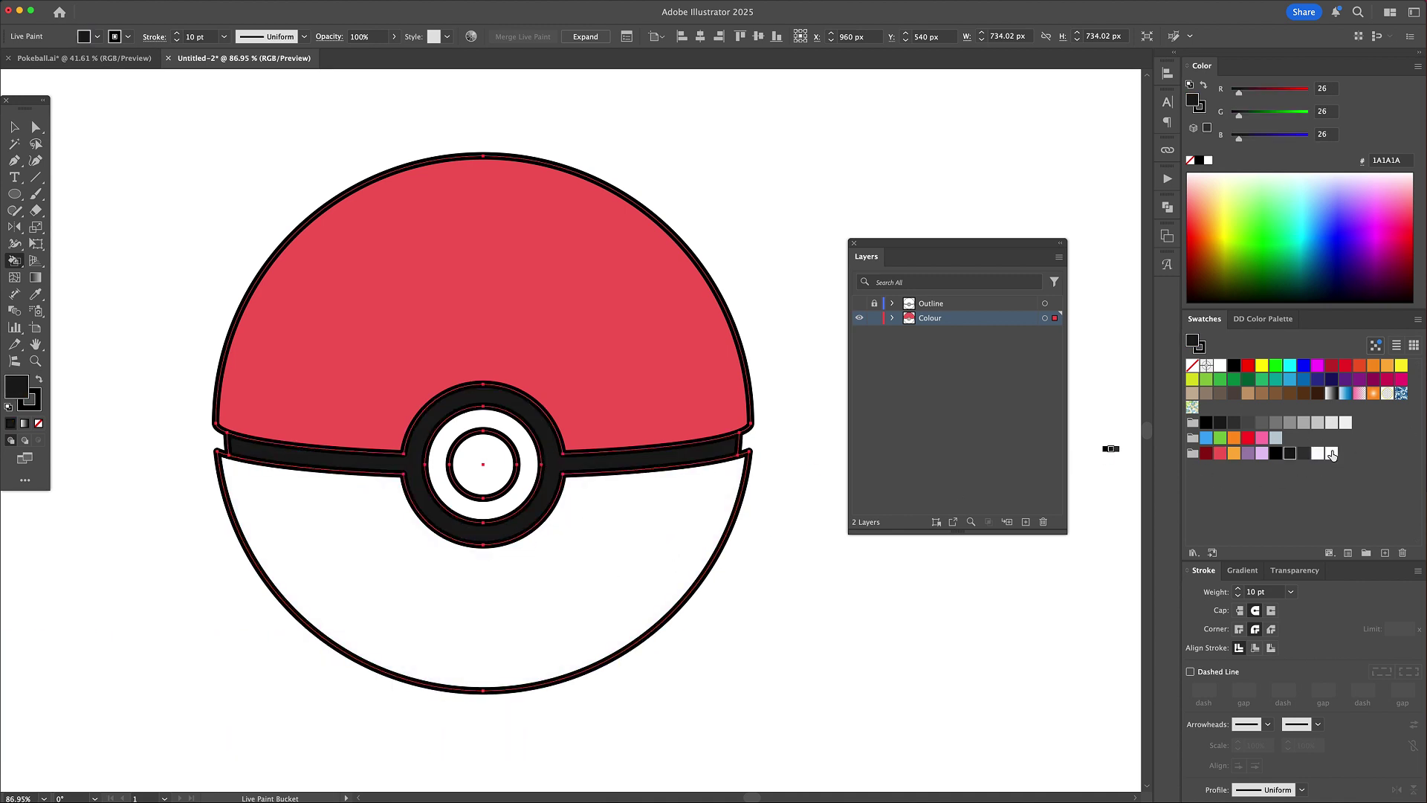
left_click(1331, 452)
key("Left")
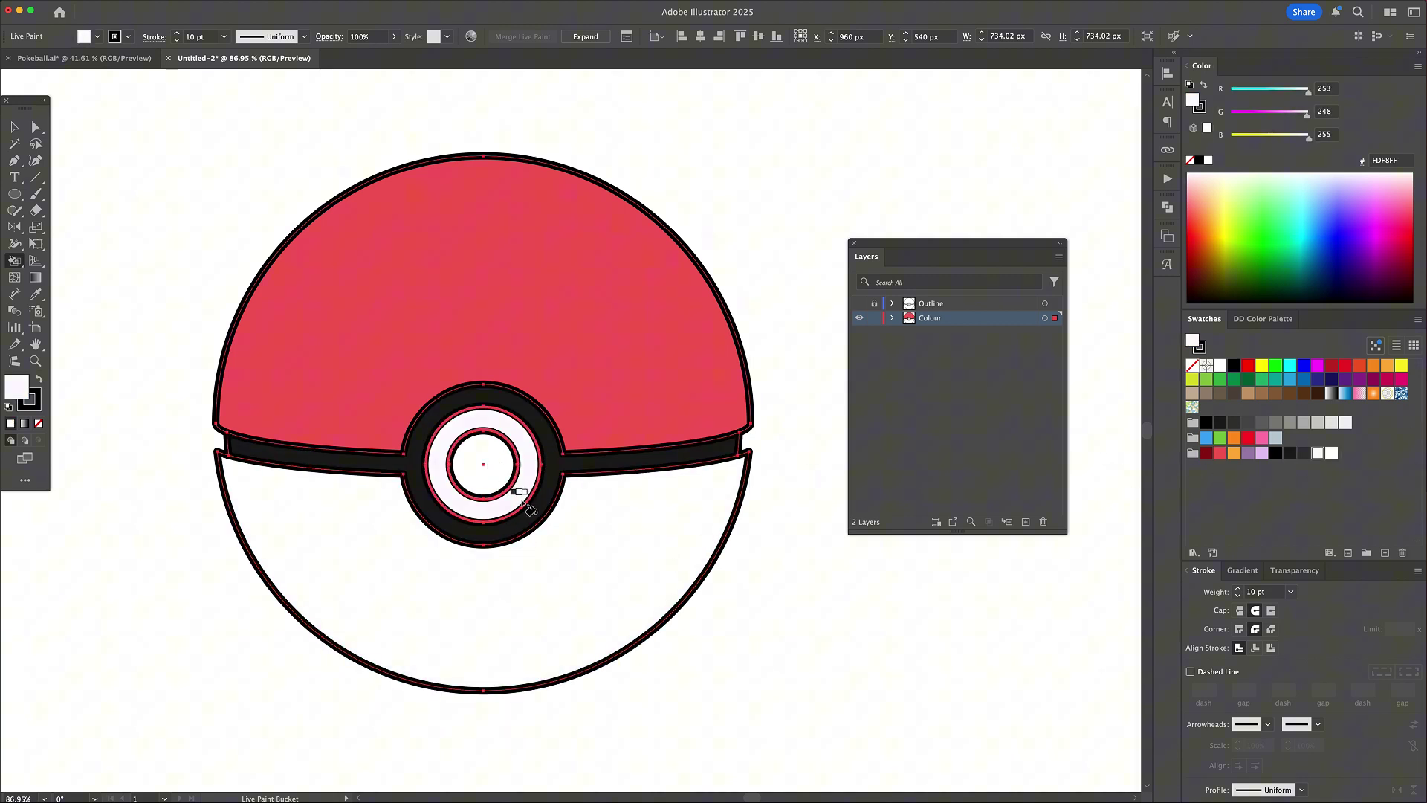
- Expand the Live Paint group with Object, Fill and Stroke enabled
key("v")
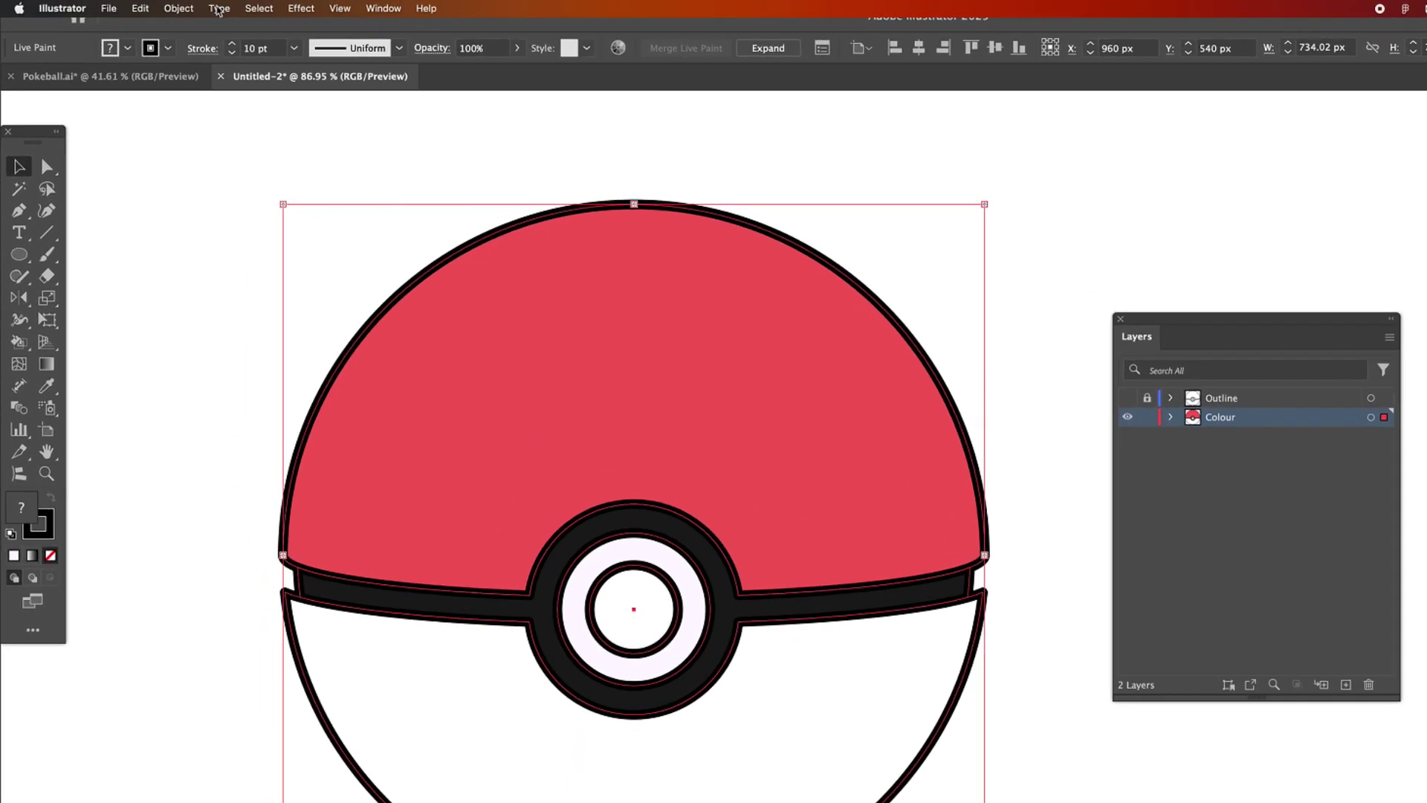
left_click(137, 8)
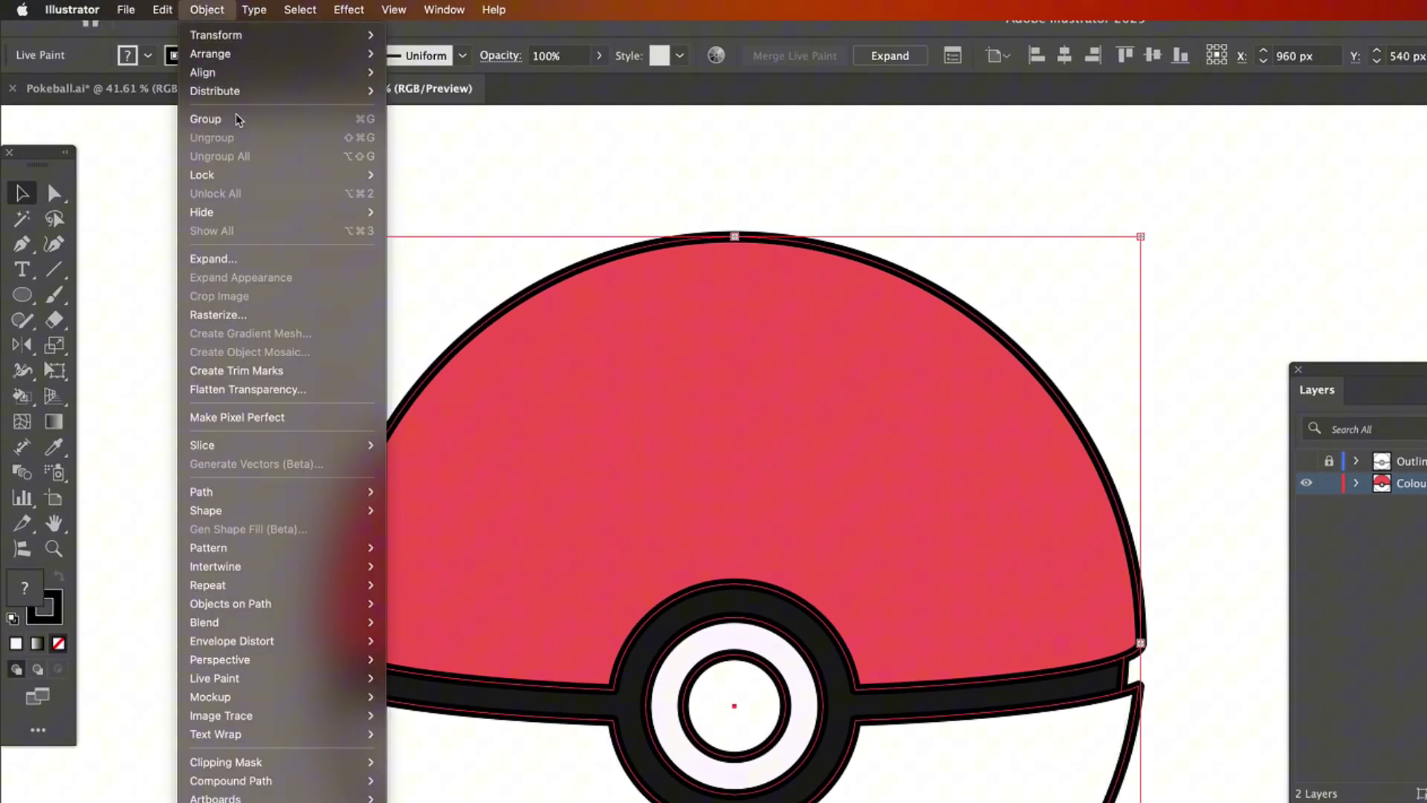
left_click(253, 260)
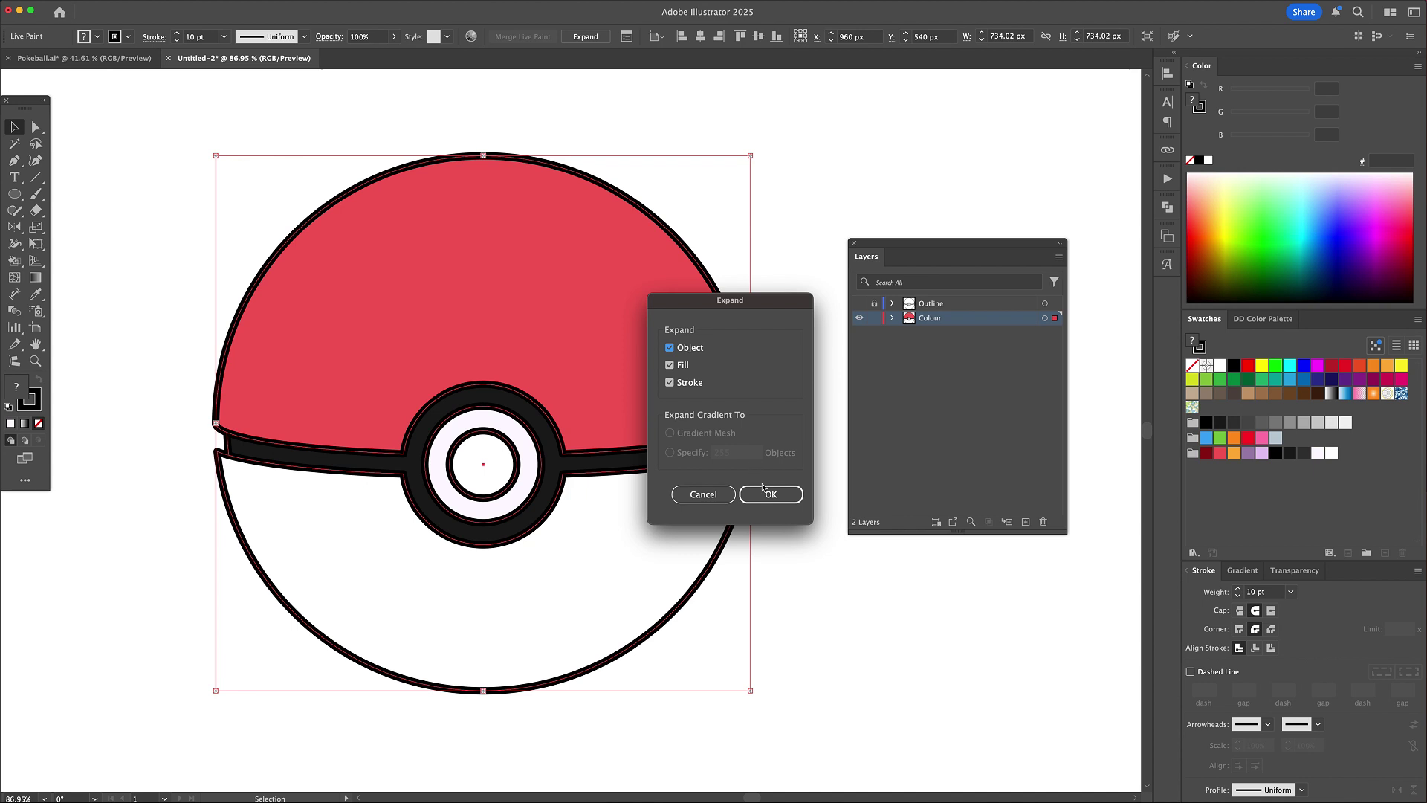
left_click(766, 494)
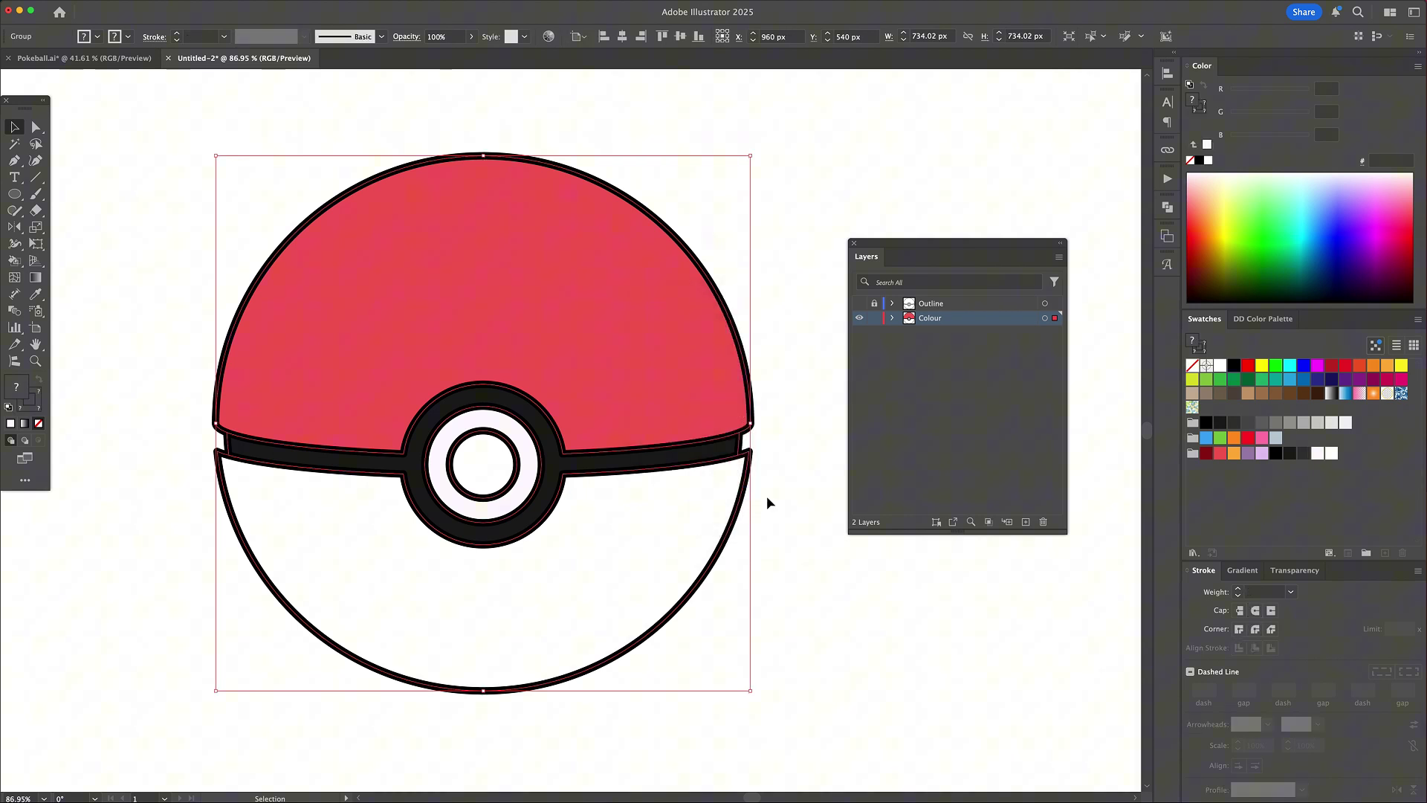
- Ungroup the expanded artwork and delete the black outlines from the Colour layer
right_click(540, 224)
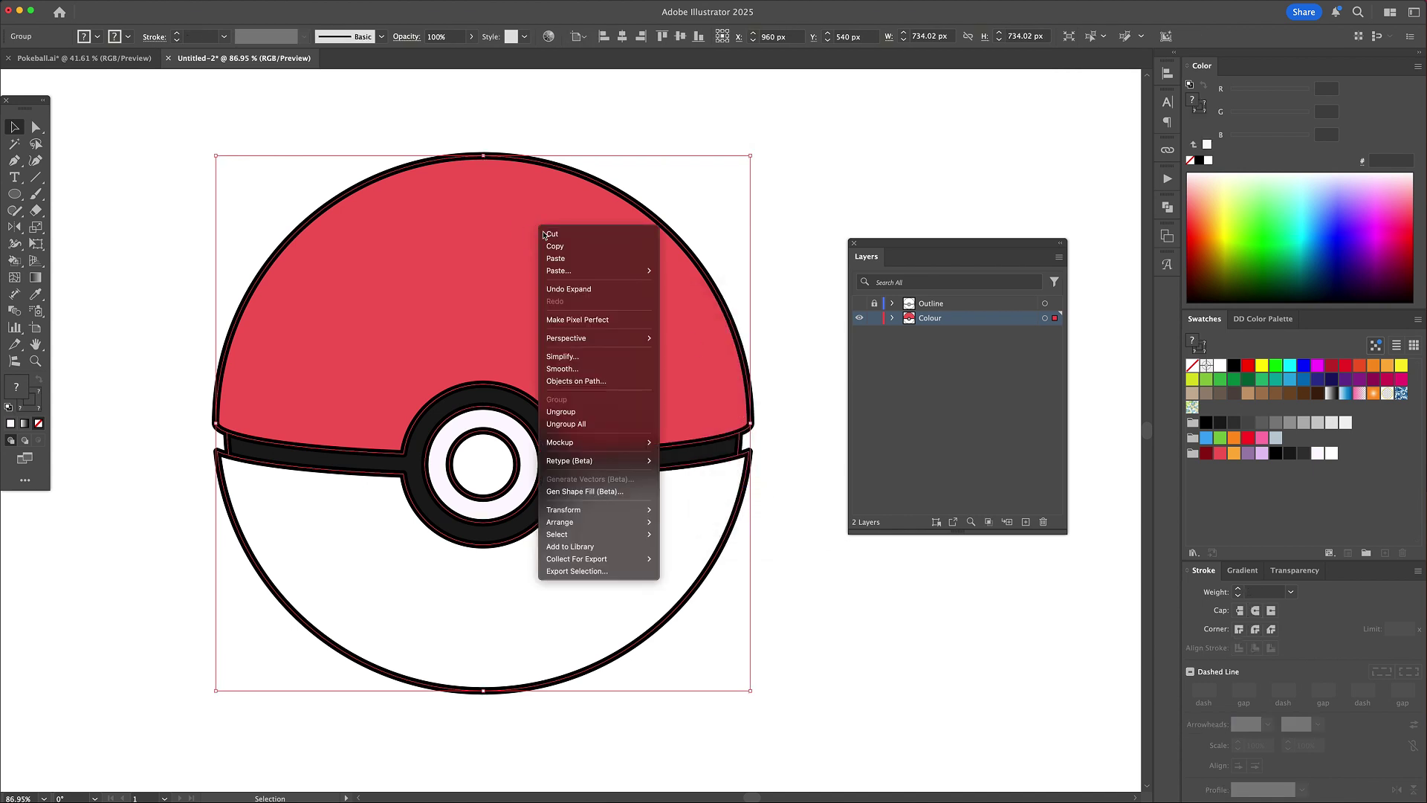
left_click(578, 413)
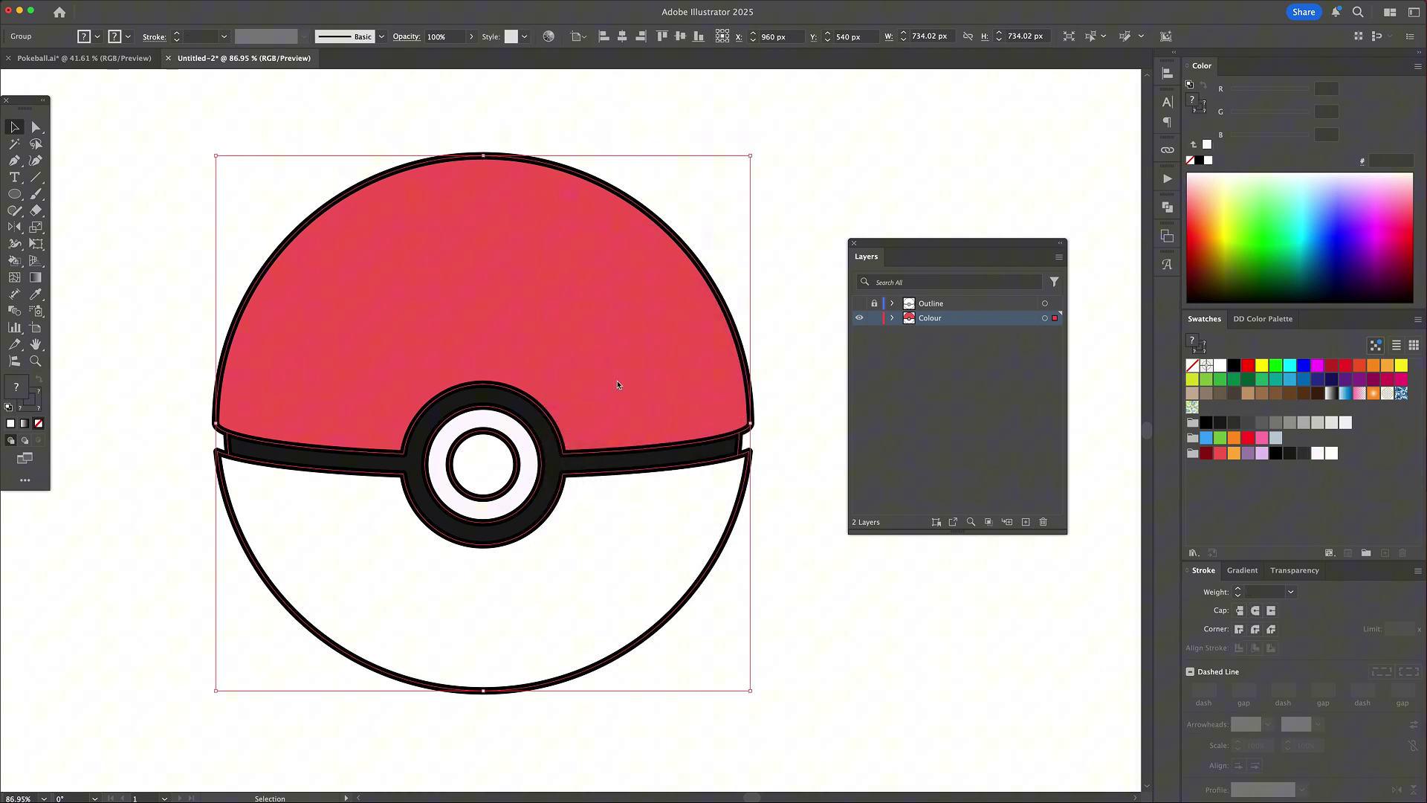
left_click(779, 241)
mouse_move(678, 281)
left_mouse_down()
mouse_move(596, 278)
mouse_move(608, 279)
left_mouse_up()
key("Delete")
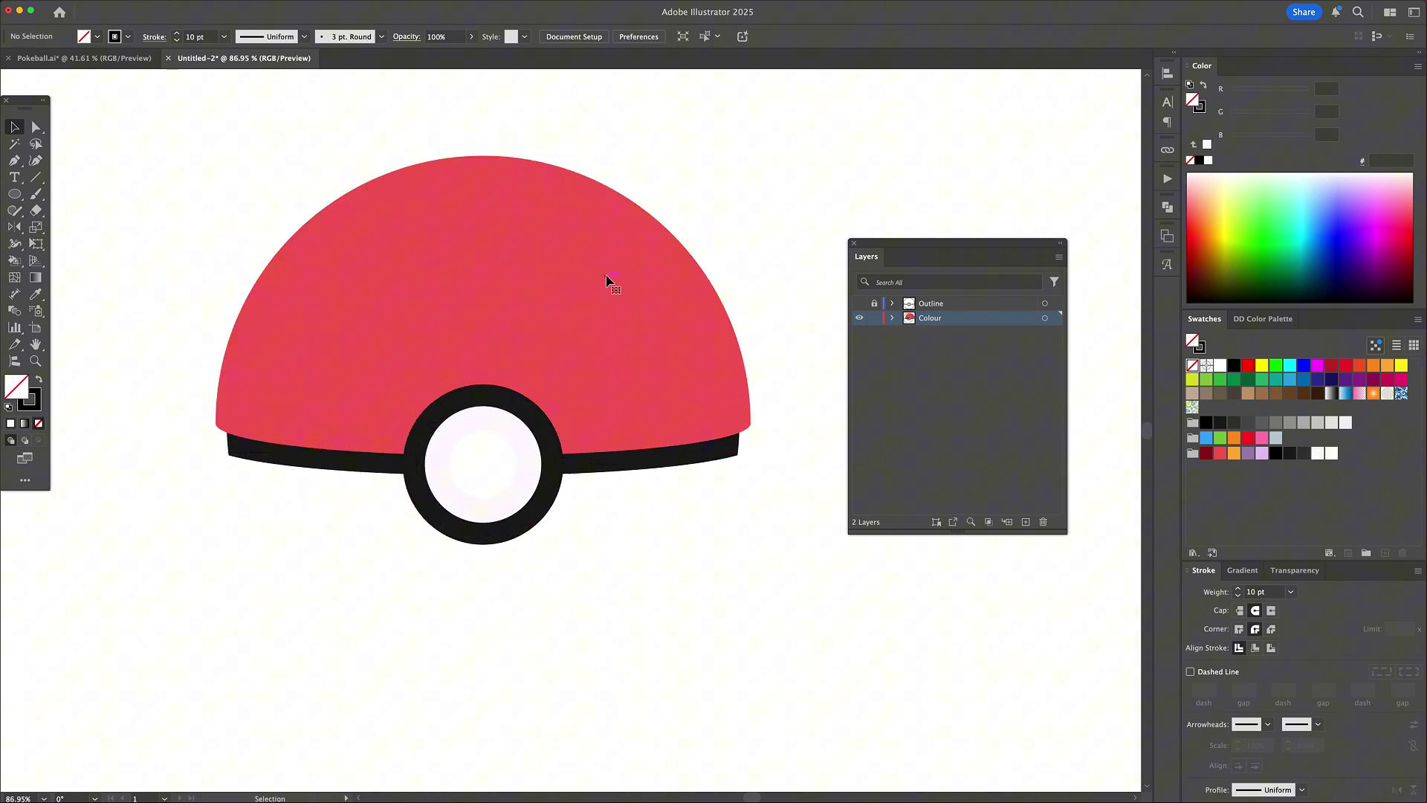
- Ungroup the remaining fill shapes into separate pieces and deselect them
left_click(606, 281)
right_click(605, 280)
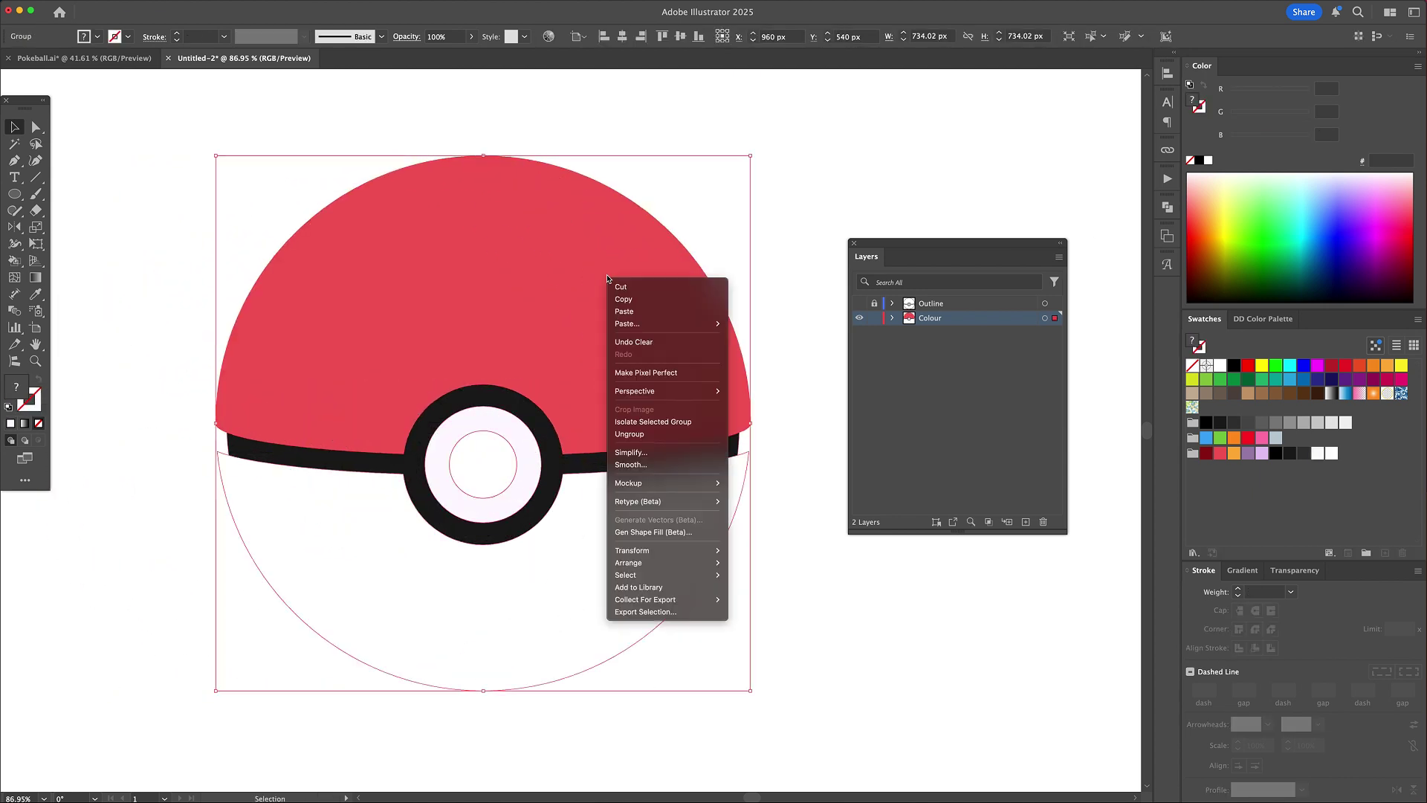
left_click(642, 438)
left_click(736, 320)
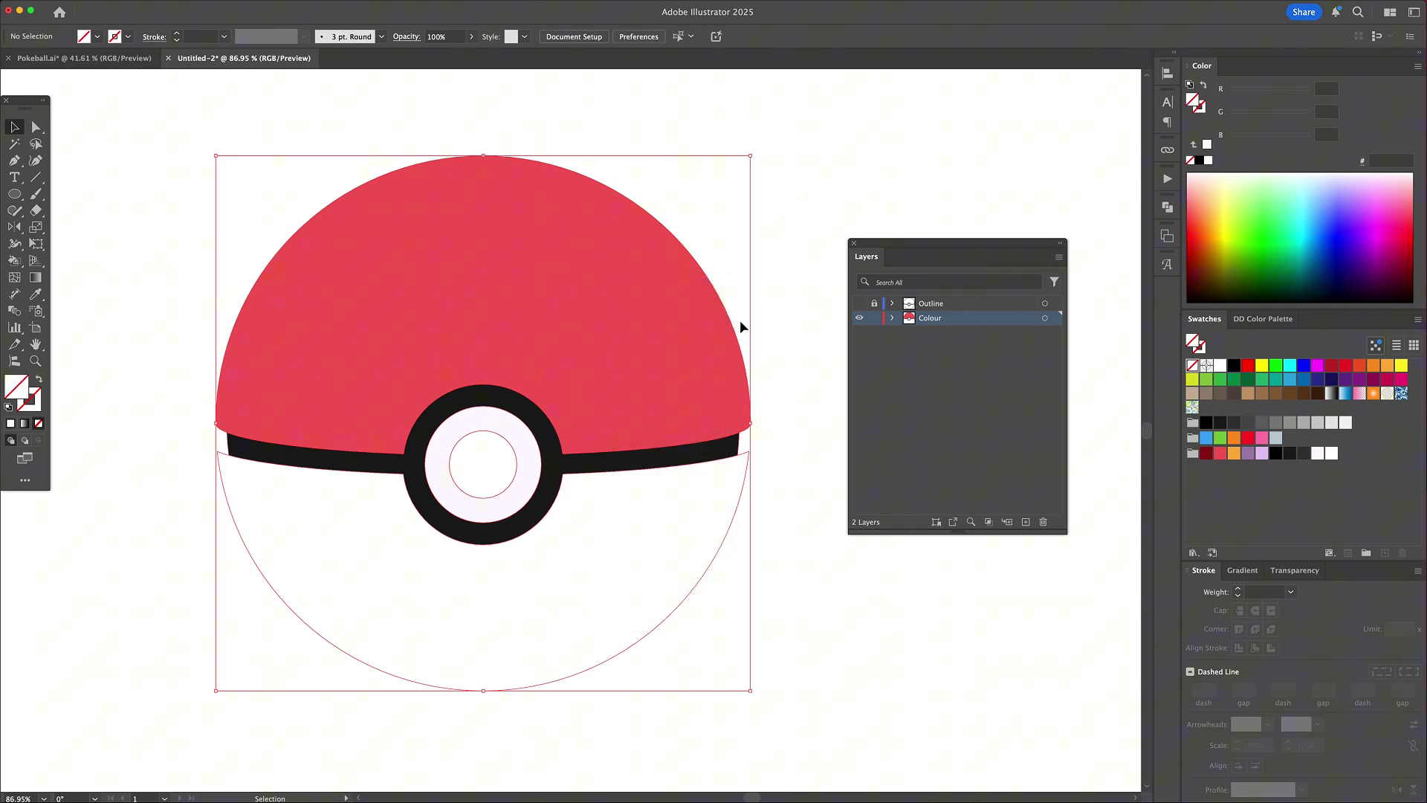
- Check that the fills are separate by moving the red and white halves apart, and undo both moves
left_click_drag(669, 366, 669, 280)
left_click_drag(658, 508, 664, 582)
key("super+z")
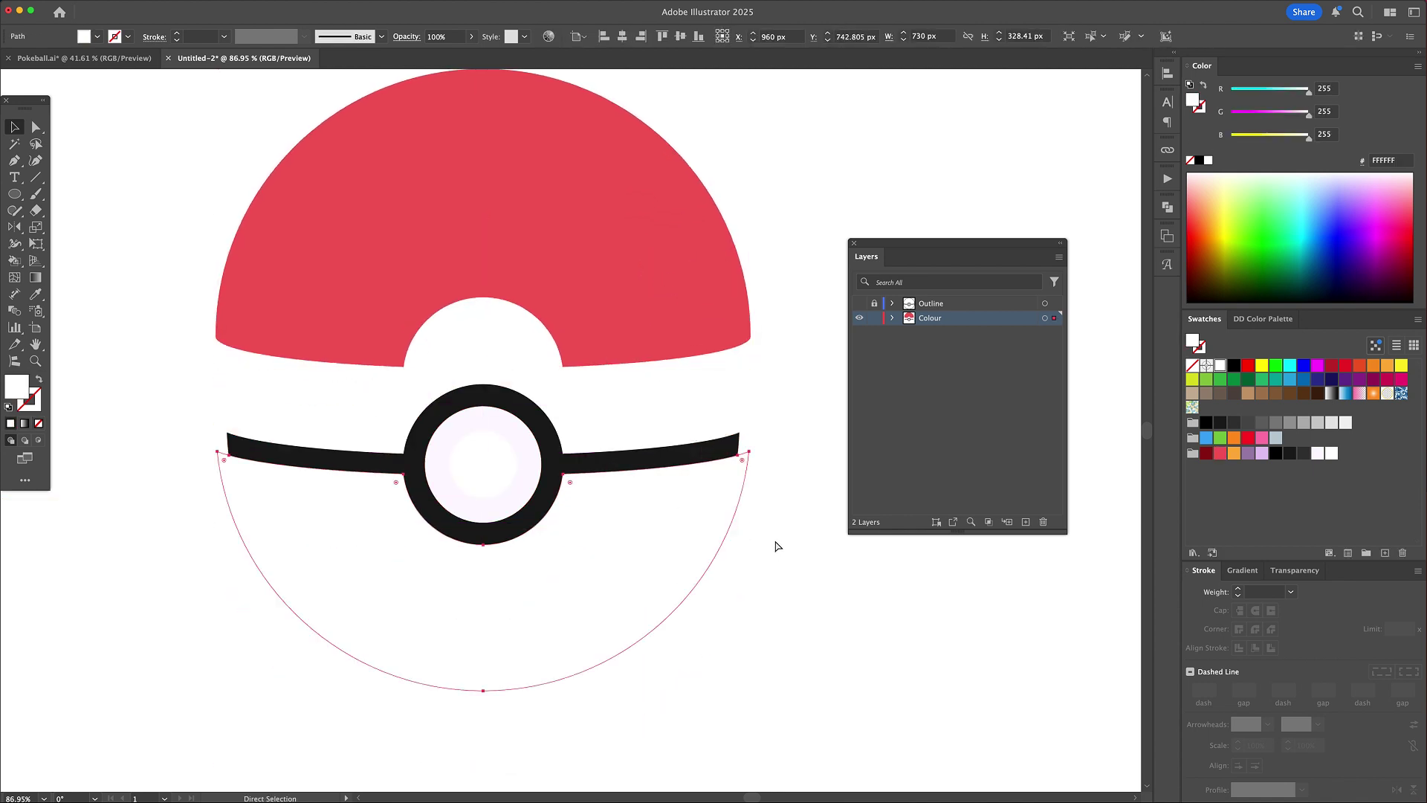
key("super+z")
left_click(787, 532)
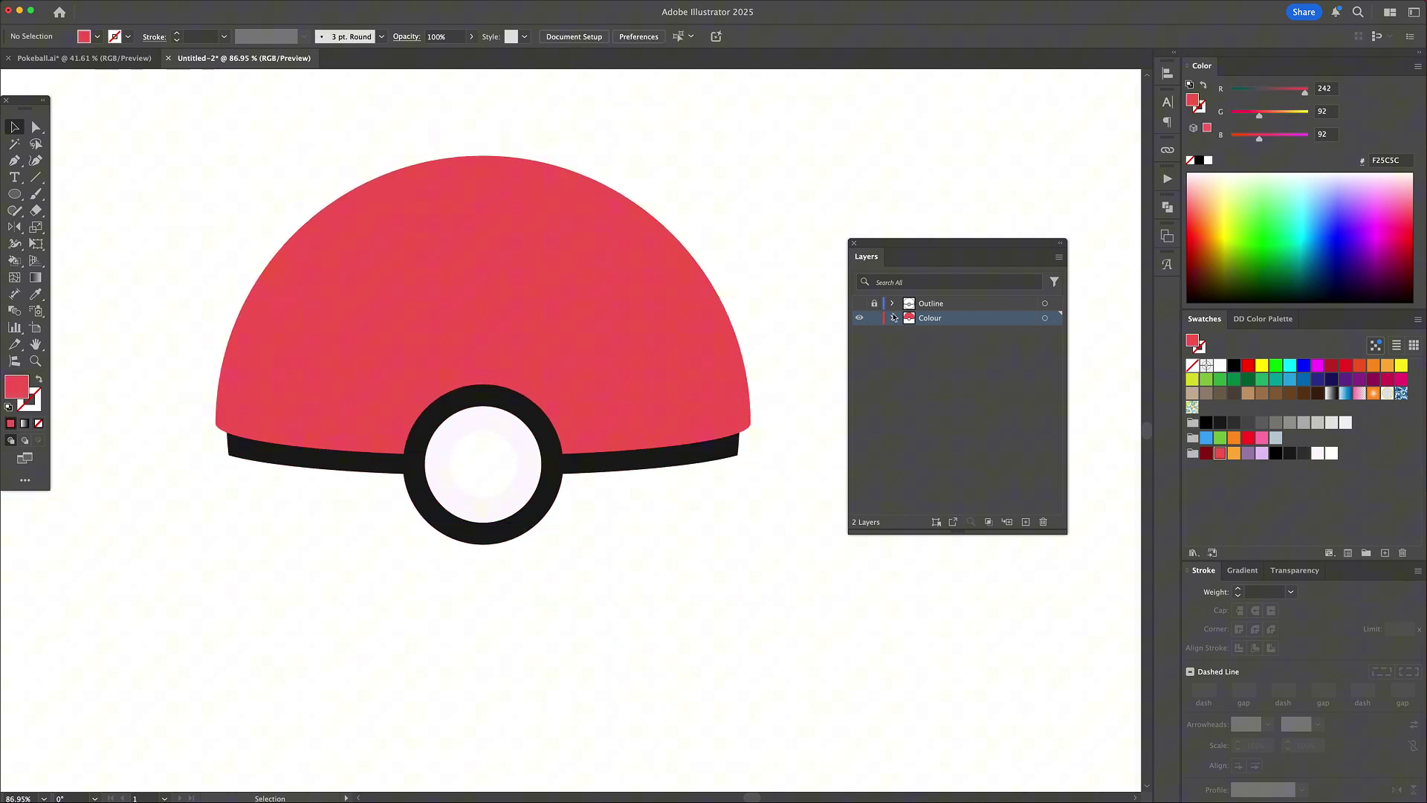
- Show the Outline layer again and draw a black-filled circle about 691 px wide, offset over the ball's left side
left_click(860, 303)
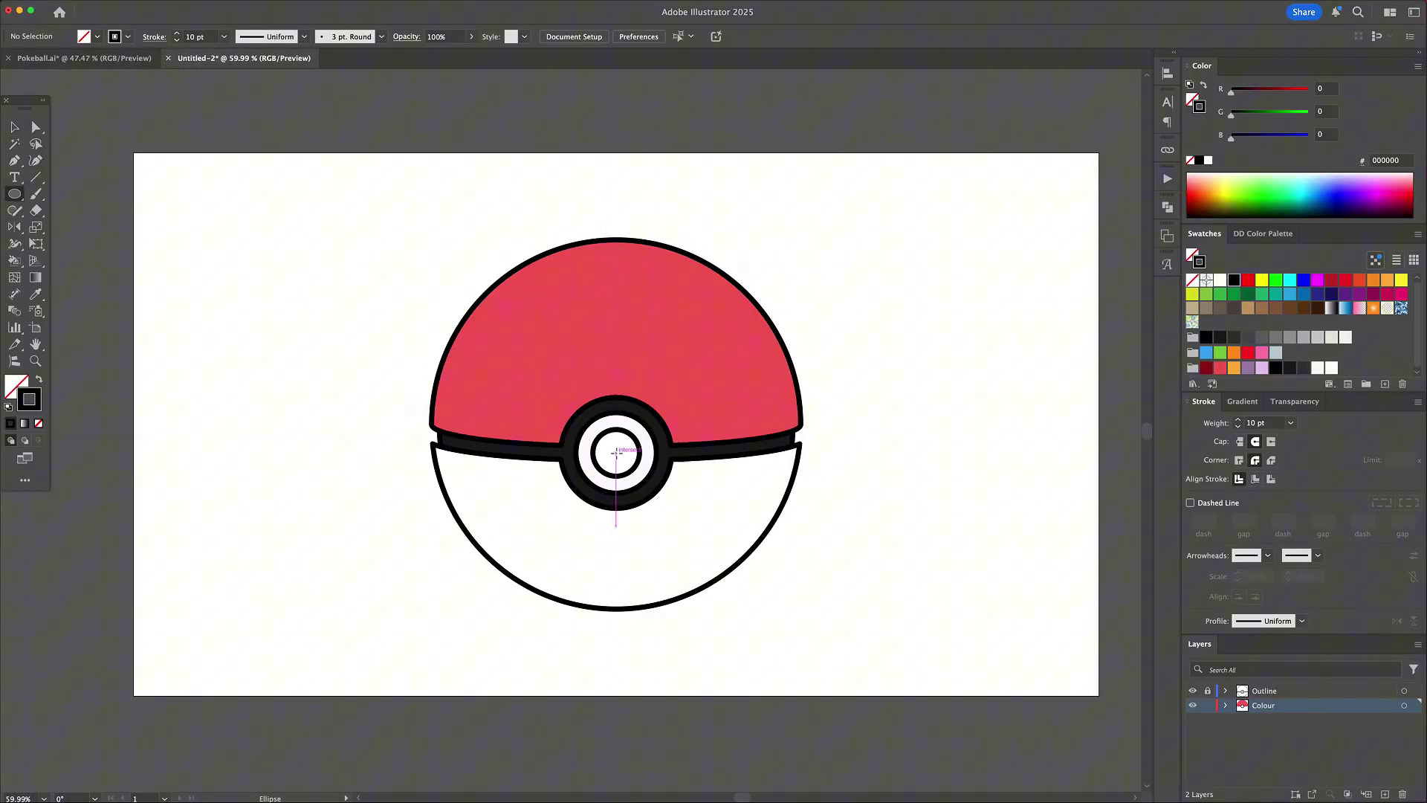
mouse_move(616, 452)
left_mouse_down()
mouse_move(789, 550)
mouse_move(692, 525)
left_mouse_up()
key("v")
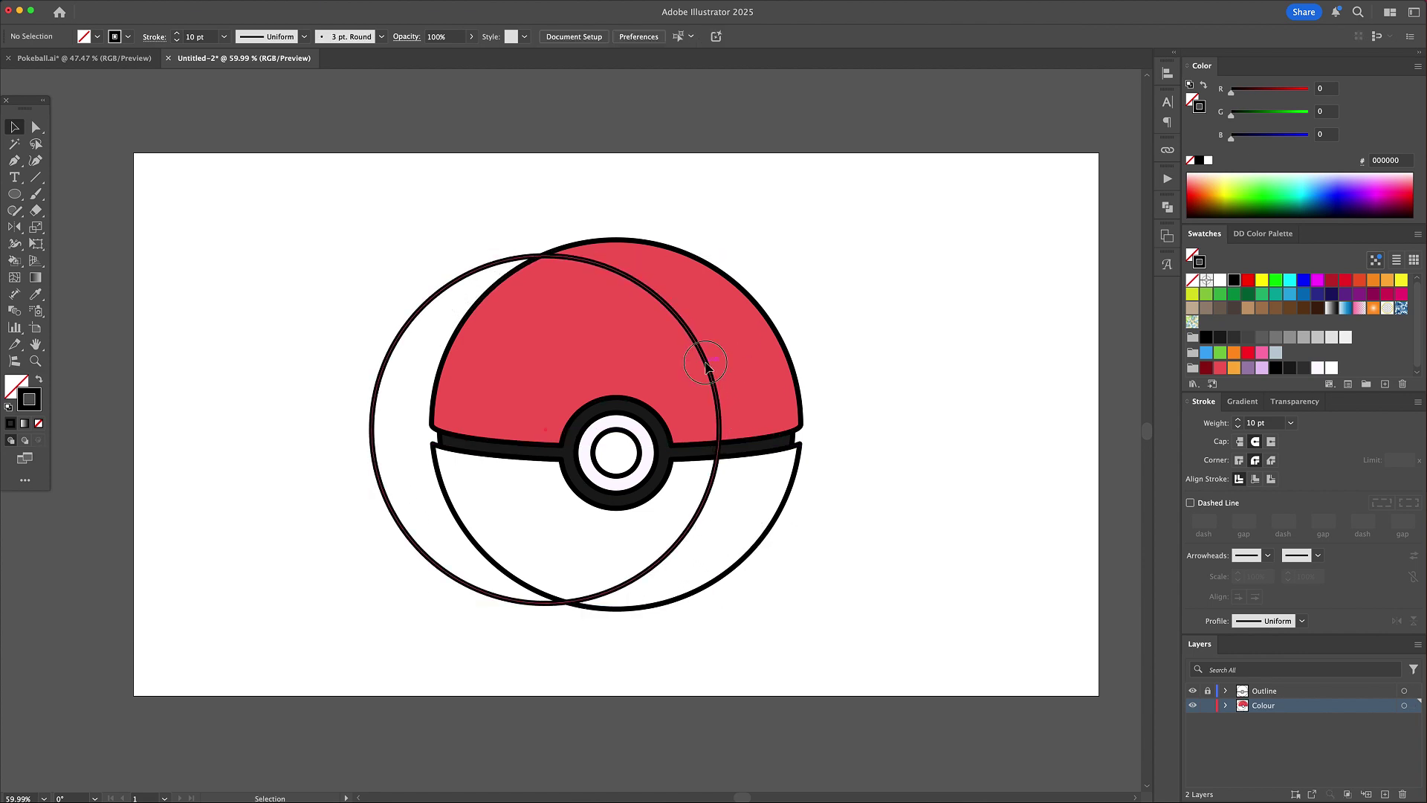
key("shift+x")
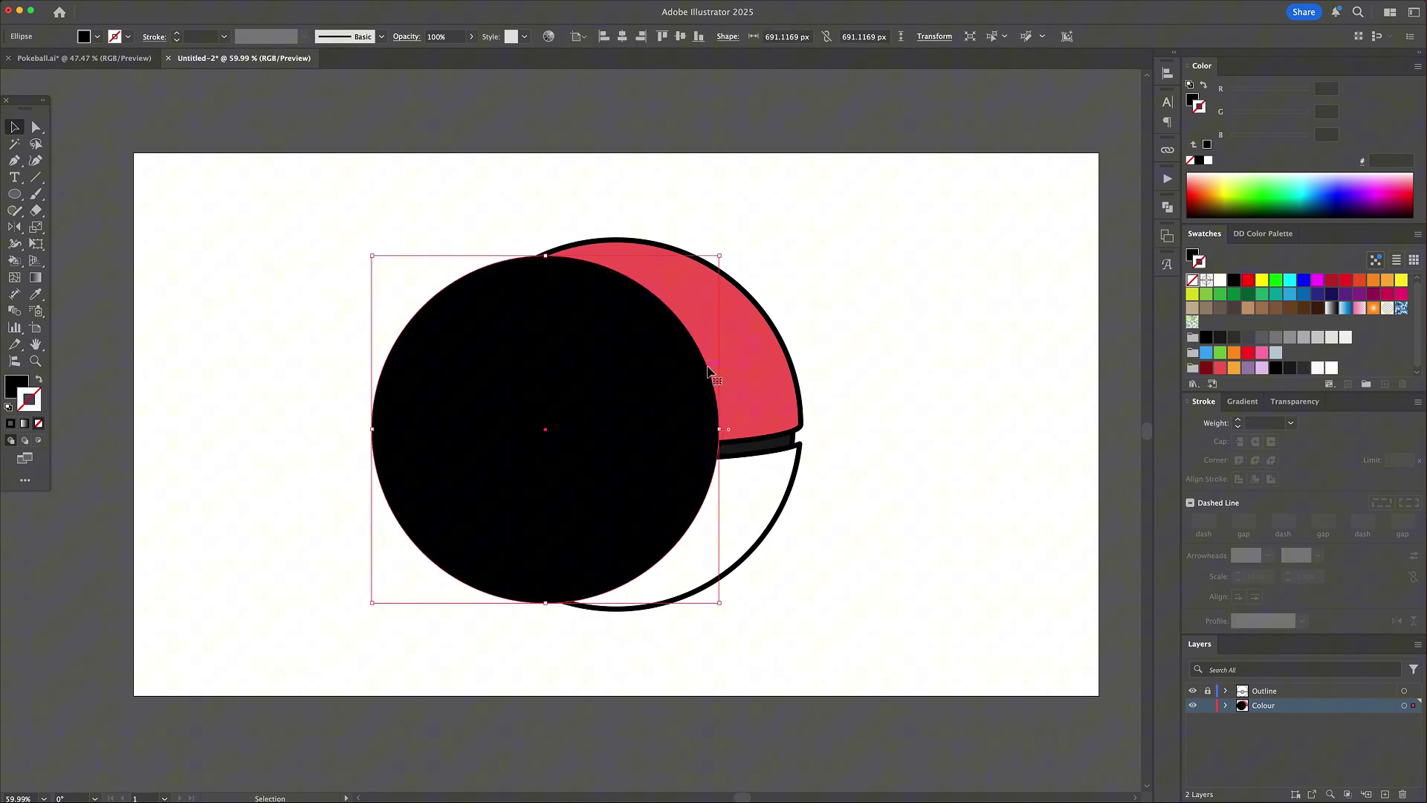
left_click(886, 327)
- Copy the ball's red upper half and white lower half and paste them in front
left_click(780, 381)
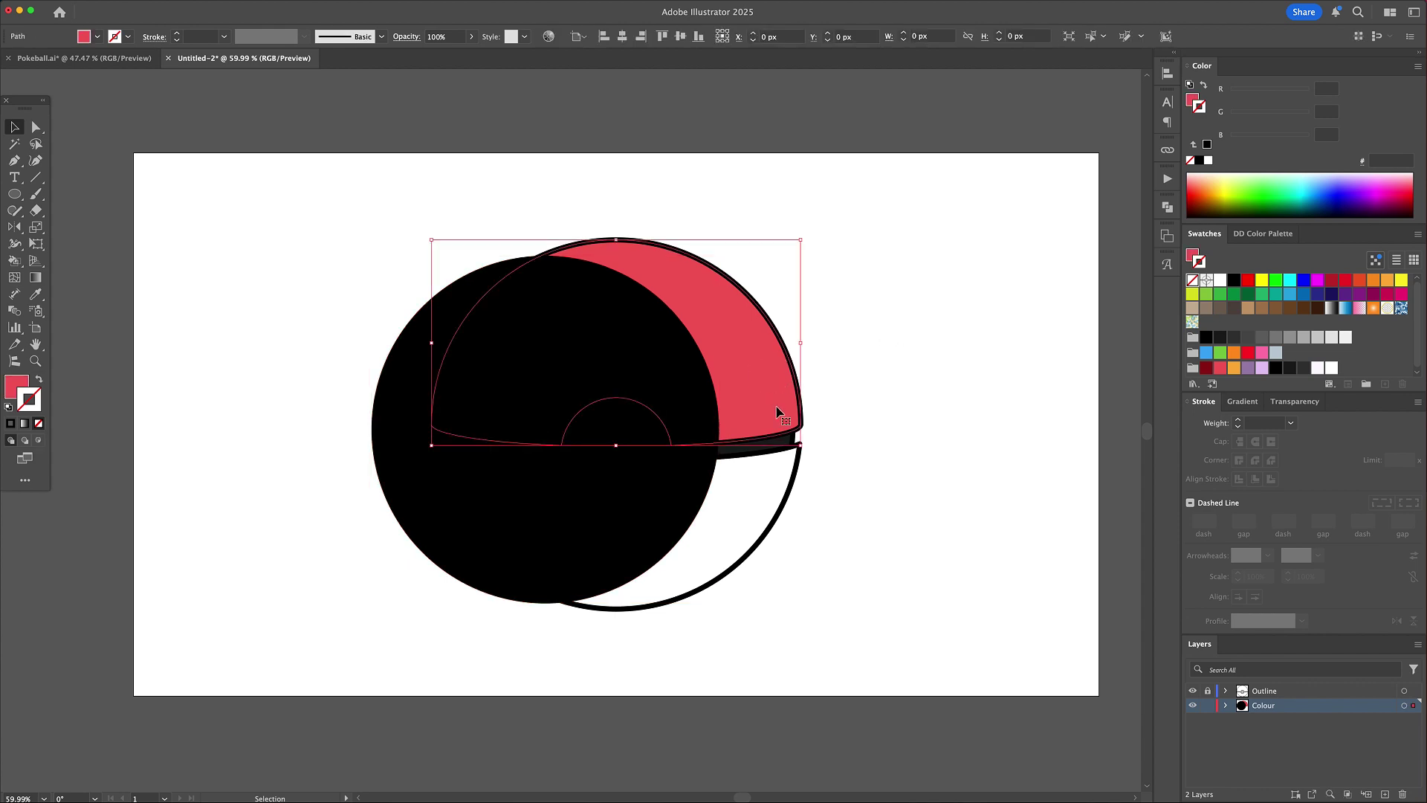
left_click(759, 485, "shift")
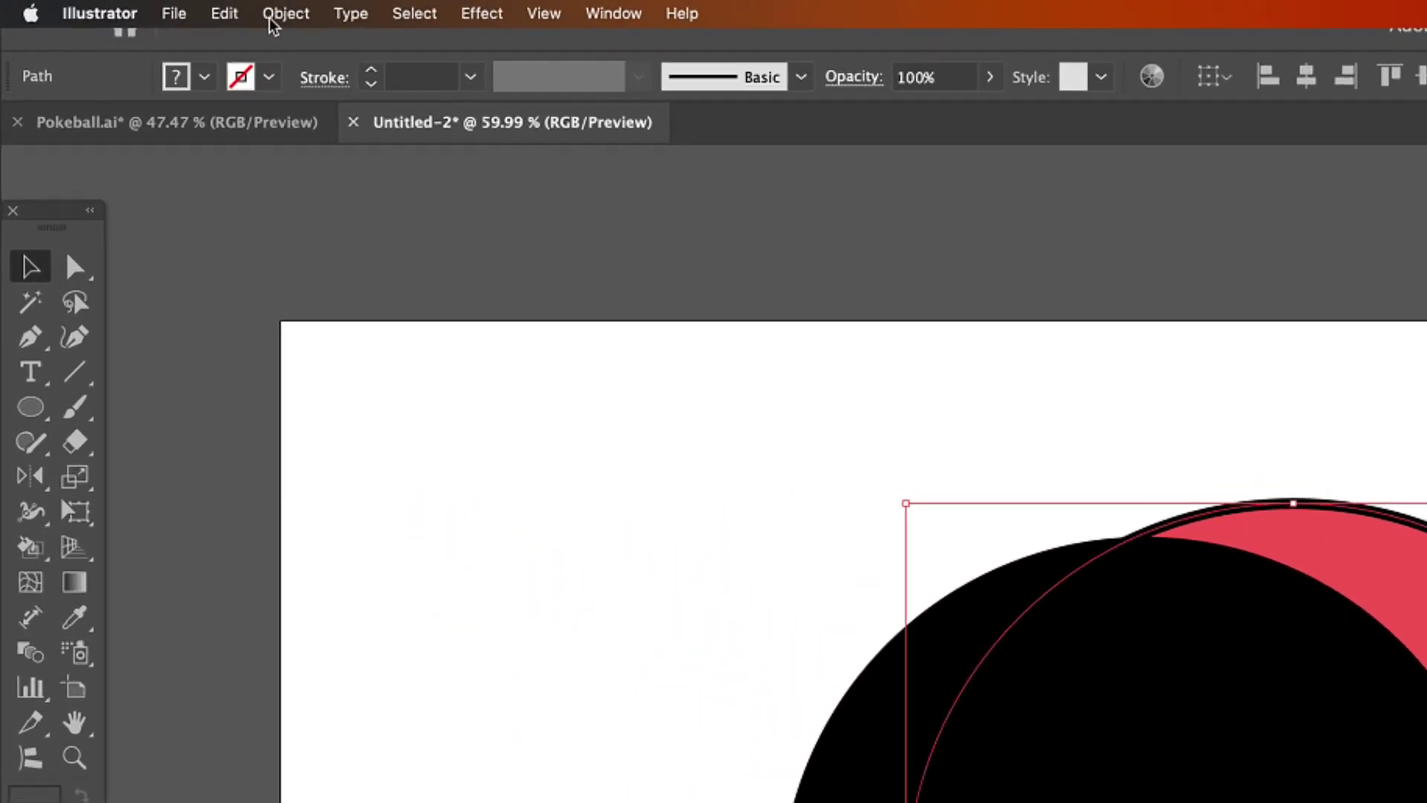
left_click(136, 7)
mouse_move(225, 13)
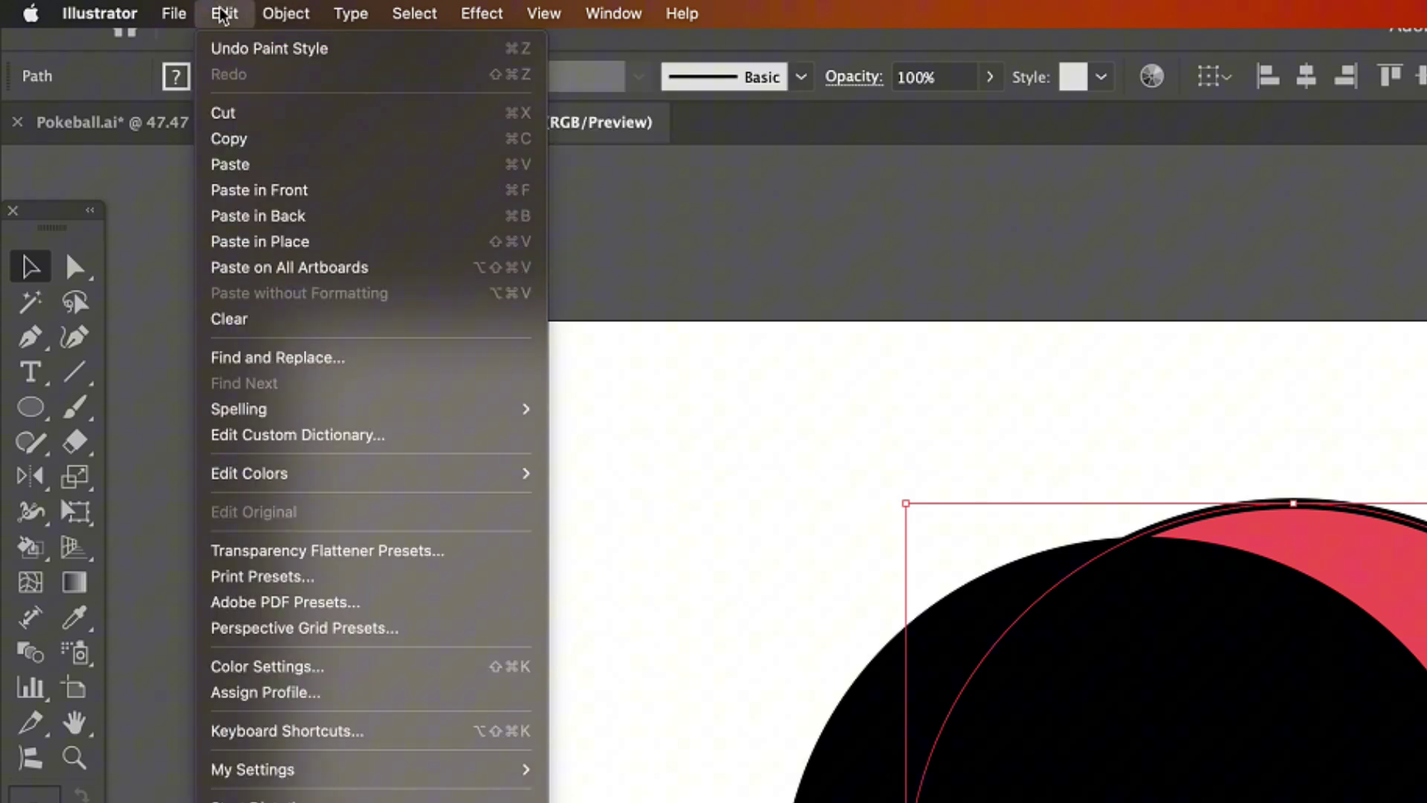
left_click(275, 141)
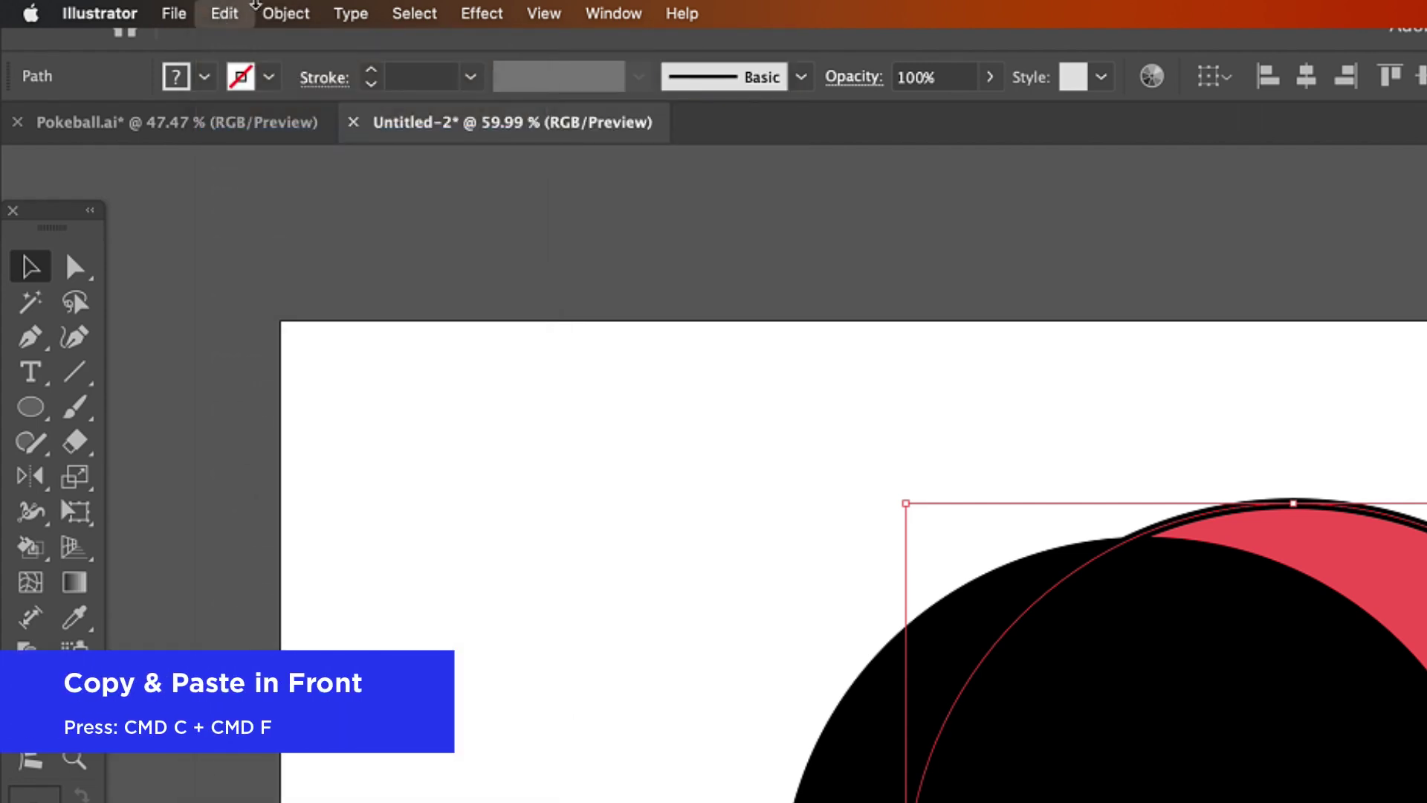
left_click(227, 14)
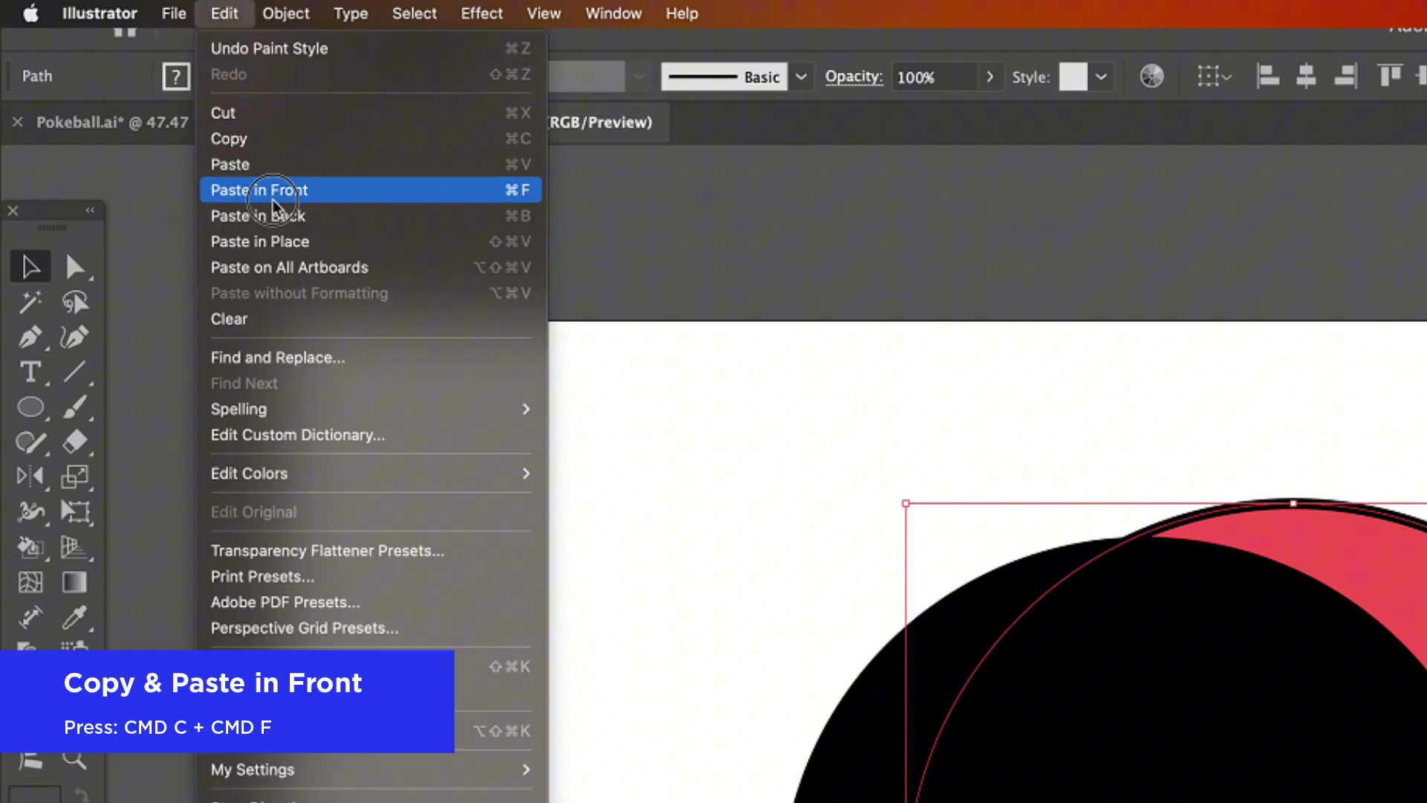
left_click(275, 191)
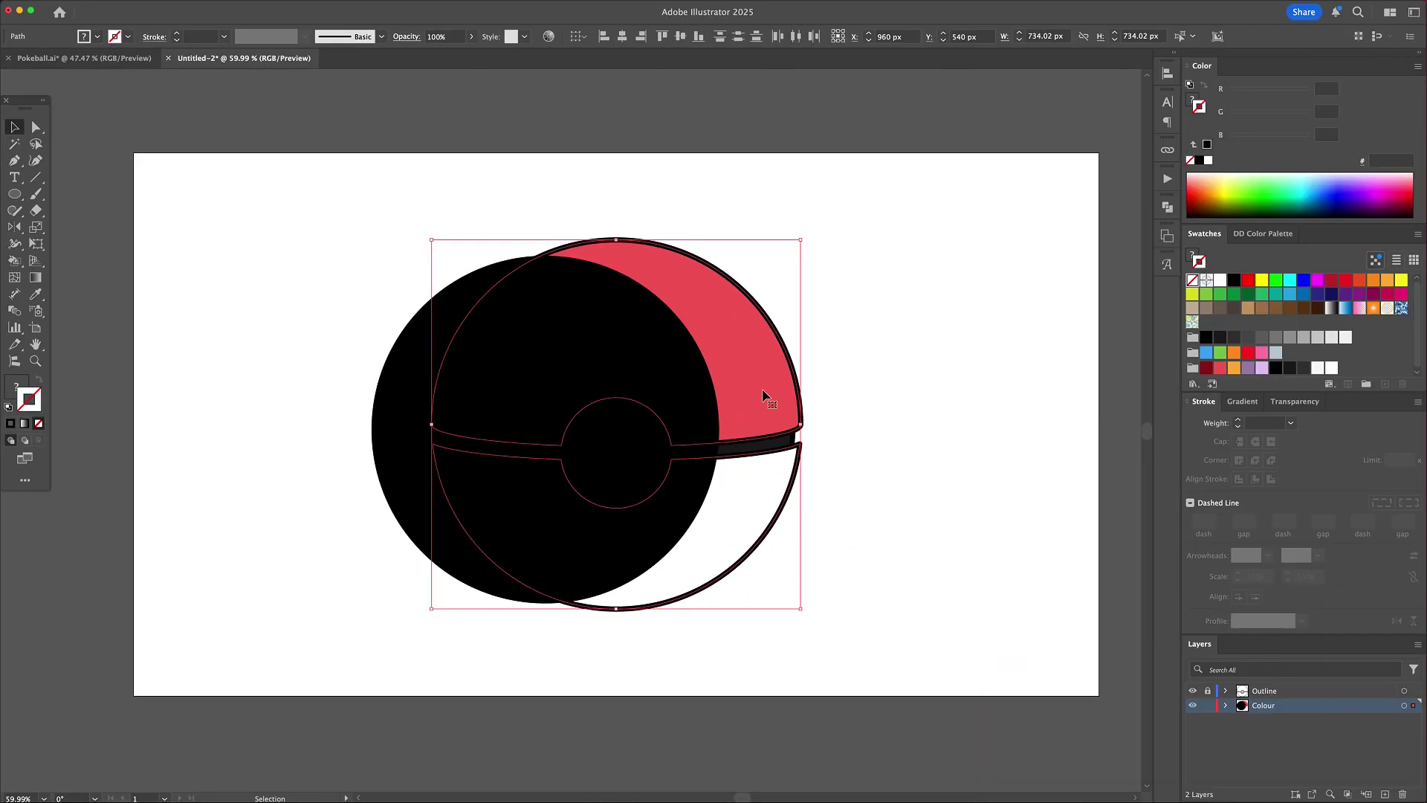
- Remove the circle and the areas it overlaps with Shape Builder, leaving shadow crescents along the ball's right side
left_click(422, 335, "shift")
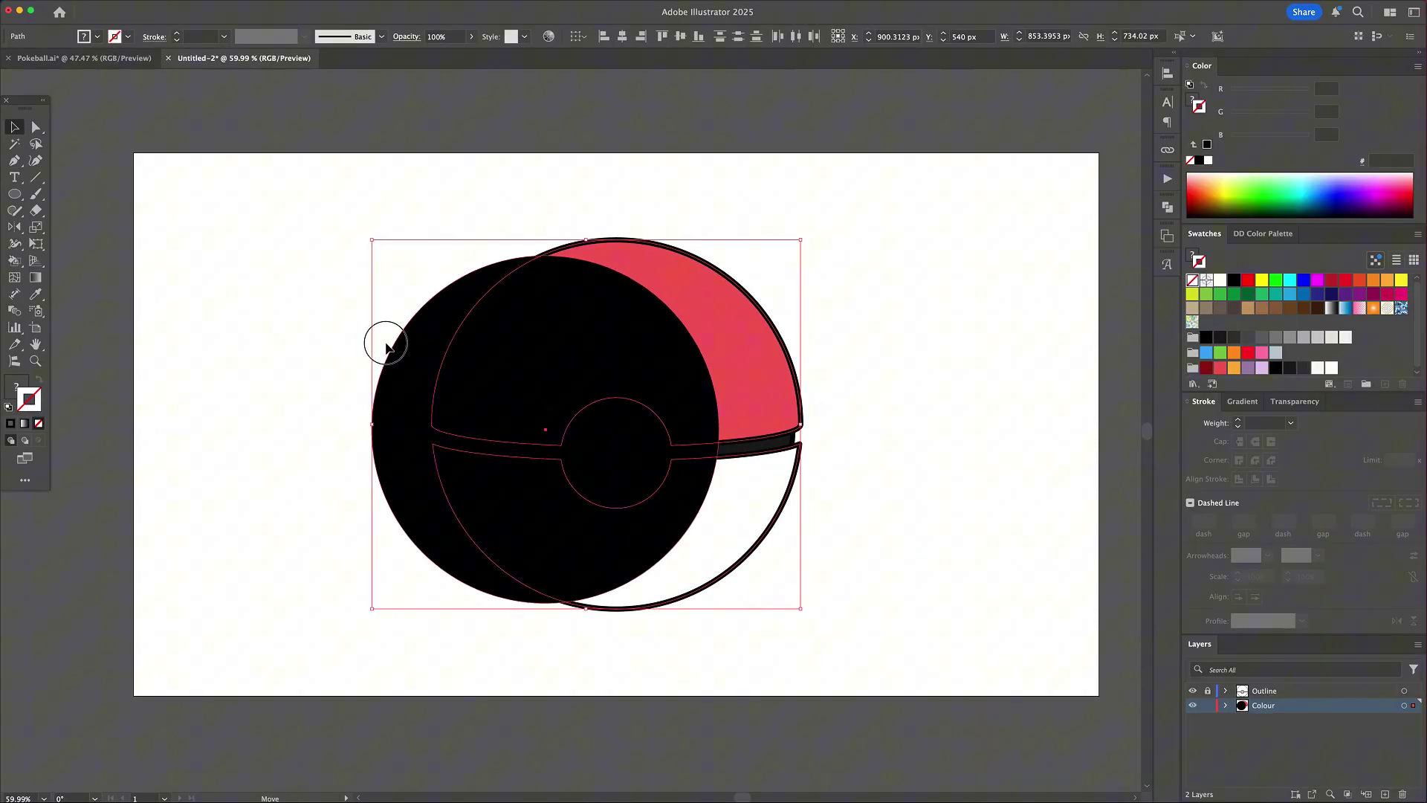
mouse_move(386, 344)
left_mouse_down()
mouse_move(376, 325)
mouse_move(302, 319)
mouse_move(392, 328)
left_mouse_up()
key("shift+m")
left_click(466, 365, "alt")
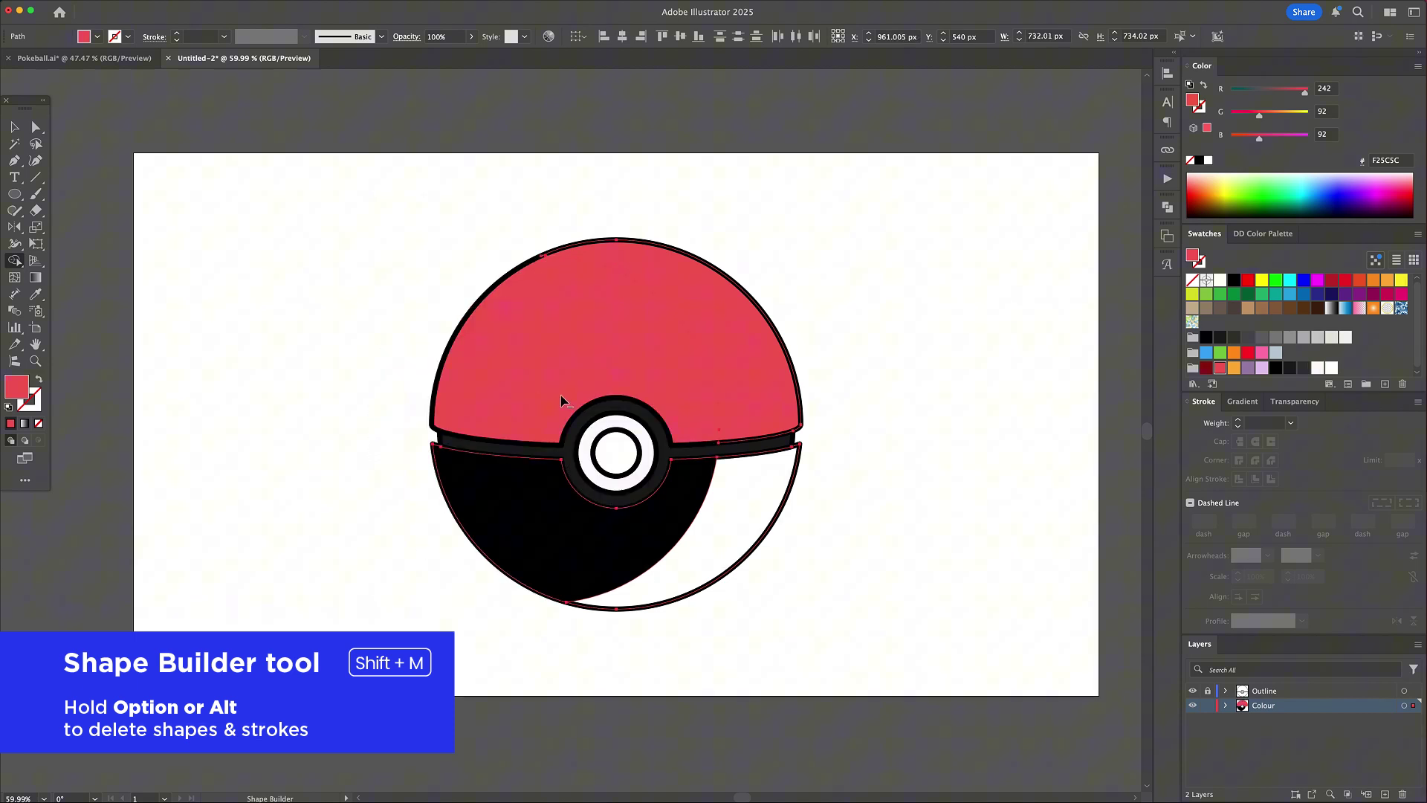
left_click(529, 518, "alt")
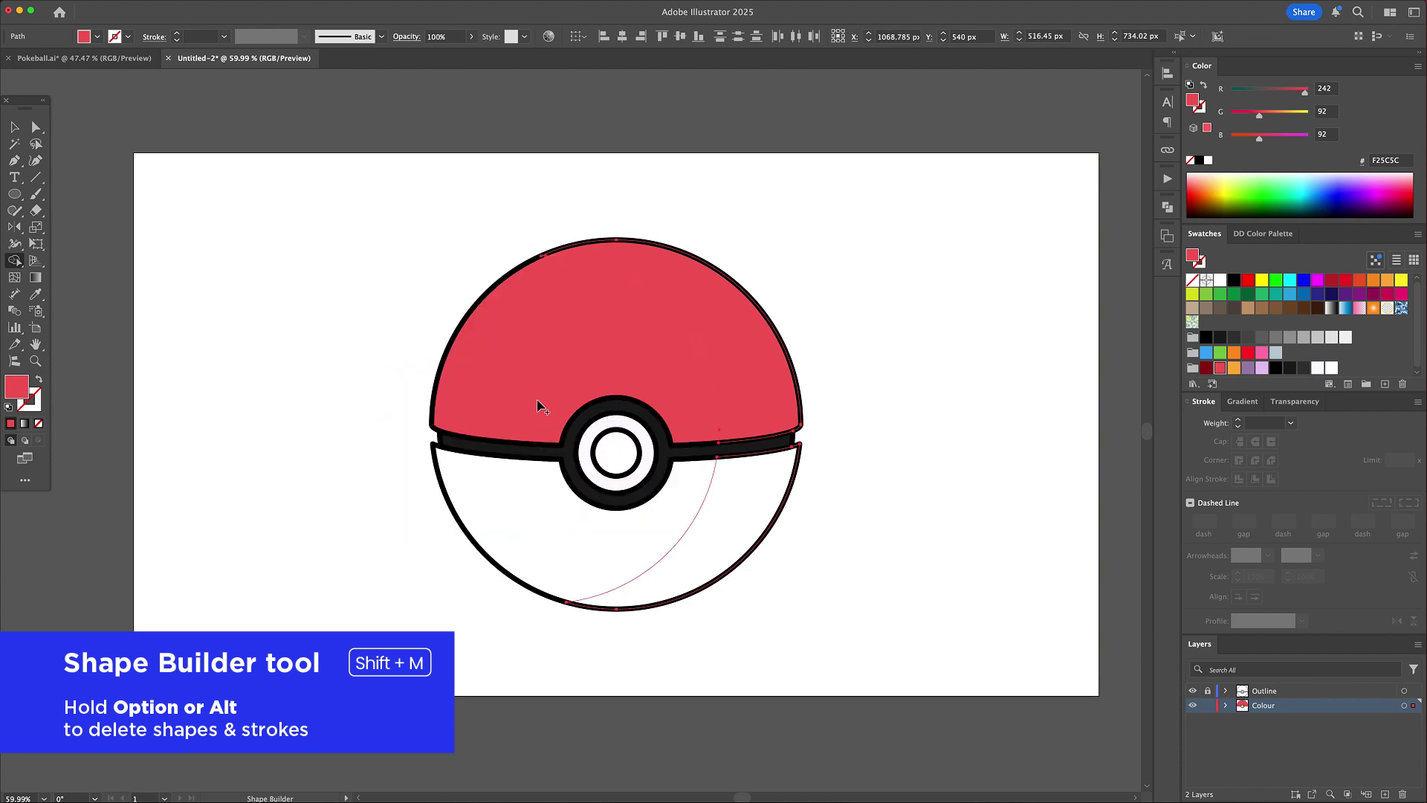
- Recolour the upper shadow crescent dark red 931111 and the lower one light purple
key("v")
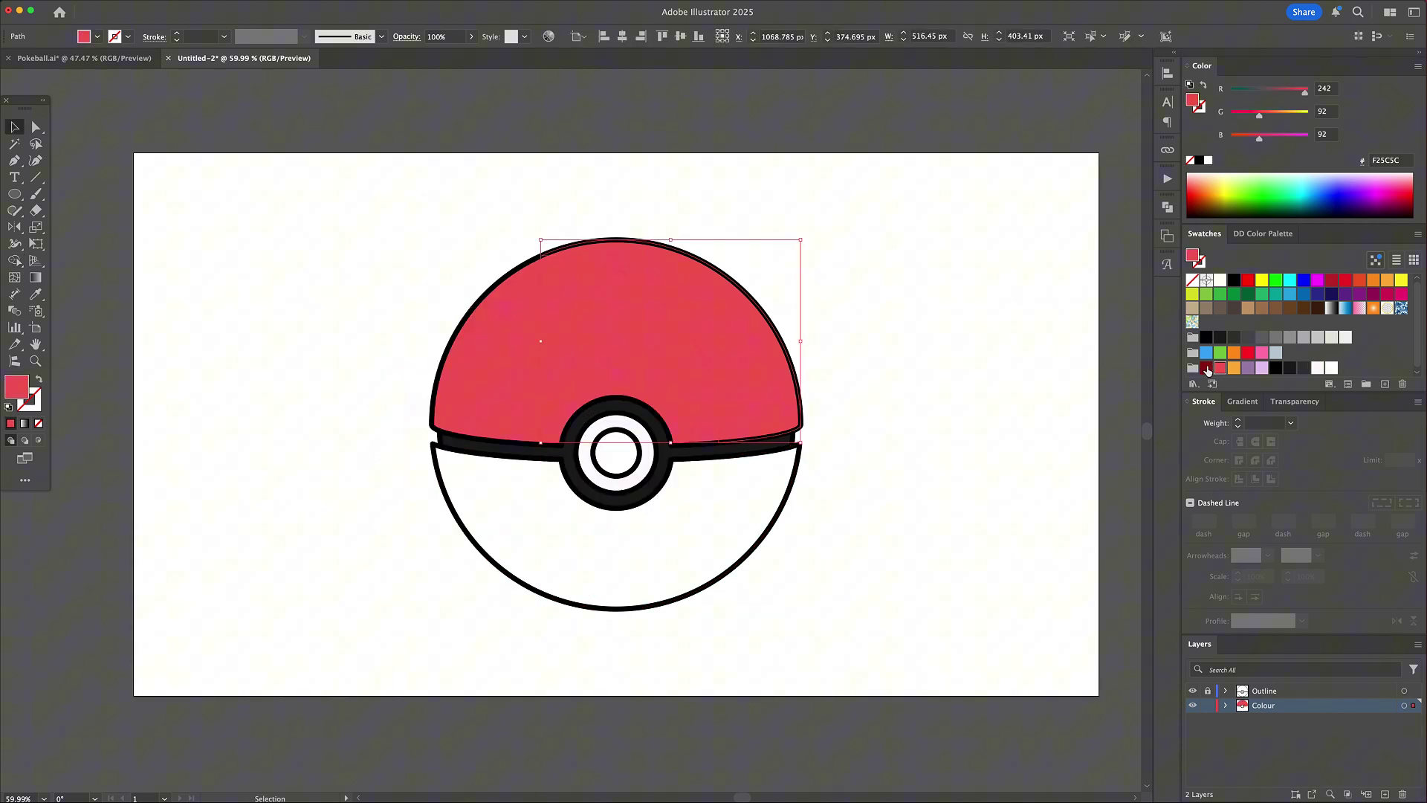
left_click(1206, 368)
left_click(776, 477)
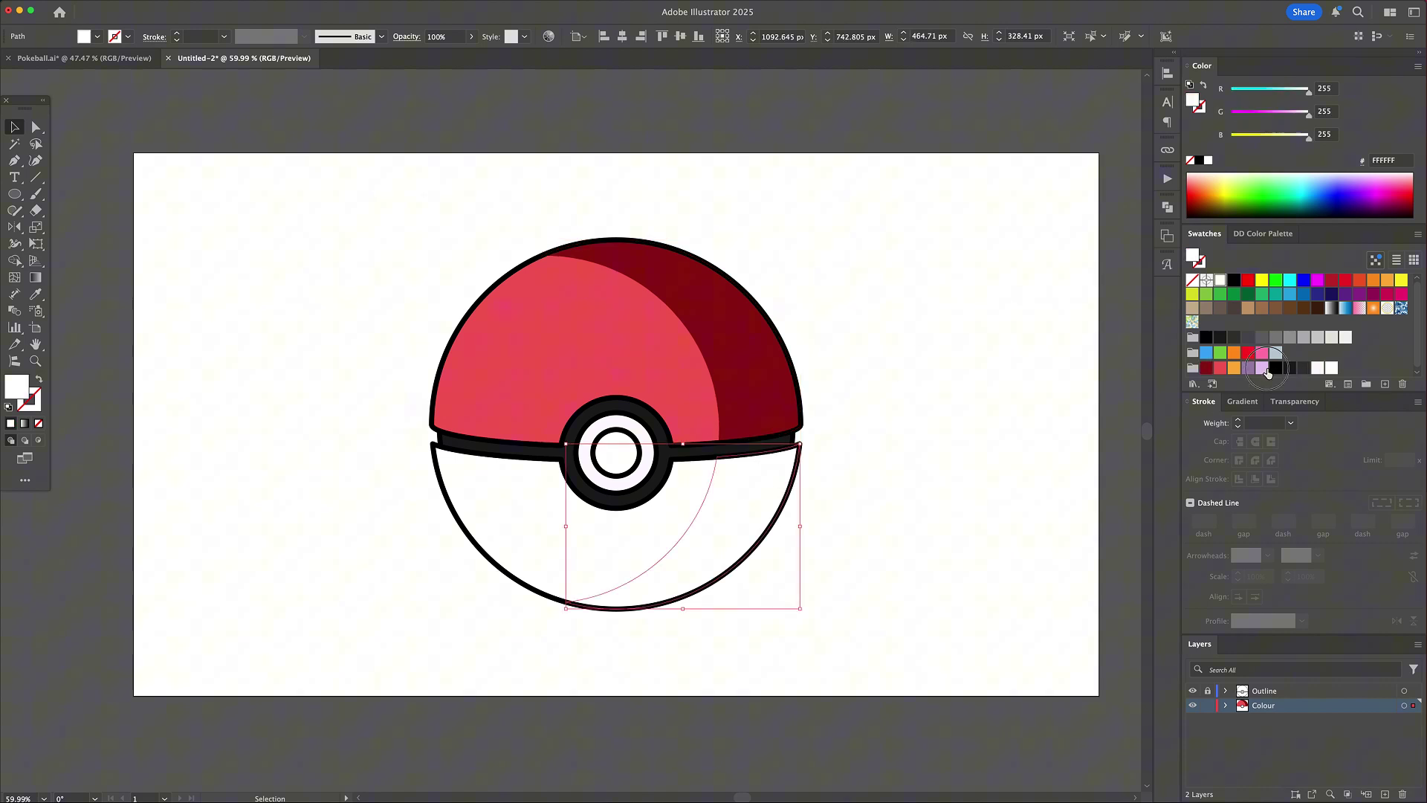
left_click(1265, 369)
left_click(988, 404)
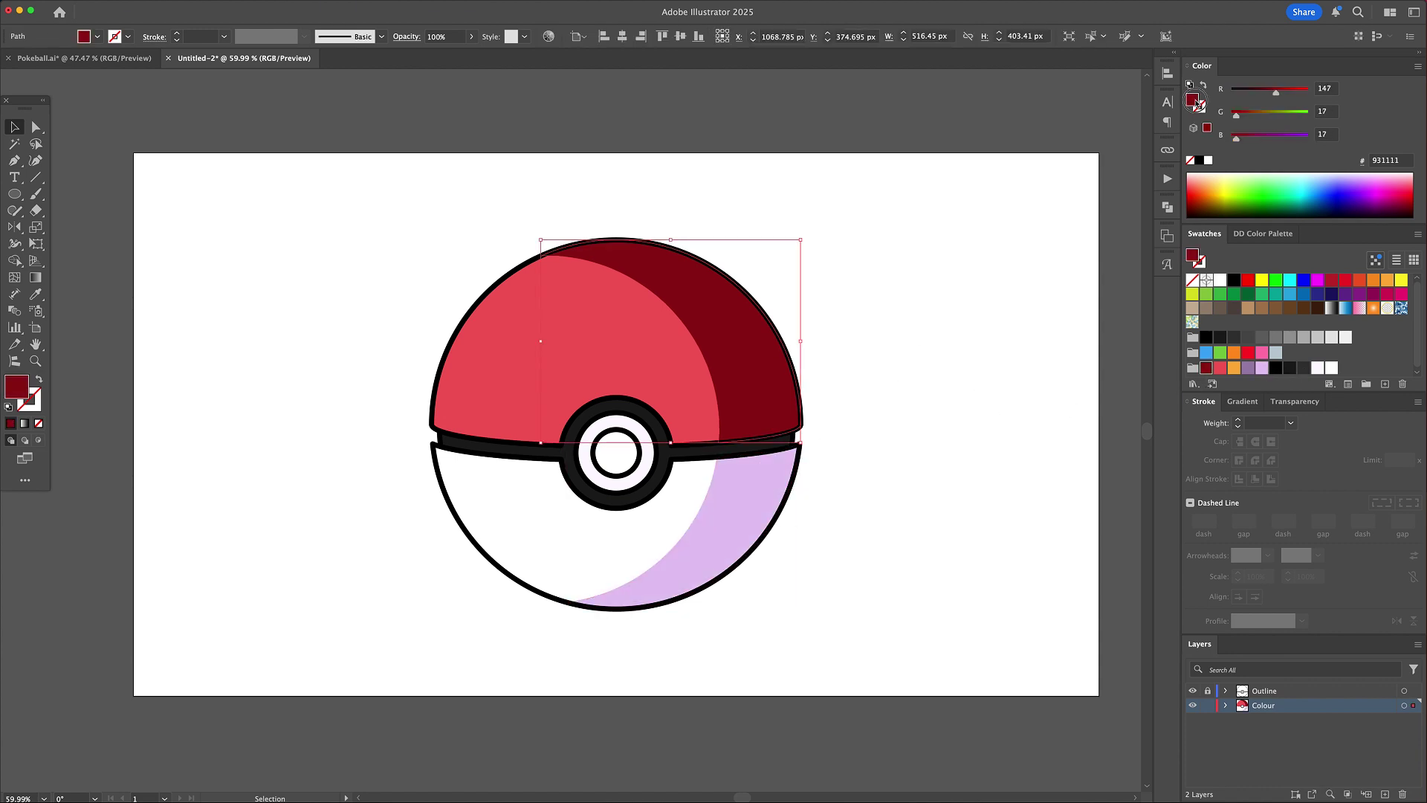
- Recolour the upper shadow crescent with the brighter red E02F2F
double_click(1194, 100)
left_click(1028, 369)
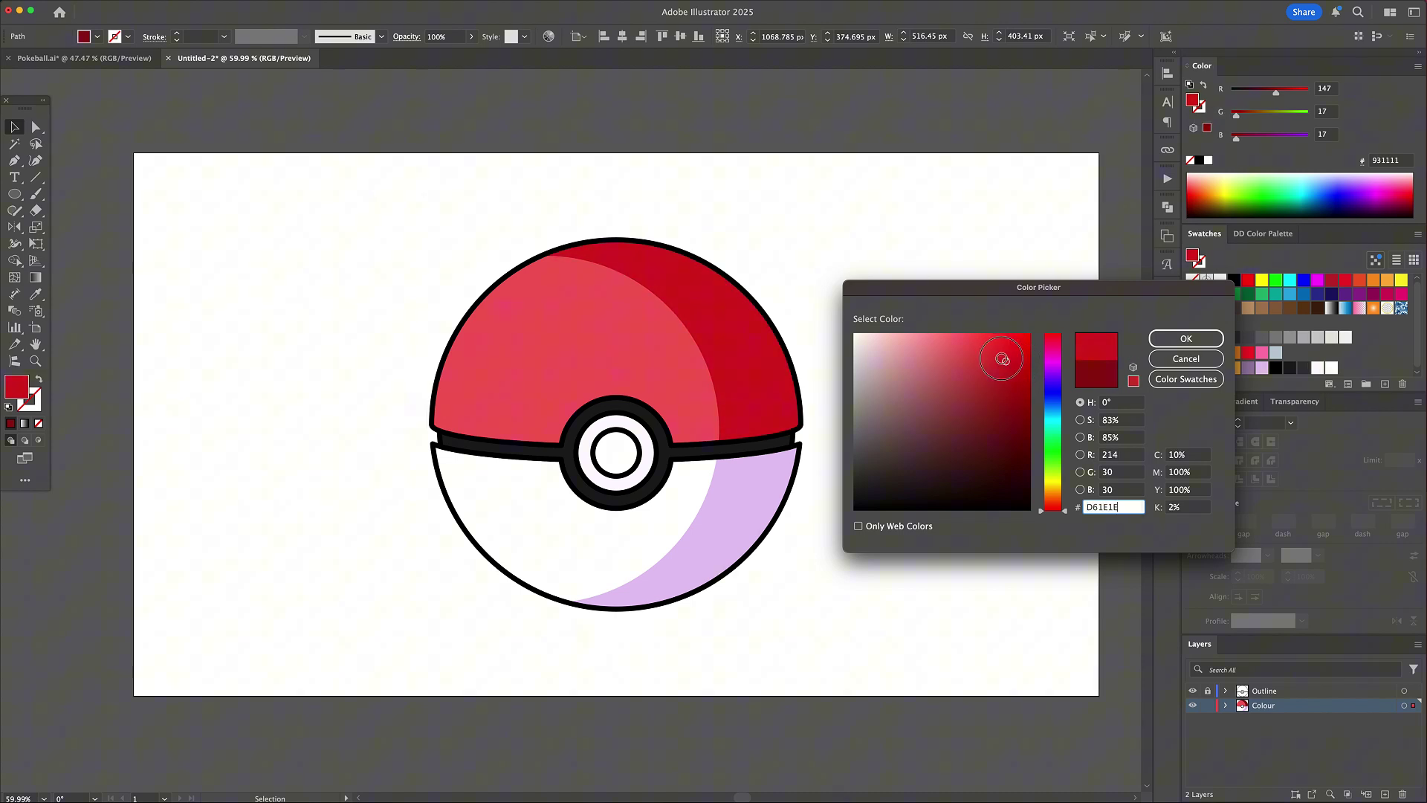
left_click_drag(1002, 360, 994, 353)
left_click(1189, 341)
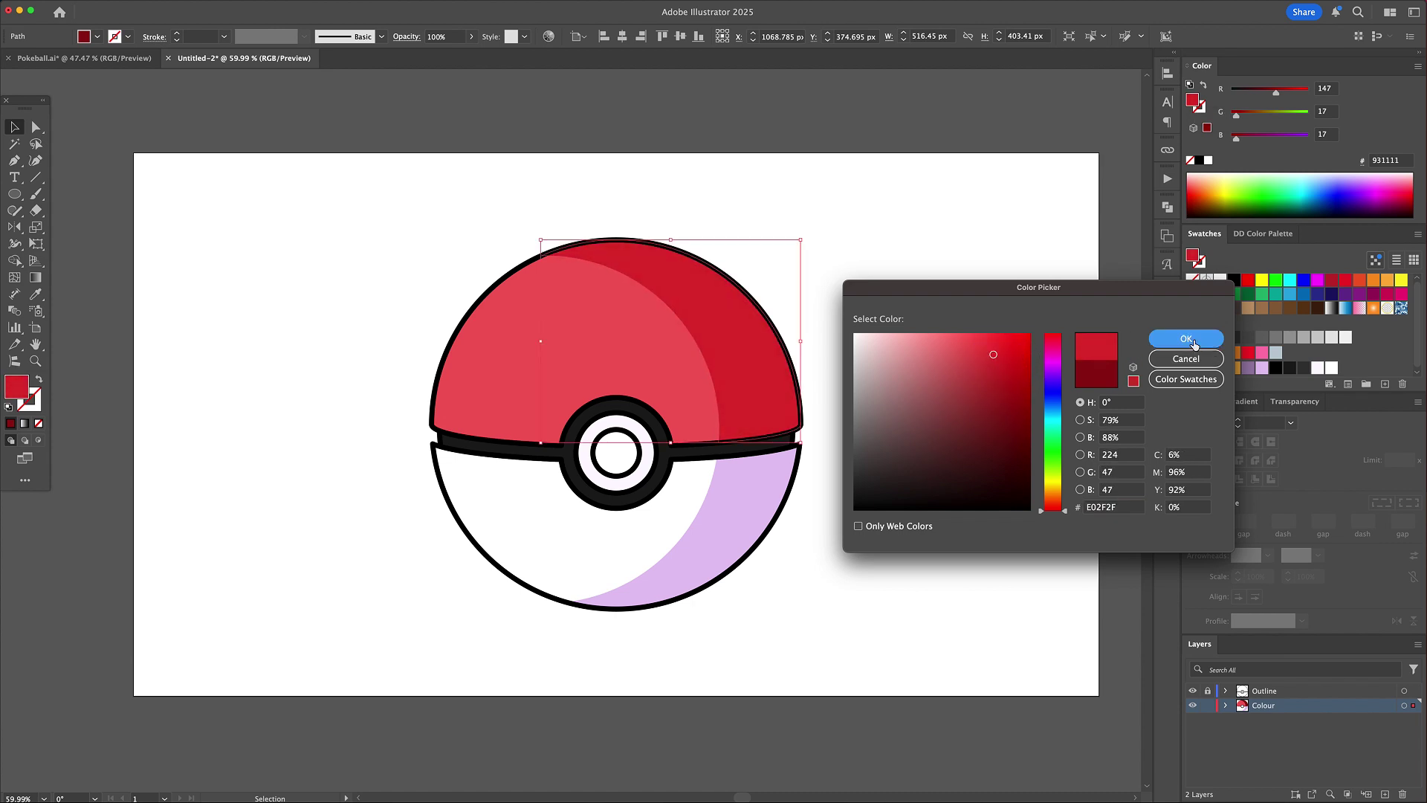
left_click(880, 389)
- Draw a white ellipse about 165 by 236 px on the red half and tilt it along the ball's upper-left edge
key("l")
left_click(1209, 160)
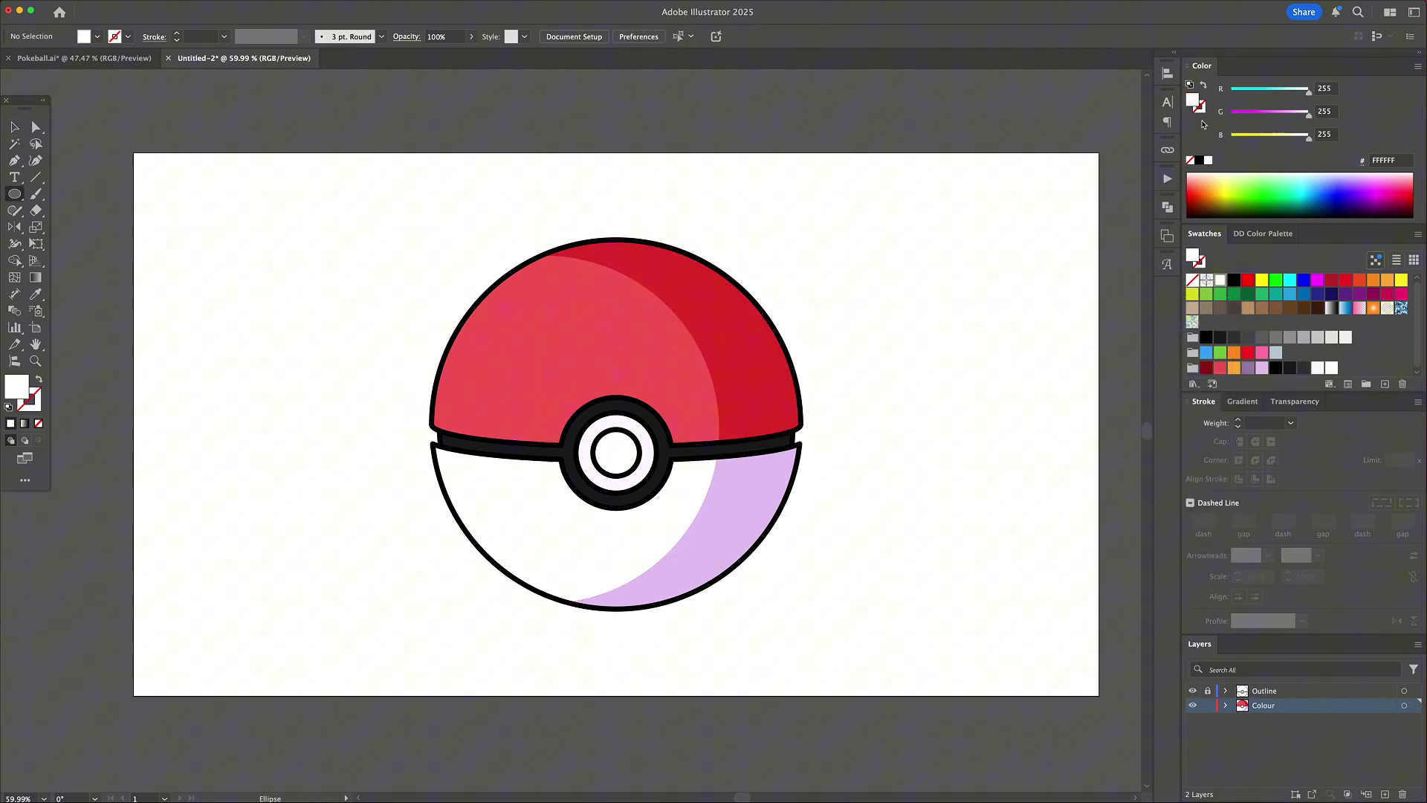
left_click_drag(518, 338, 588, 438)
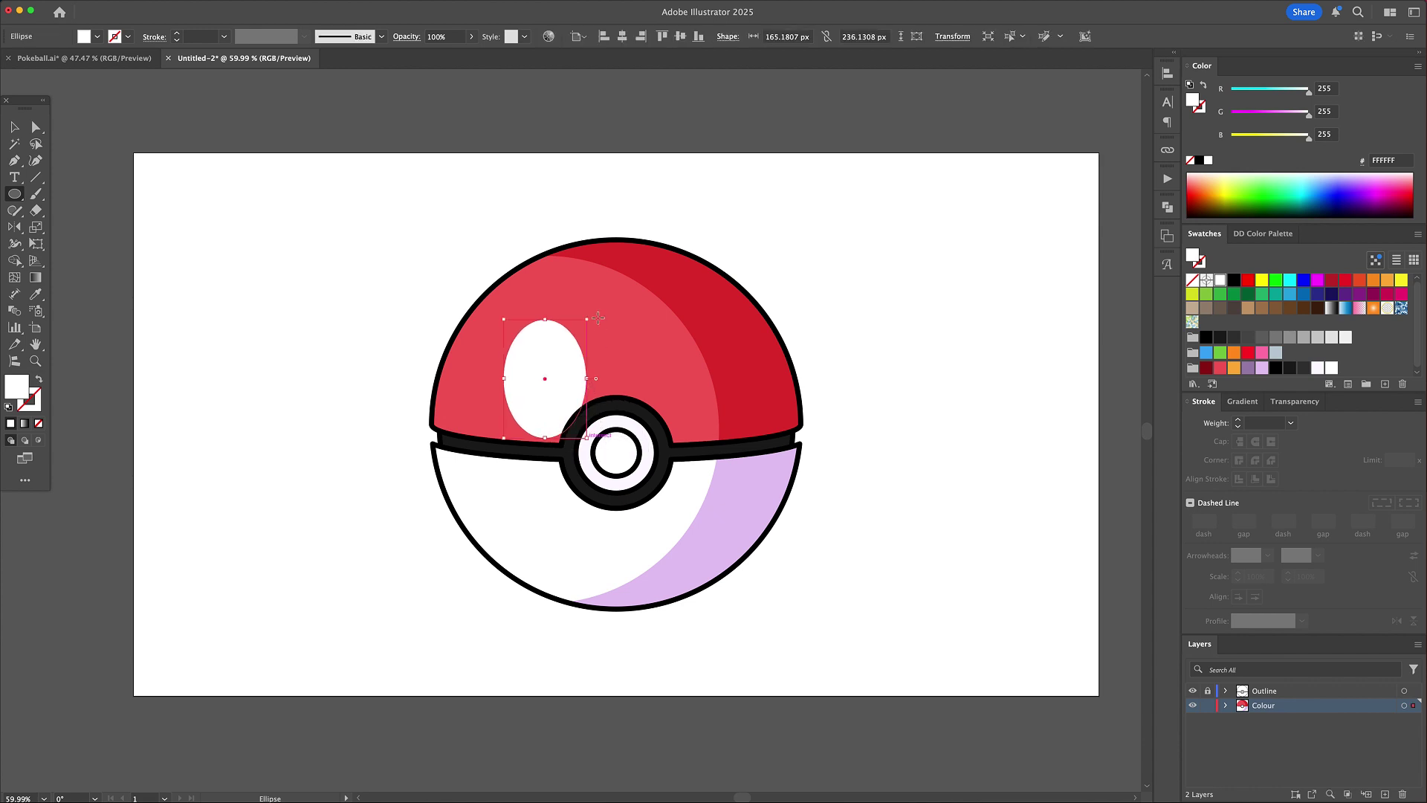
key("r")
left_click_drag(598, 312, 554, 324)
key("v")
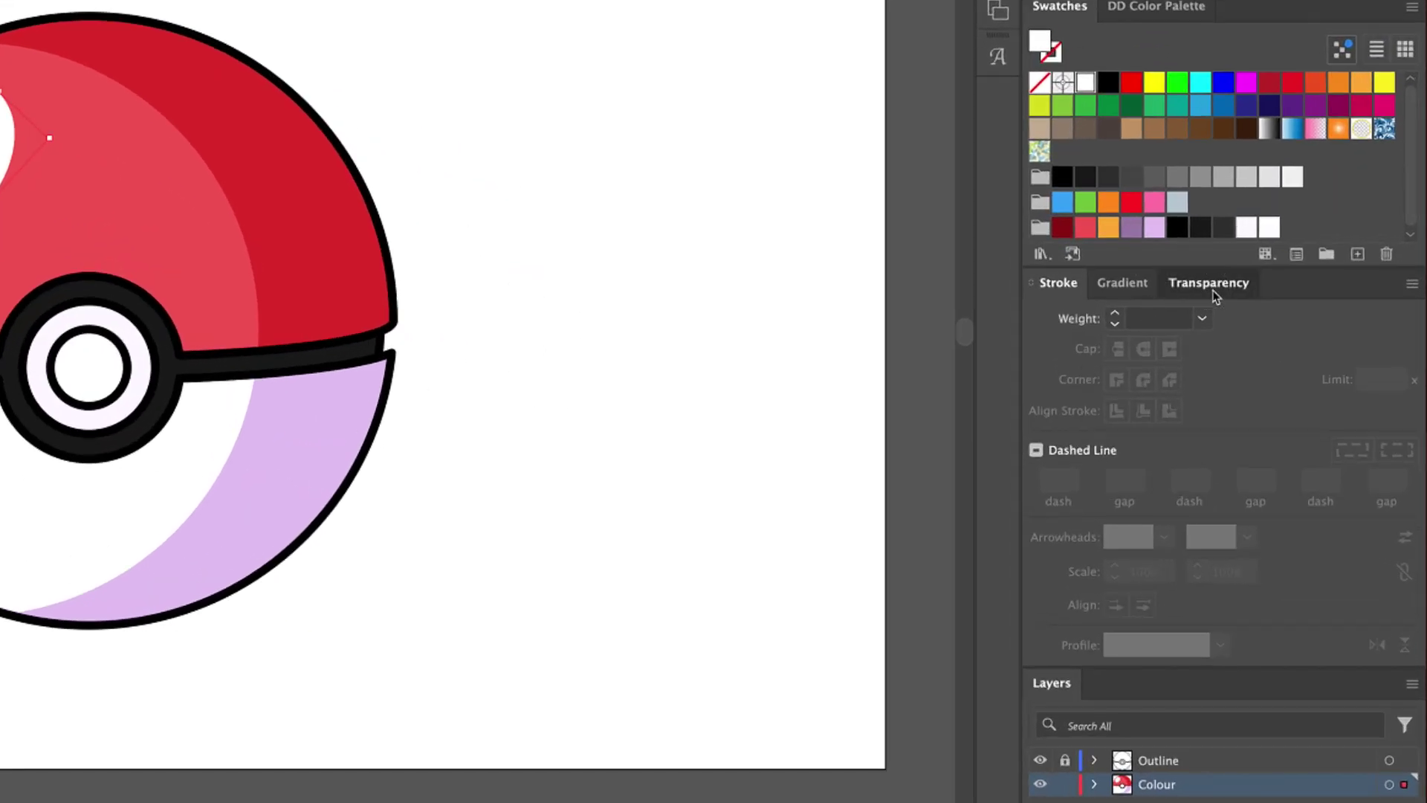
- Set the white highlight ellipse's opacity to 50%
left_click(1294, 402)
left_click(1222, 318)
type("50")
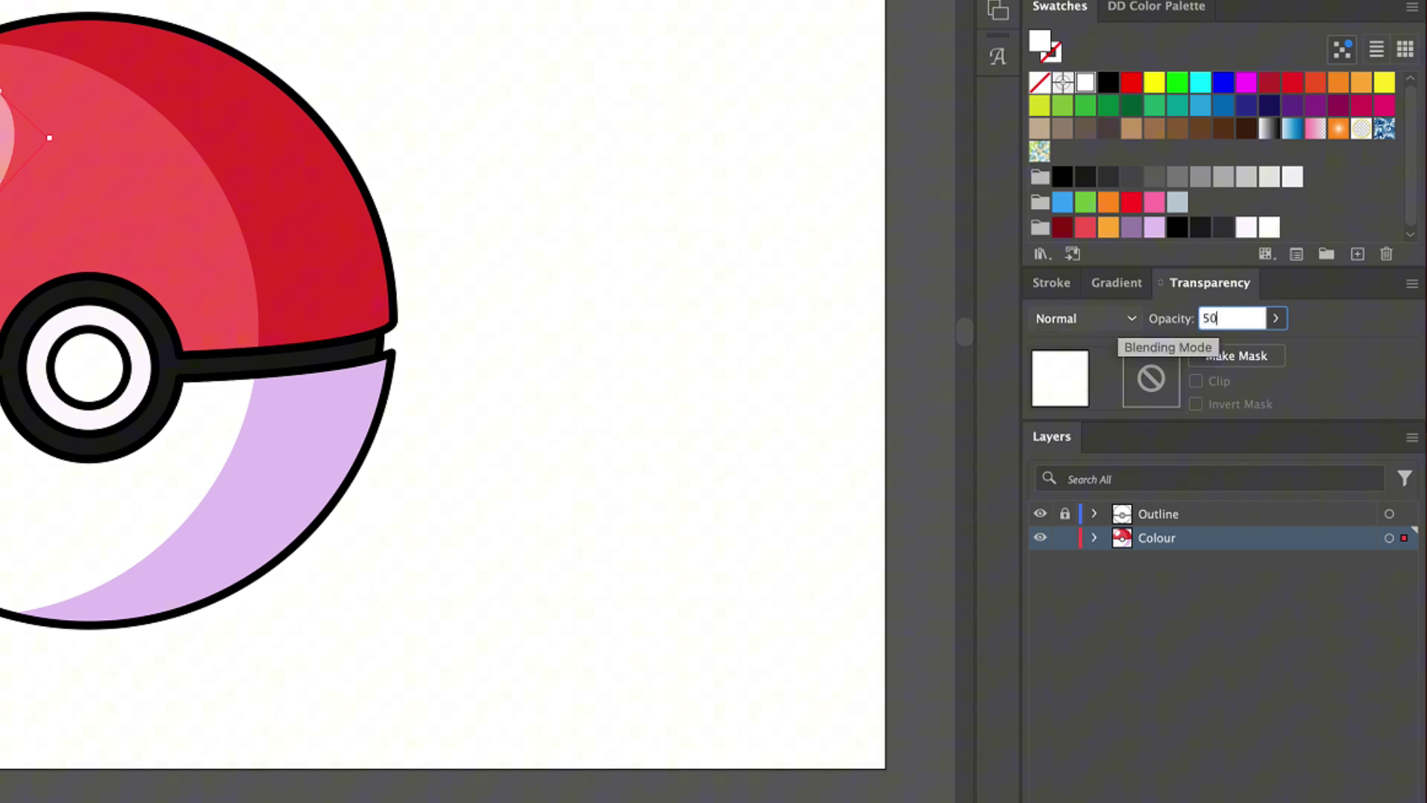
key("Return")
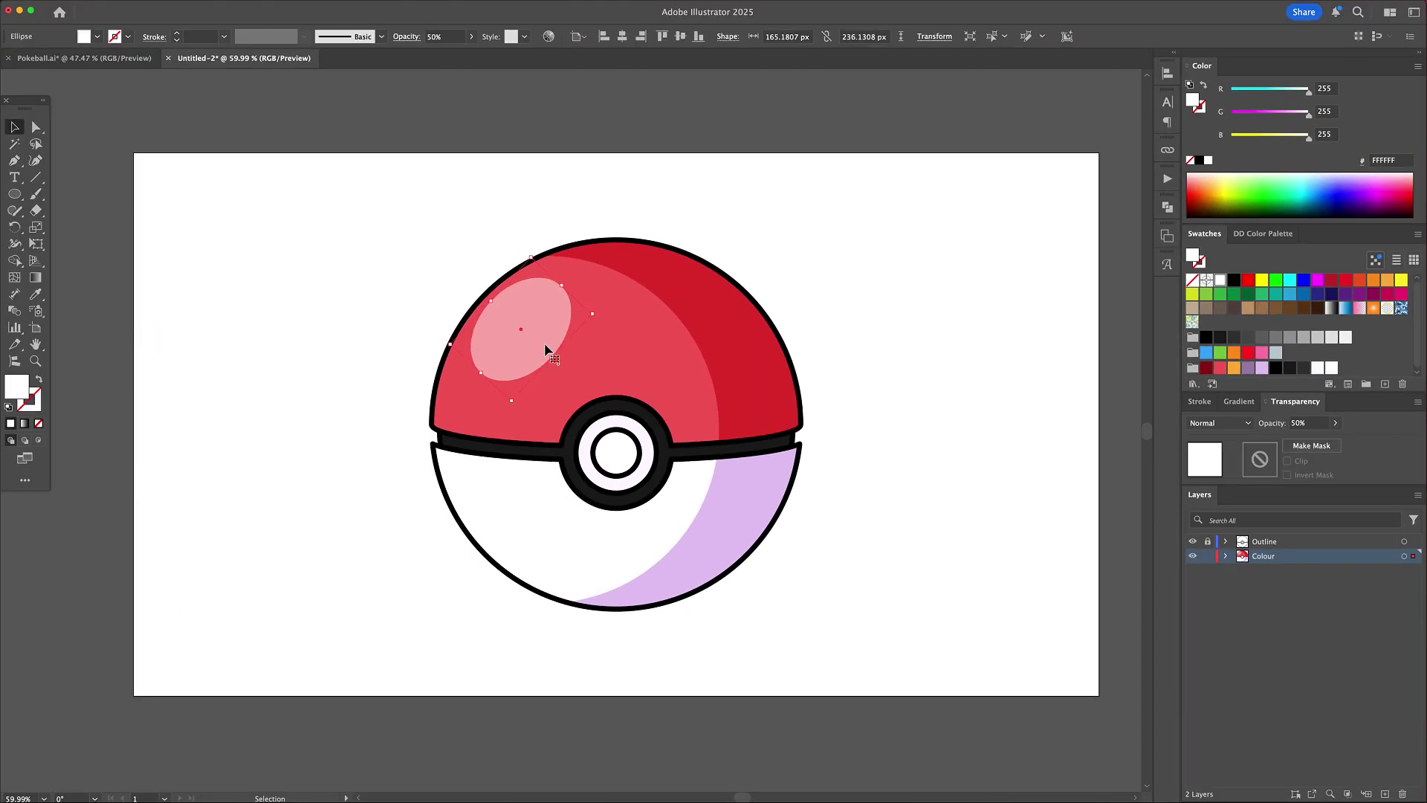
- Copy the highlight ellipse in front and scale the copy down to about 128 by 183 px inside the larger one
key("v")
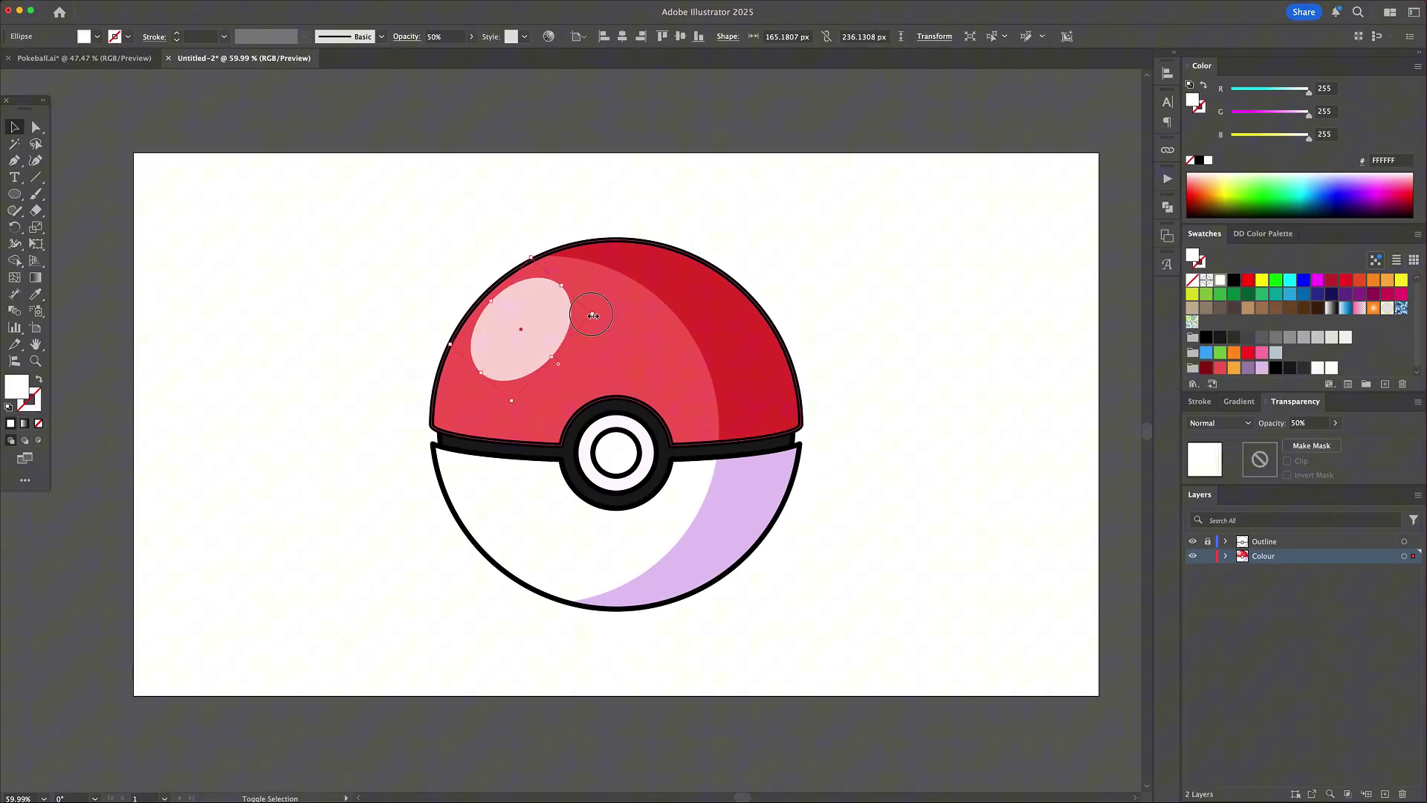
left_click_drag(593, 316, 519, 332)
left_click_drag(518, 332, 516, 334)
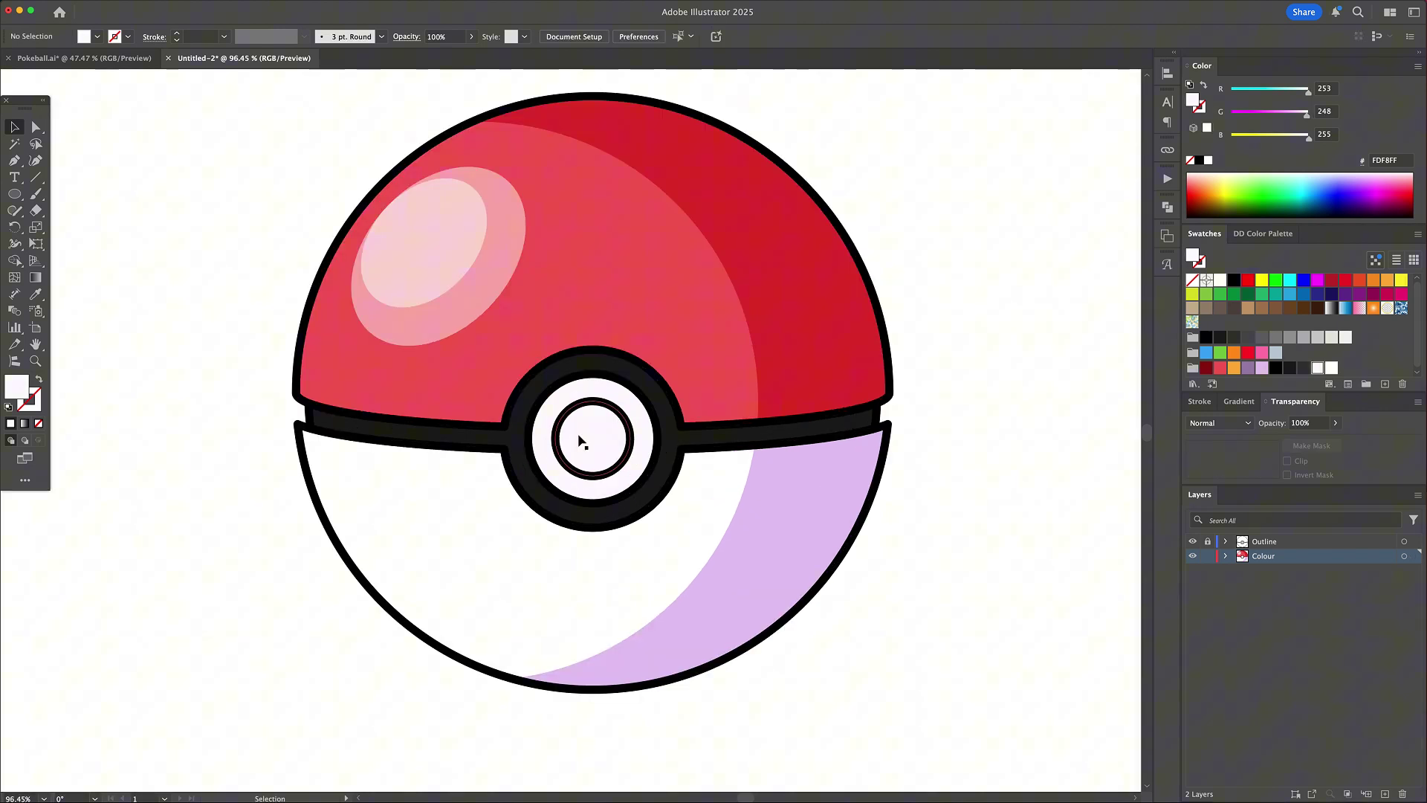
- Add light purple shading rings to the centre button's outer ring and inner circle, sampling the colour from the lower shadow crescent
left_click(579, 443)
left_click_drag(653, 499, 643, 388)
key("i")
left_click(964, 471)
key("v")
key("super+z")
left_click(620, 431)
key("i")
left_click(810, 493)
key("v")
left_click(622, 439)
left_click(1003, 522)
left_click(587, 440)
left_click(943, 539)
- Draw a flat black ellipse about 649 px wide at the ball's base, send it to the back and stretch it taller
key("z")
left_click_drag(943, 538, 868, 537)
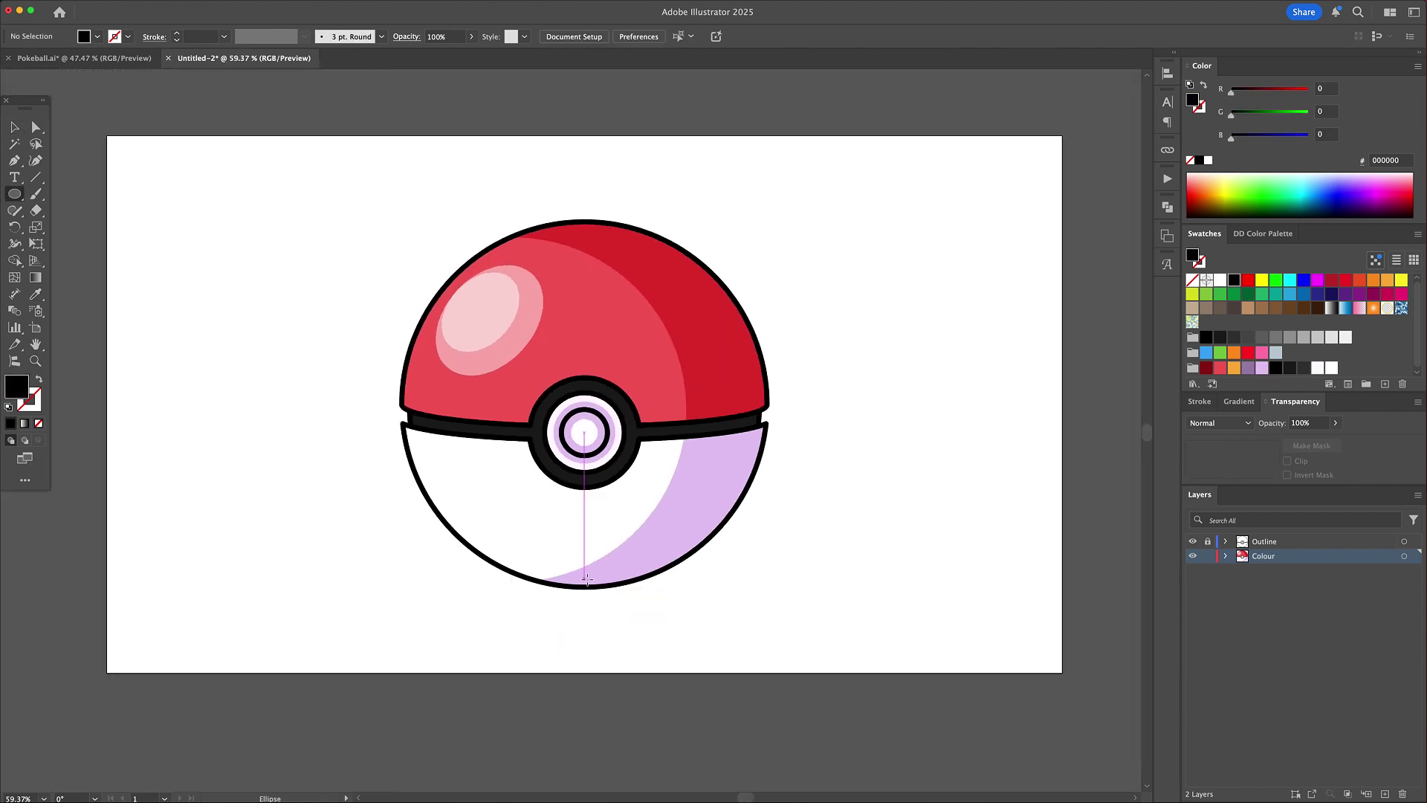
mouse_move(586, 579)
left_mouse_down()
mouse_move(755, 589)
mouse_move(746, 604)
left_mouse_up()
key("v")
right_click(694, 580)
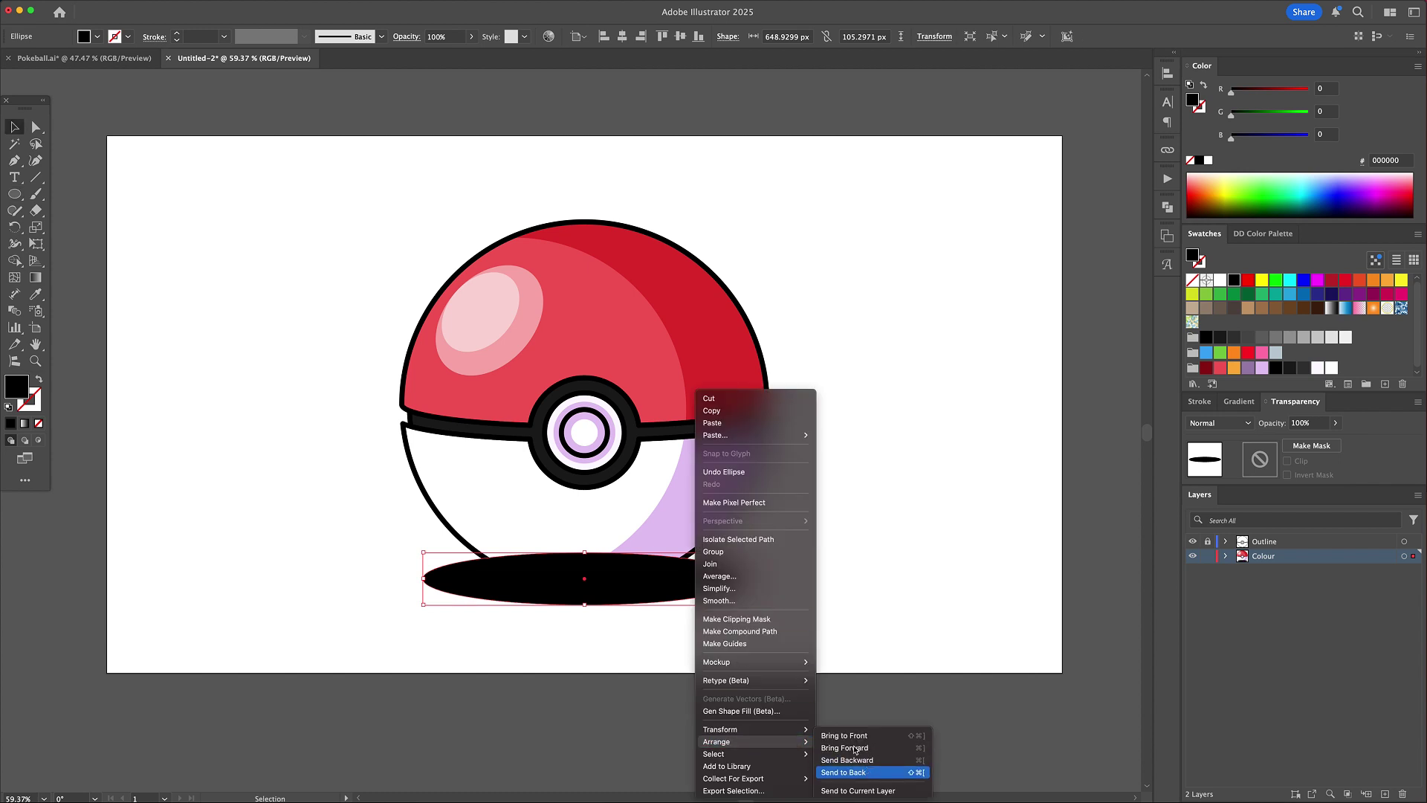
left_click(862, 776)
left_click(747, 614)
left_click(587, 604)
left_click_drag(585, 604, 617, 616)
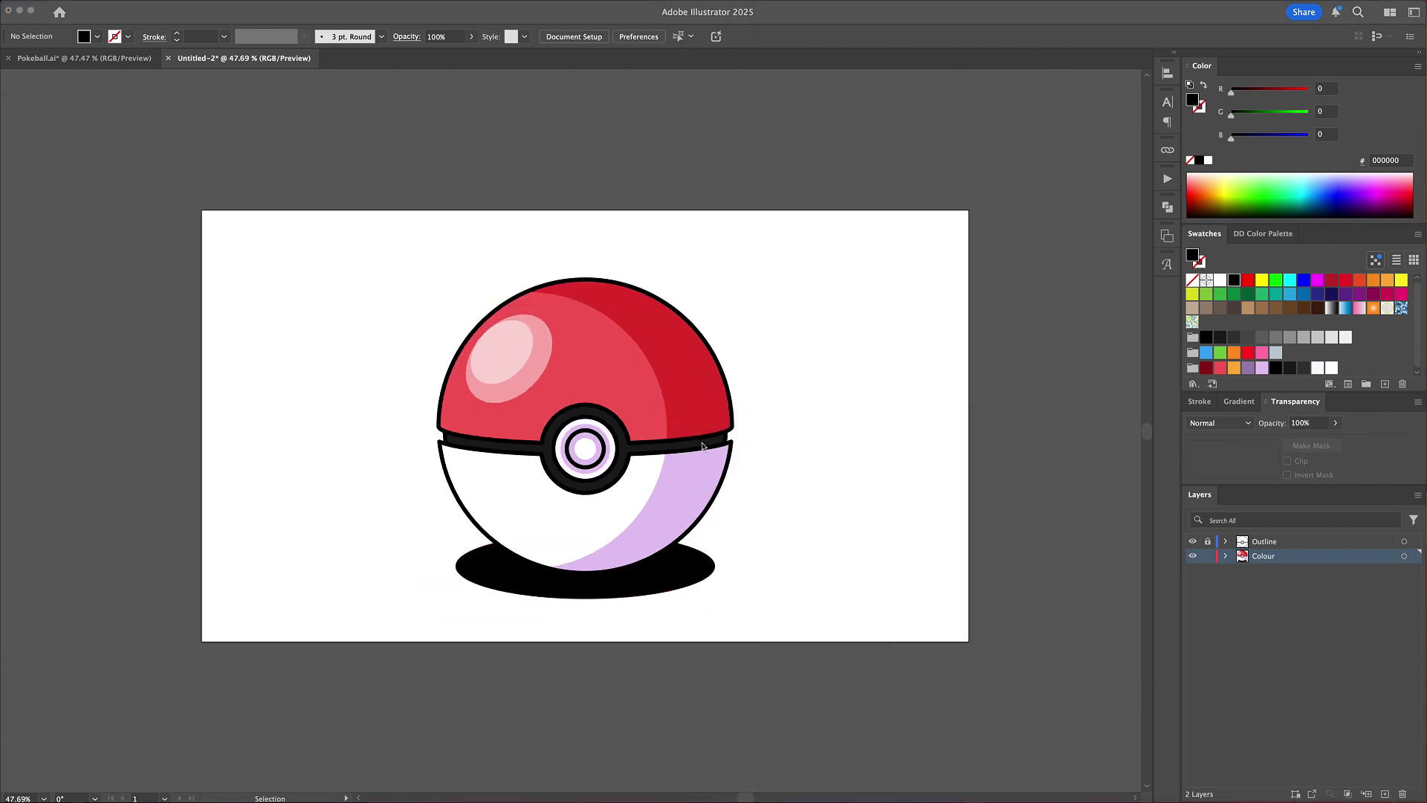
- Unlock the Outline layer and duplicate the artboard with its artwork directly below the original
left_click(702, 446)
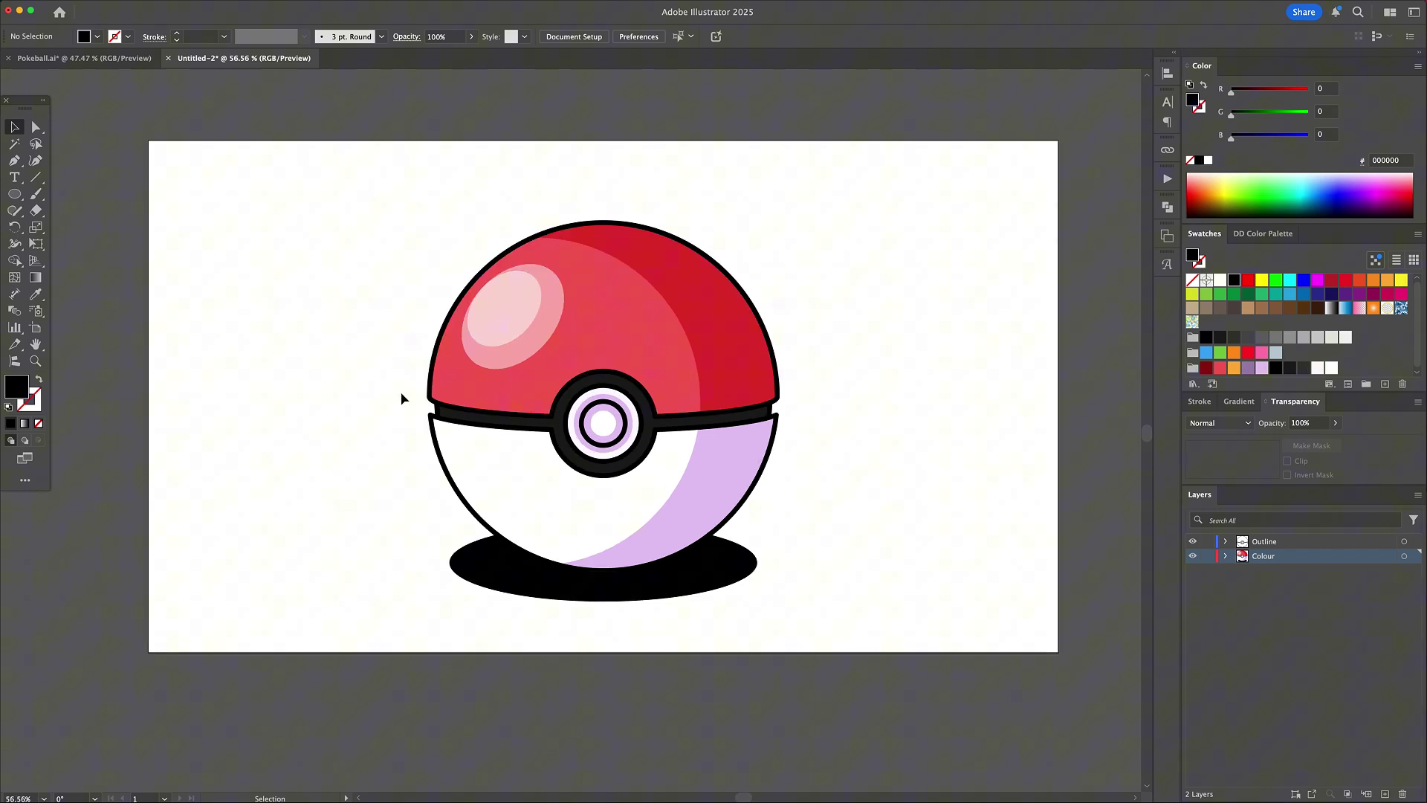
key("z")
left_click_drag(600, 352, 580, 263)
key("space")
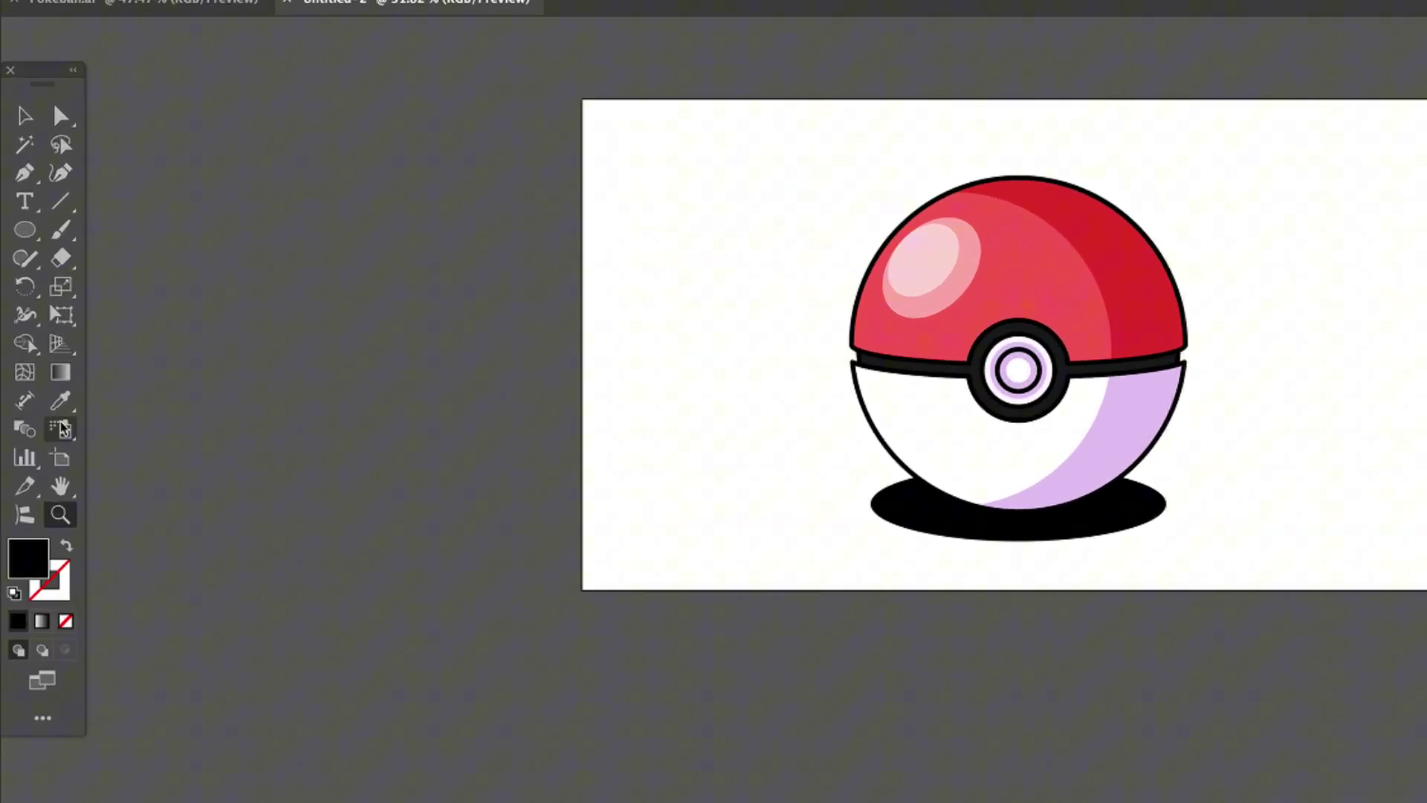
left_click(37, 330)
left_click_drag(739, 332, 779, 802)
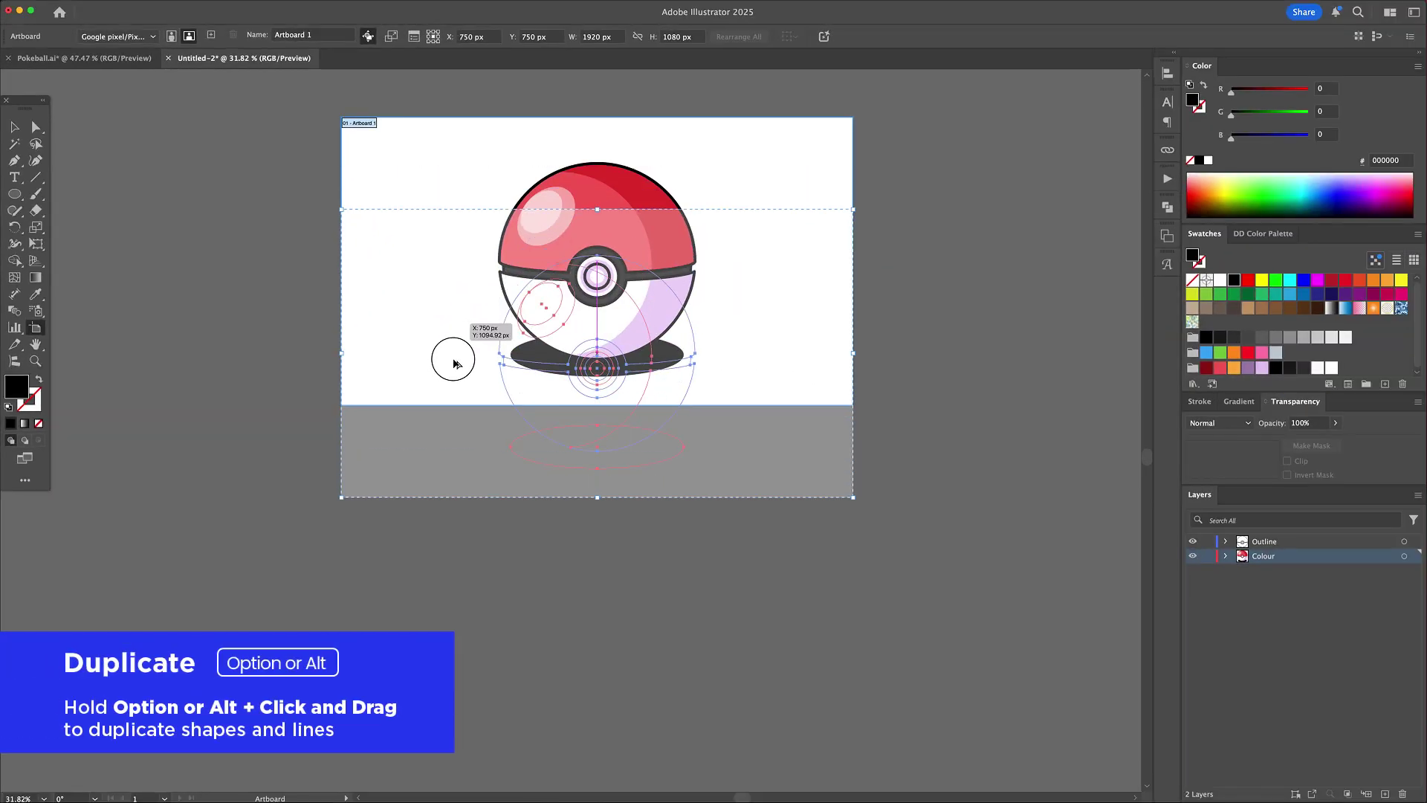
left_click_drag(457, 539, 458, 539)
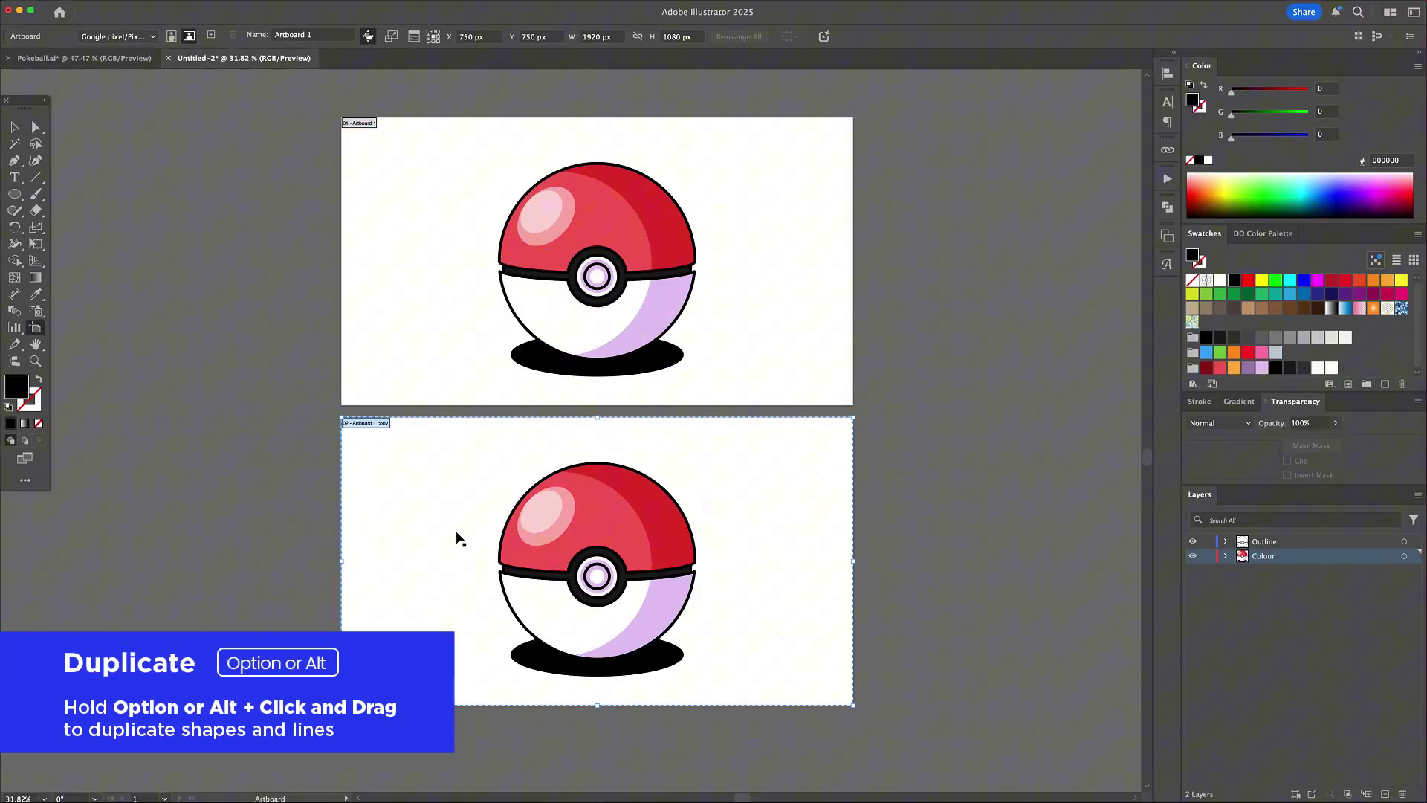
key("v")
- Delete both shadow crescents and the button's purple shading from the copied ball on the second artboard
scroll(591, 544, "up", 3)
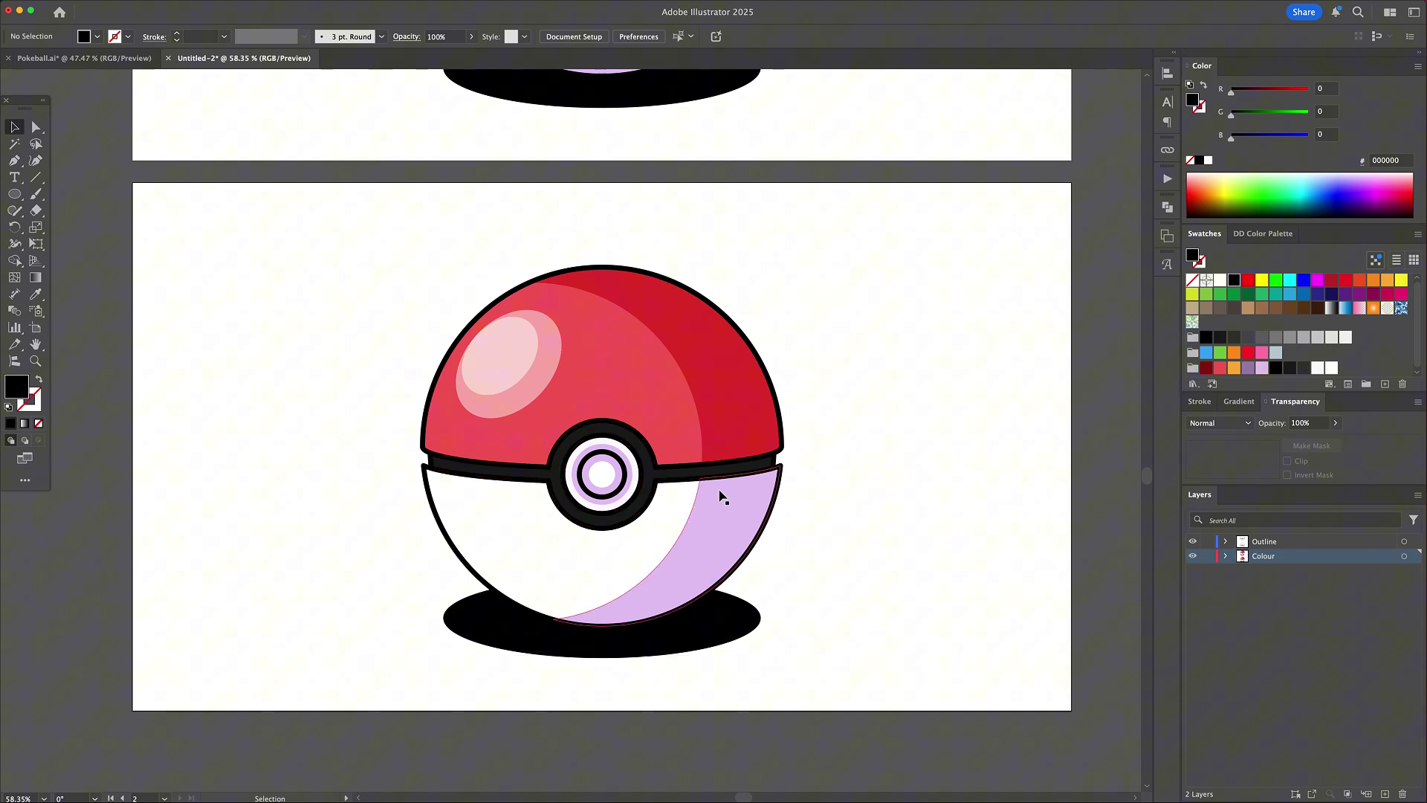
left_click(726, 416)
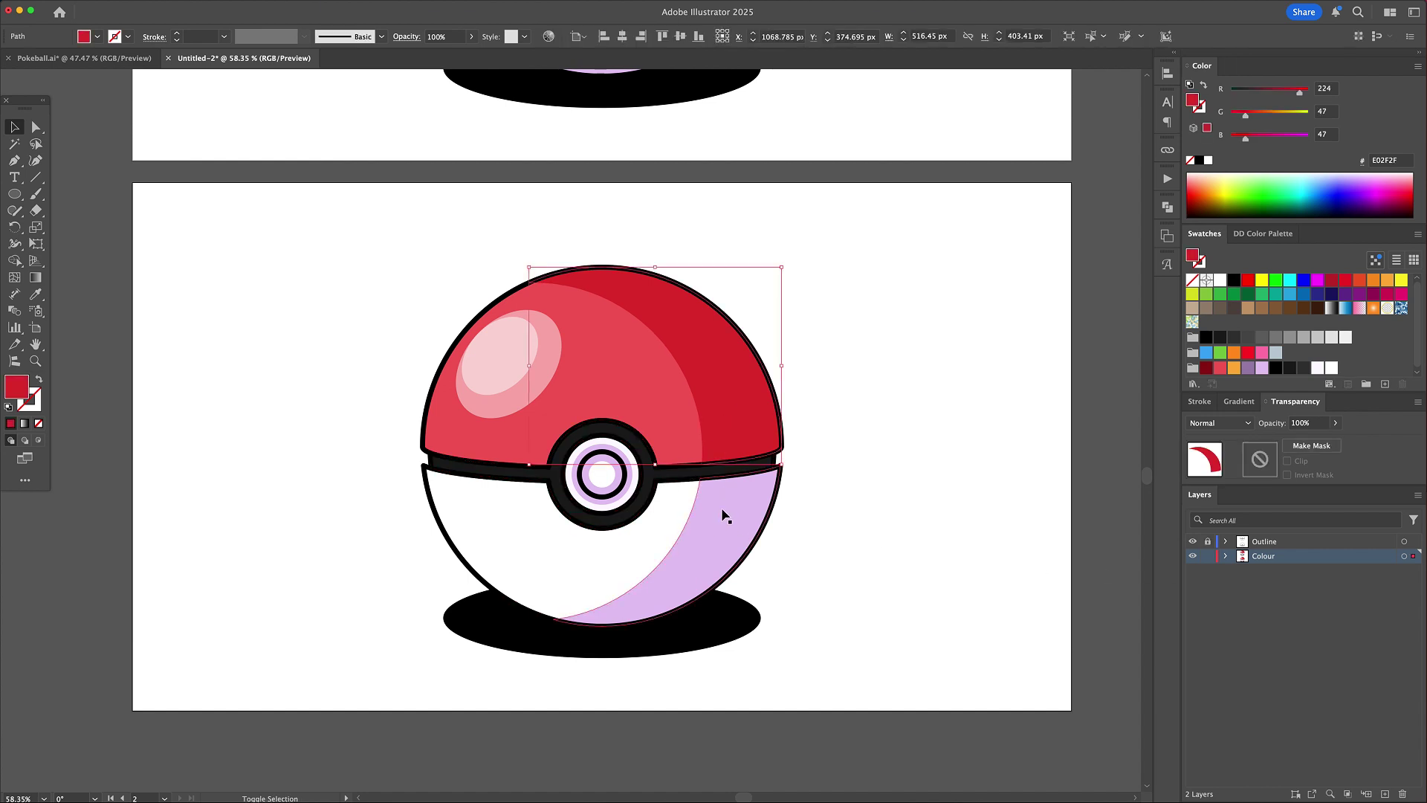
key("Delete")
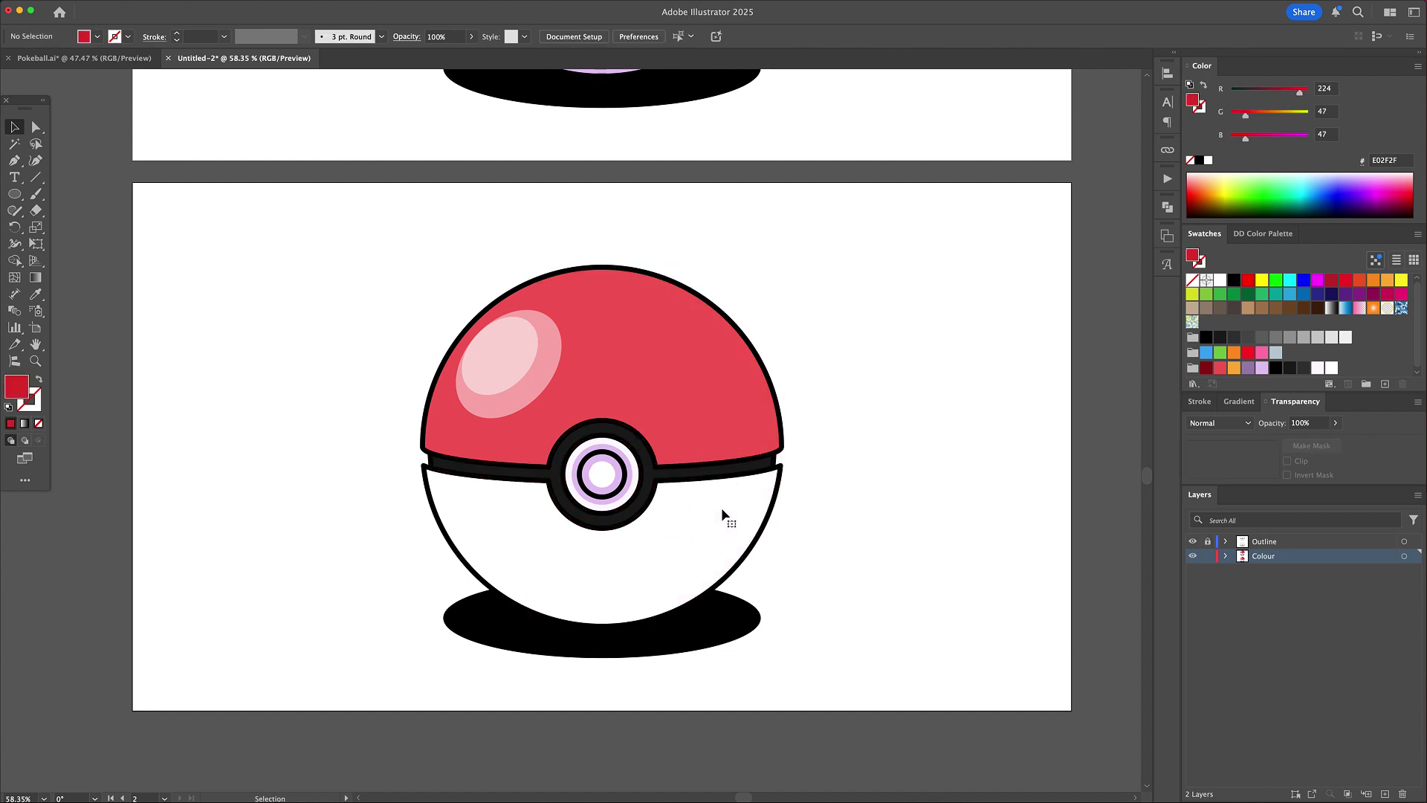
left_click(625, 503)
key("Delete")
- Apply a 10-pixel Gaussian Blur to both highlight ellipses and set the smaller one's opacity to 69%
scroll(608, 493, "up", 2)
left_click(488, 377)
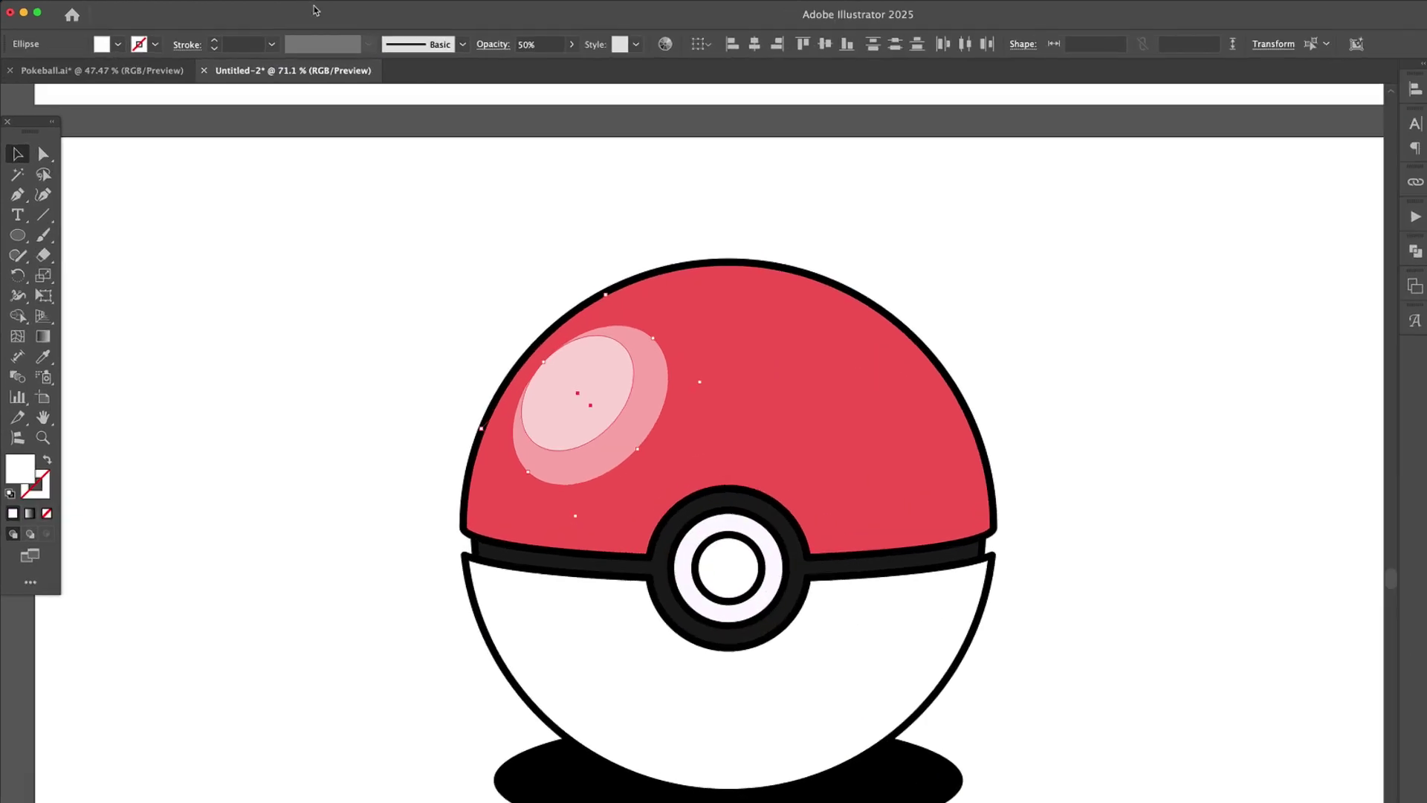
mouse_move(254, 5)
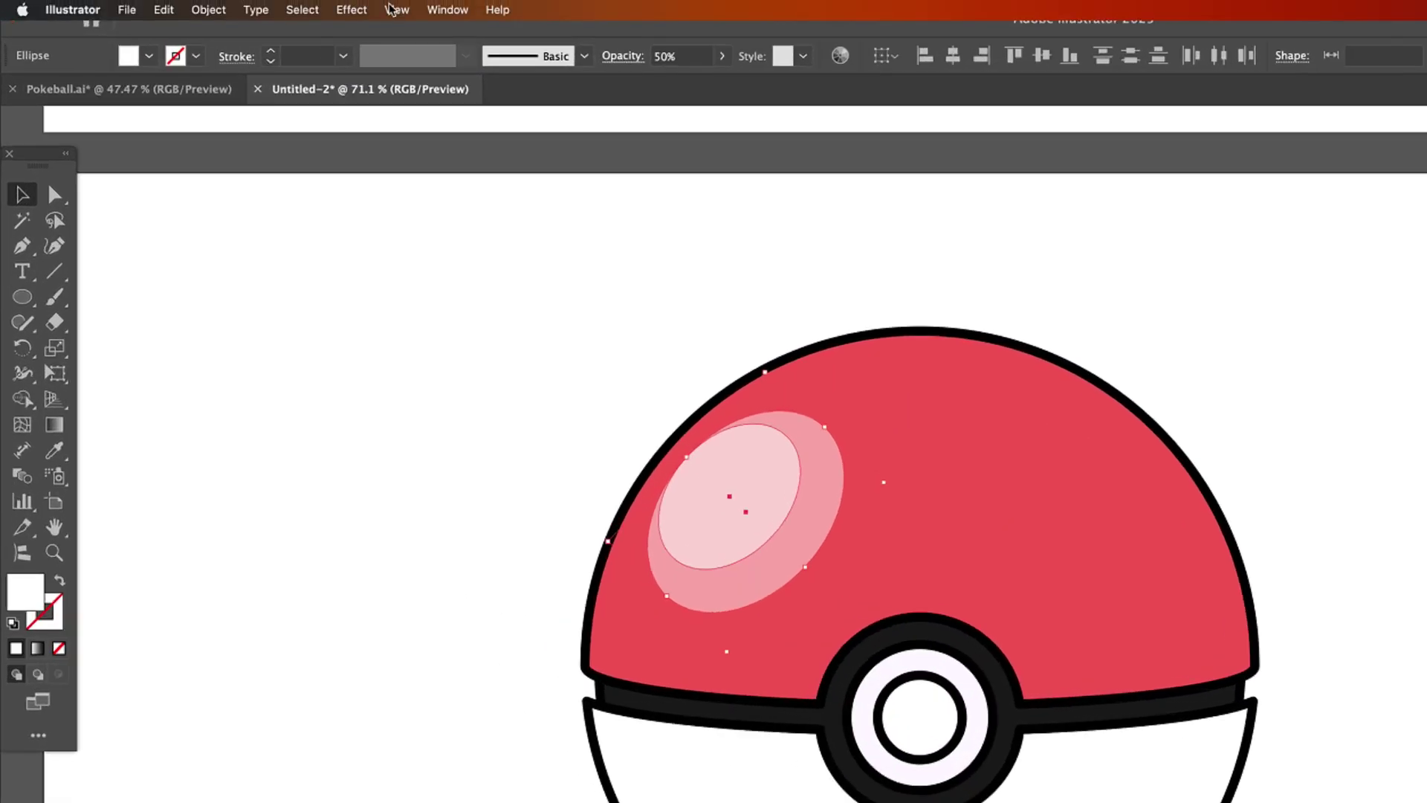
left_click(355, 10)
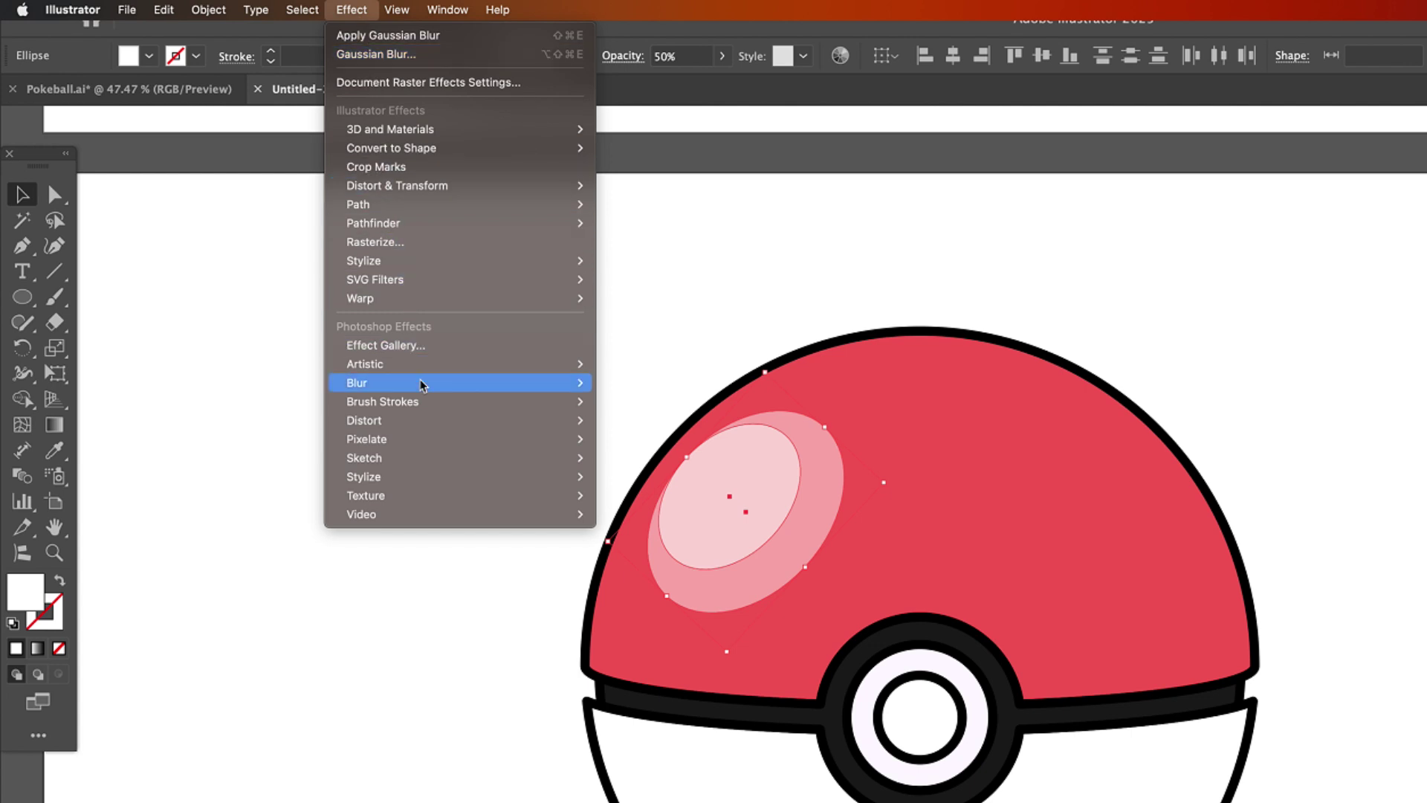
mouse_move(423, 385)
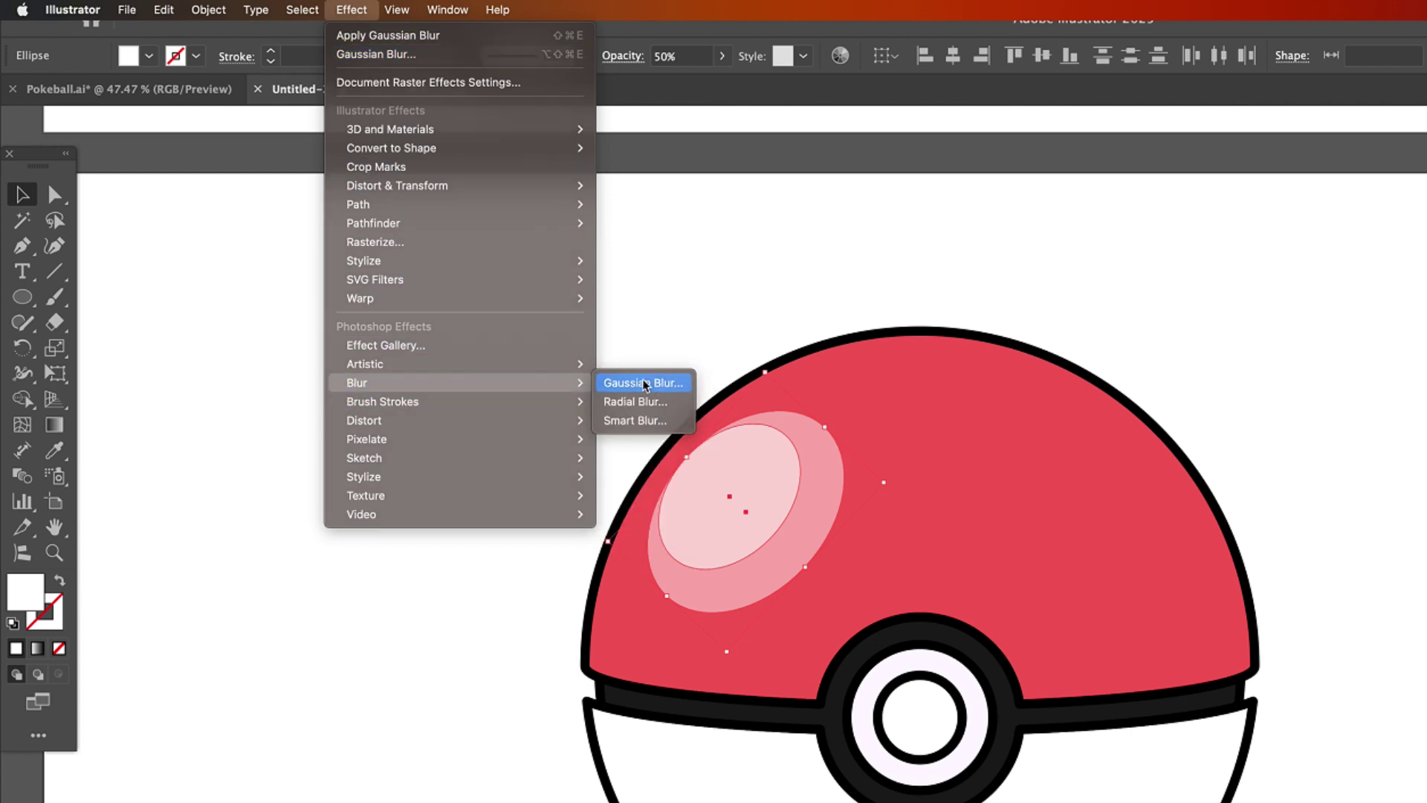
left_click(649, 385)
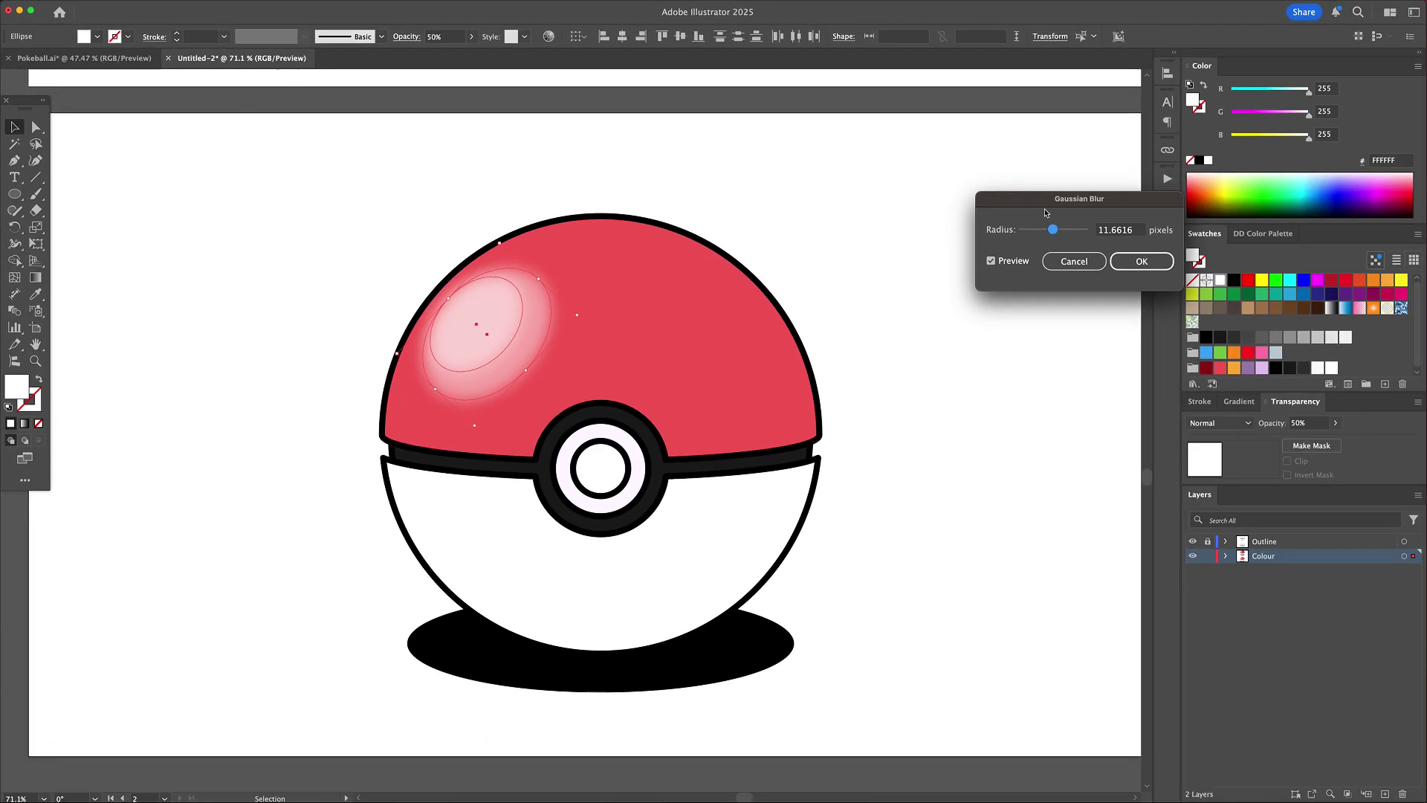
left_click_drag(1045, 214, 846, 194)
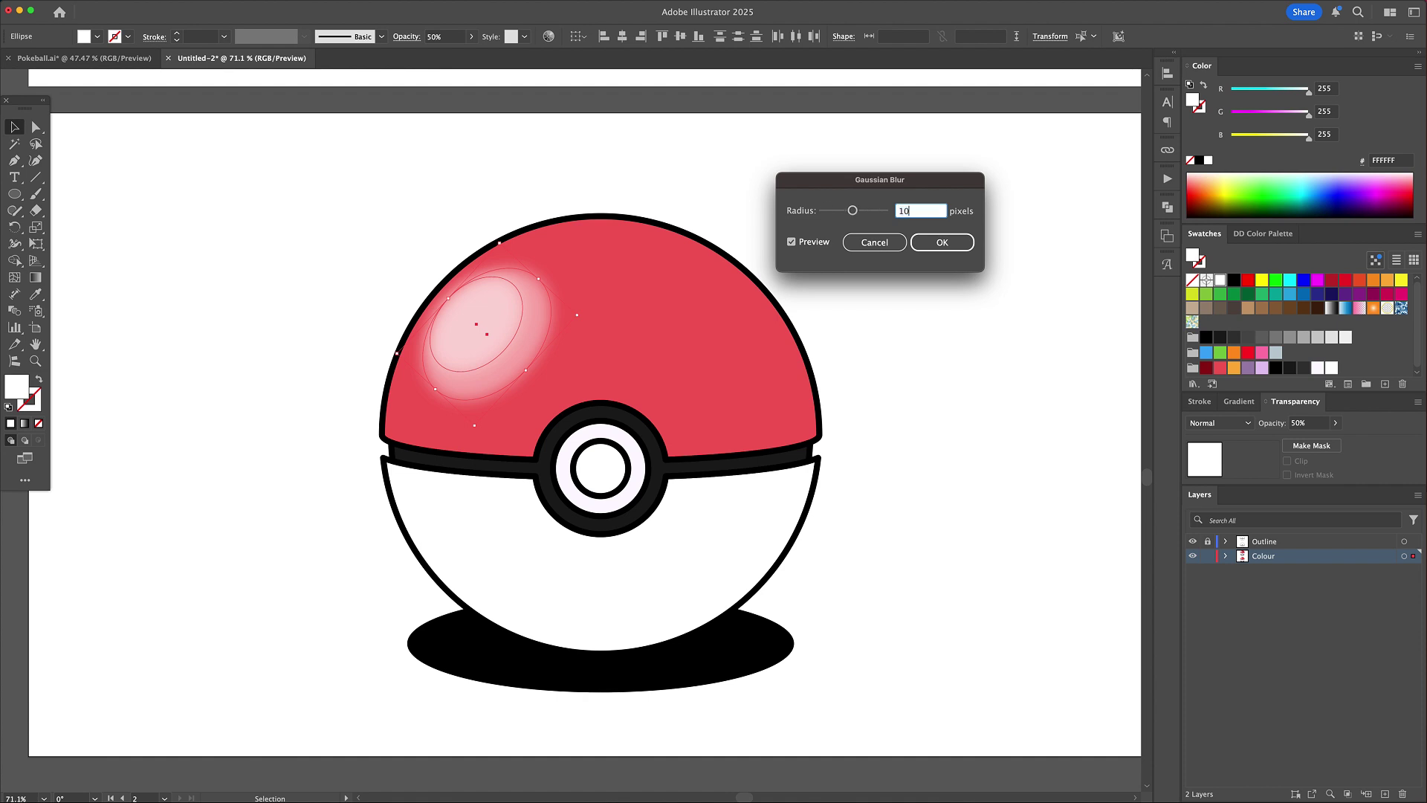
left_click(957, 245)
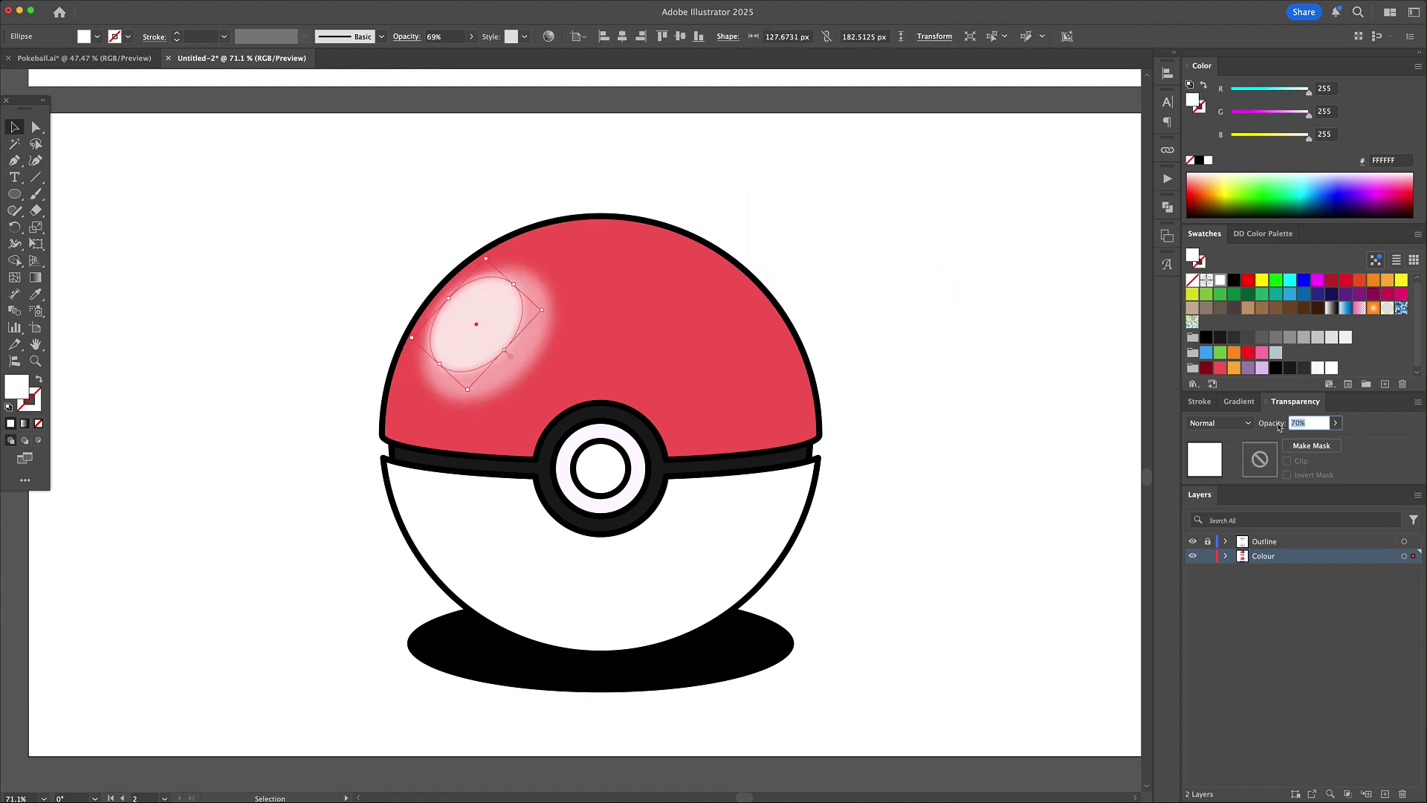
left_click(1039, 394)
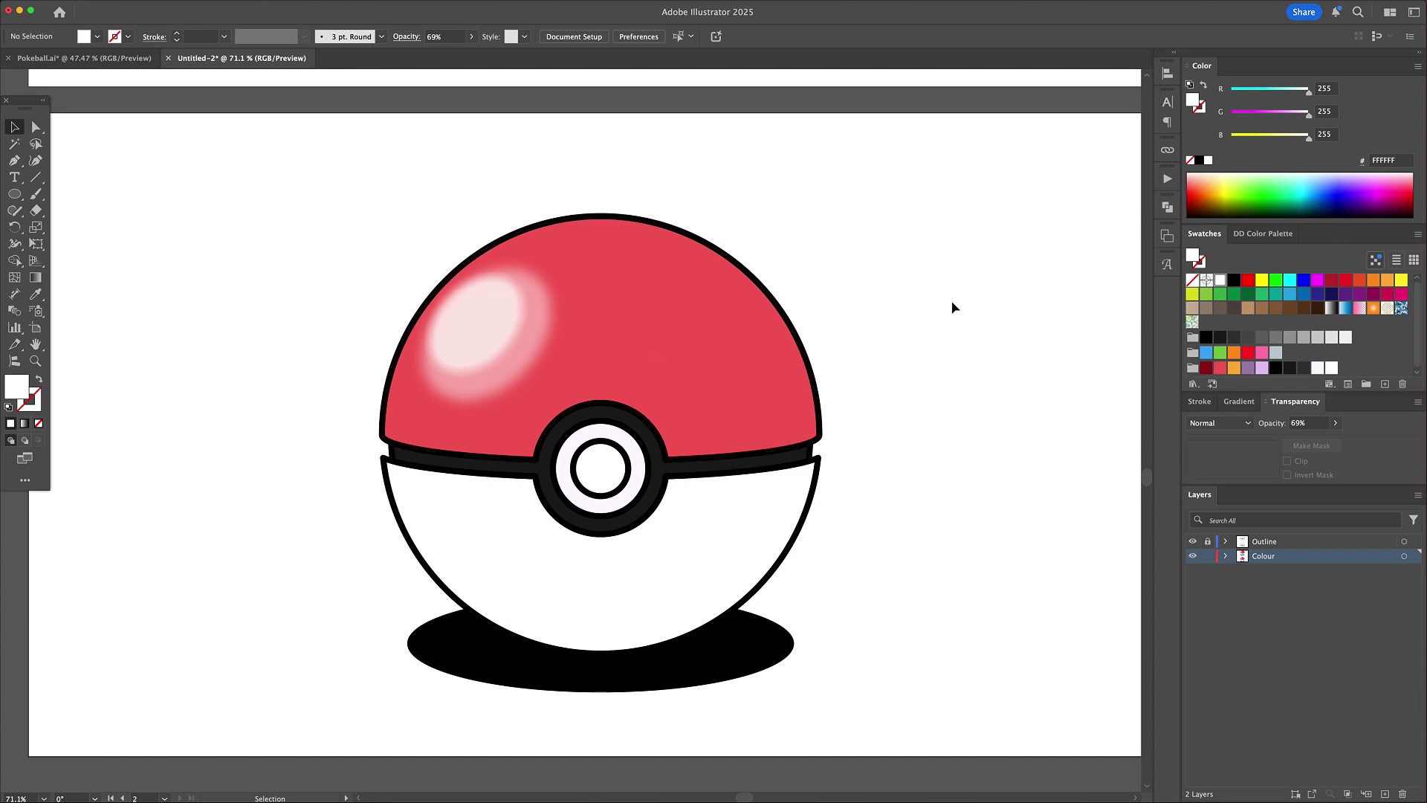
- Give the copied ball's red upper half a radial gradient fill
left_click(625, 290)
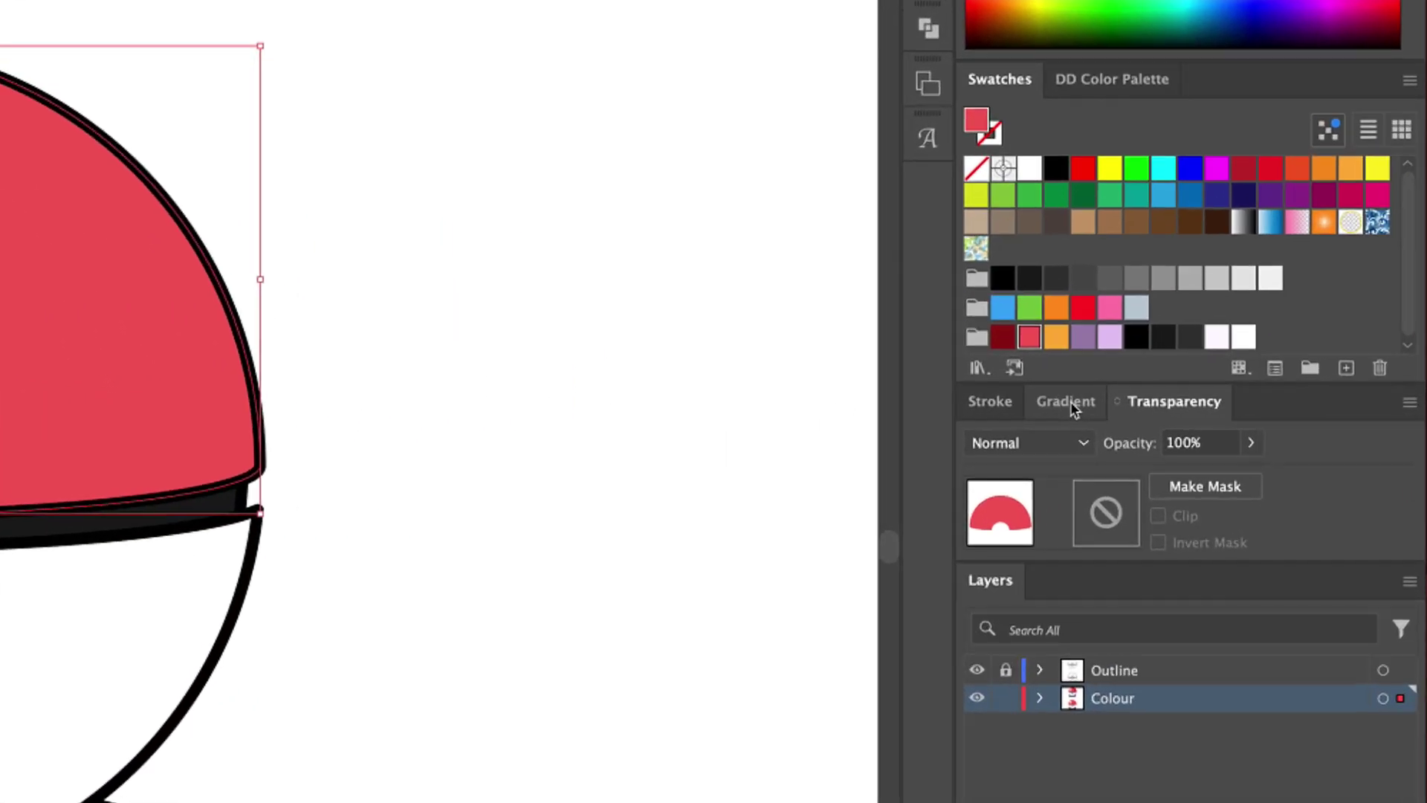
left_click(1239, 401)
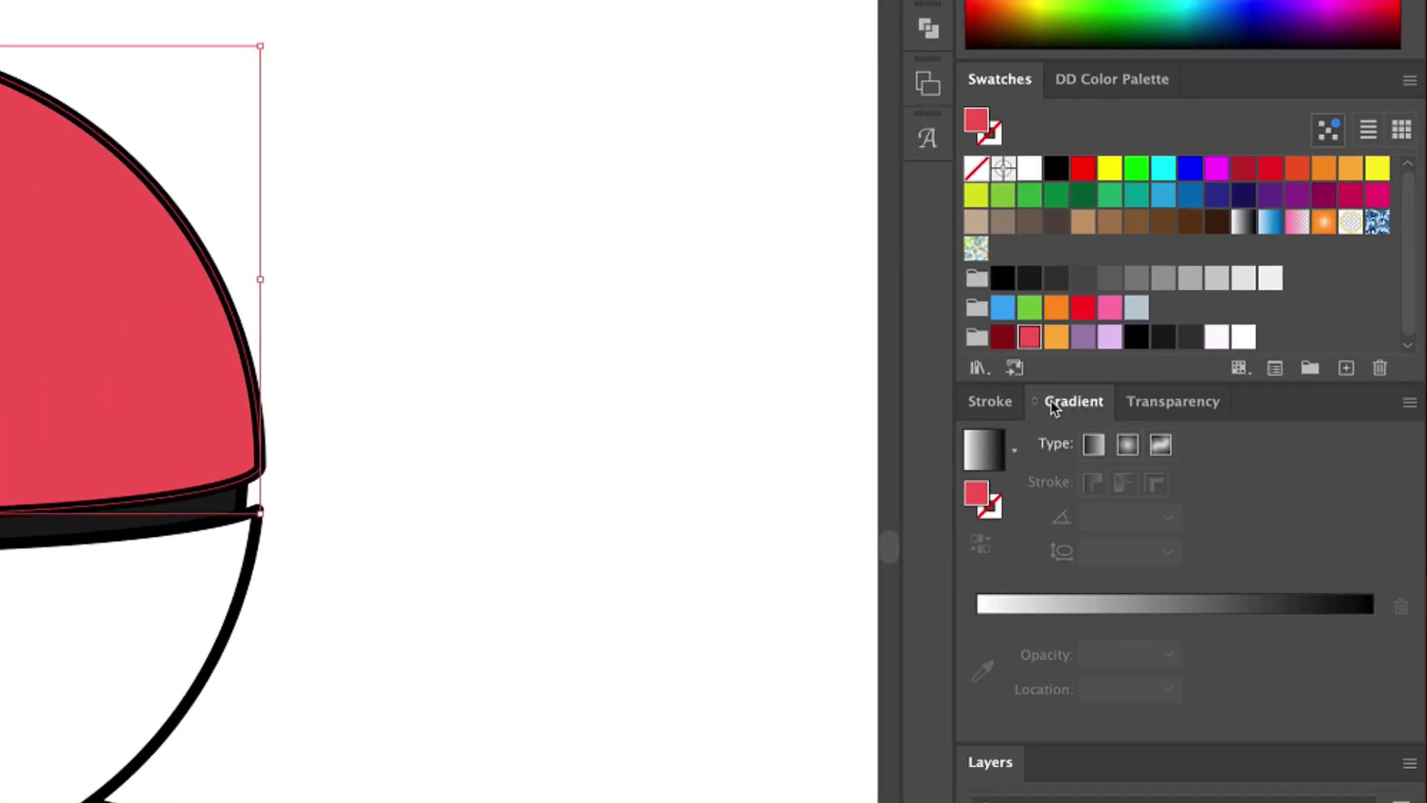
left_click(1128, 446)
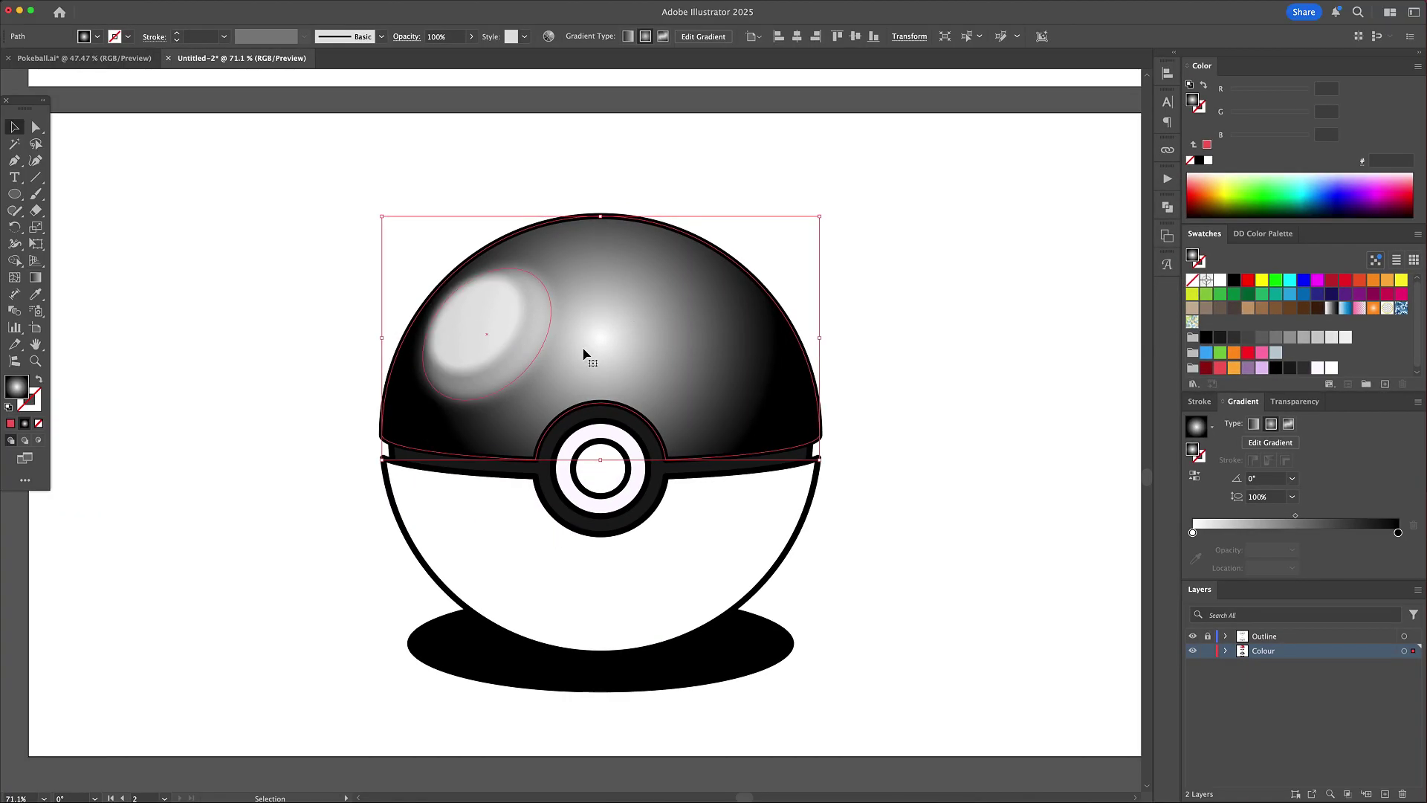
- Run the gradient from the highlight towards the ball's lower right and colour its inner stop red and outer stop dark red 931111
key("g")
left_click_drag(461, 301, 669, 470)
key("v")
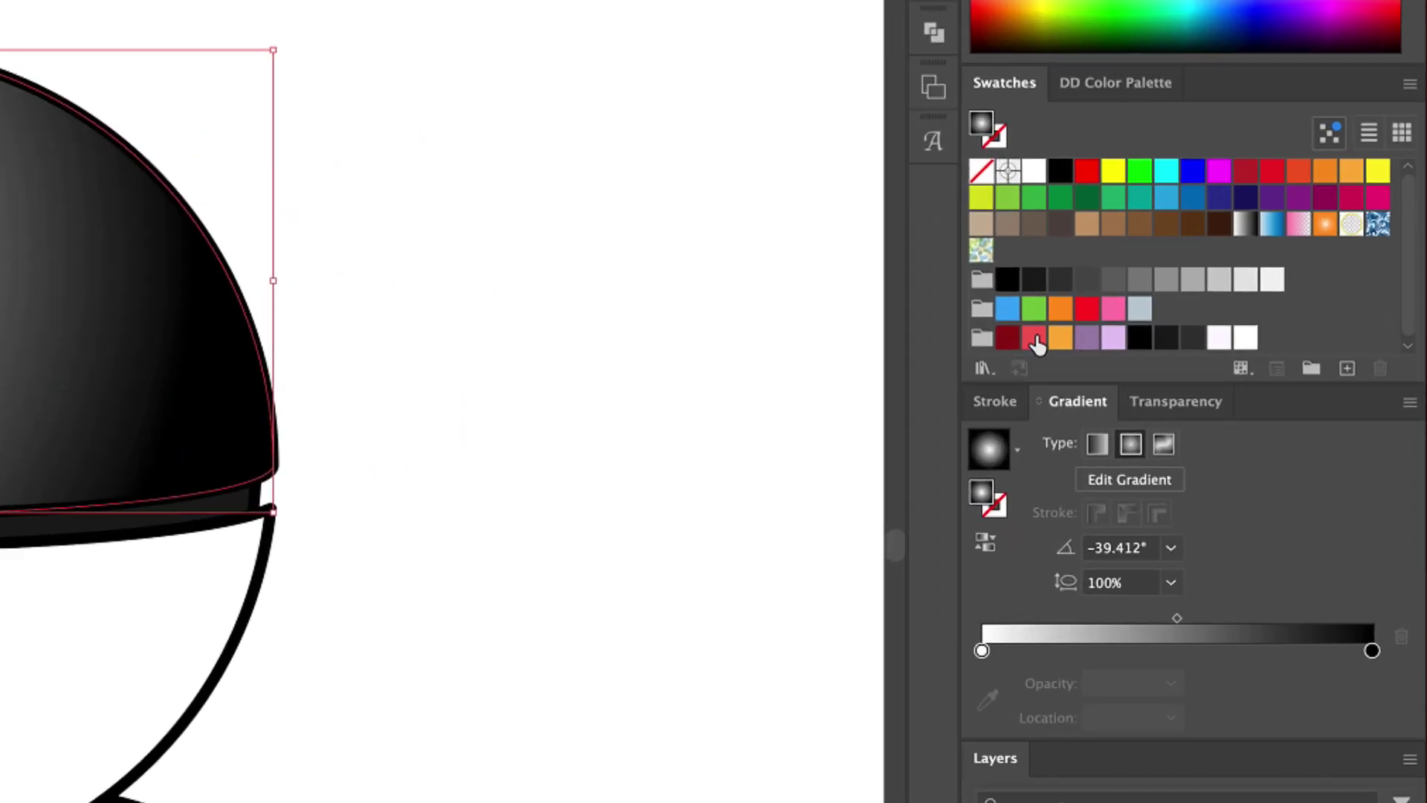
left_click_drag(1037, 344, 982, 651)
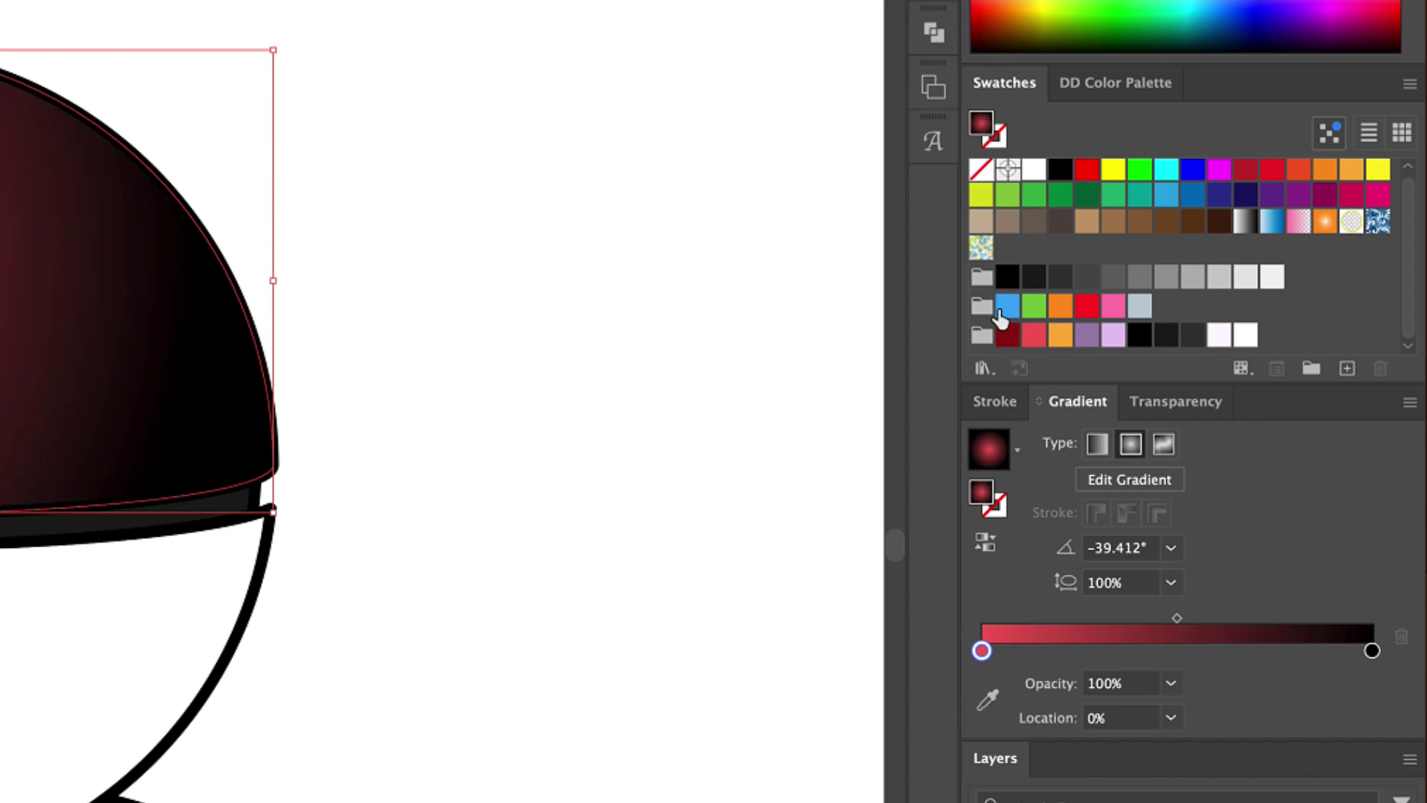
left_click_drag(1009, 342, 1373, 653)
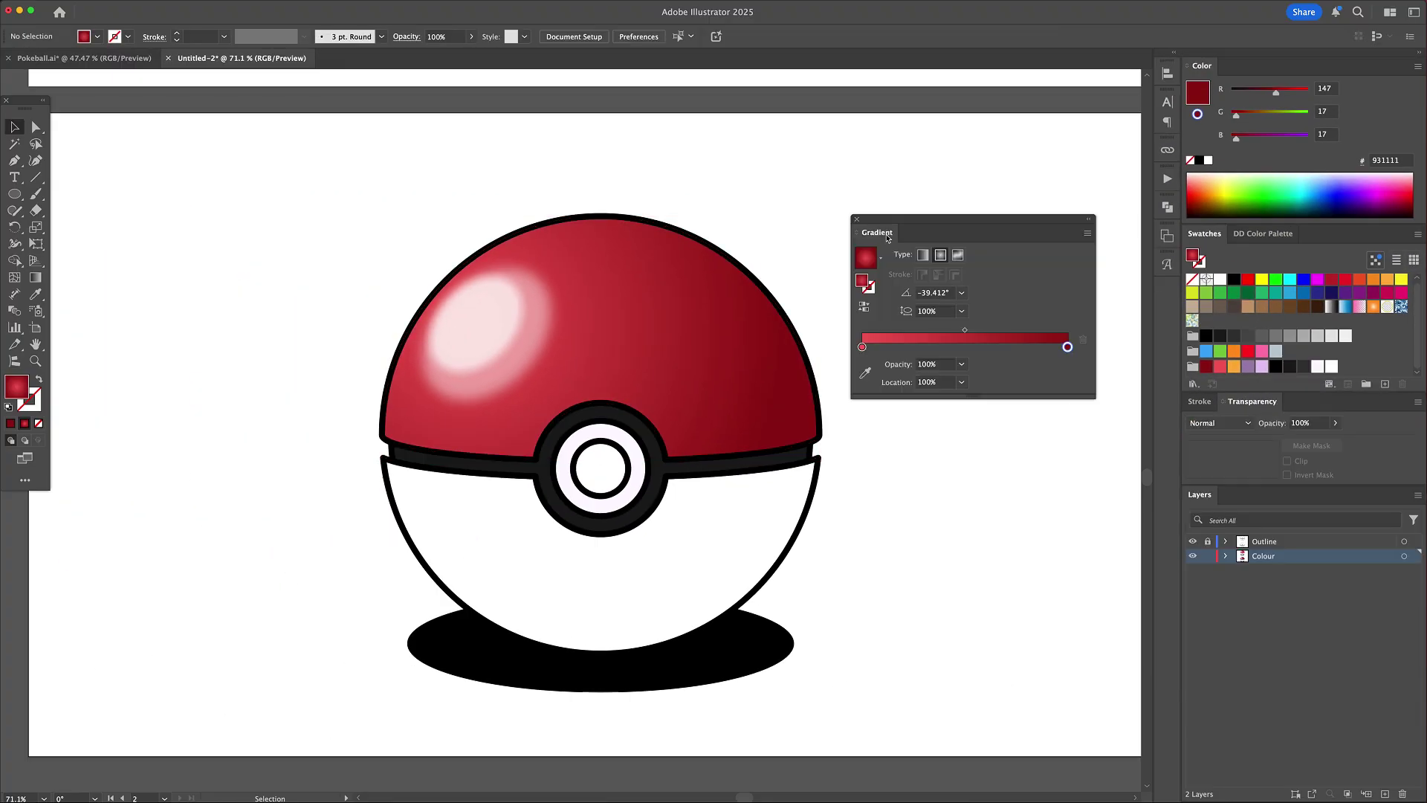
- Move the upper half's red gradient stop towards the middle and place a lighter red stop before it at about 10%
left_click(685, 357)
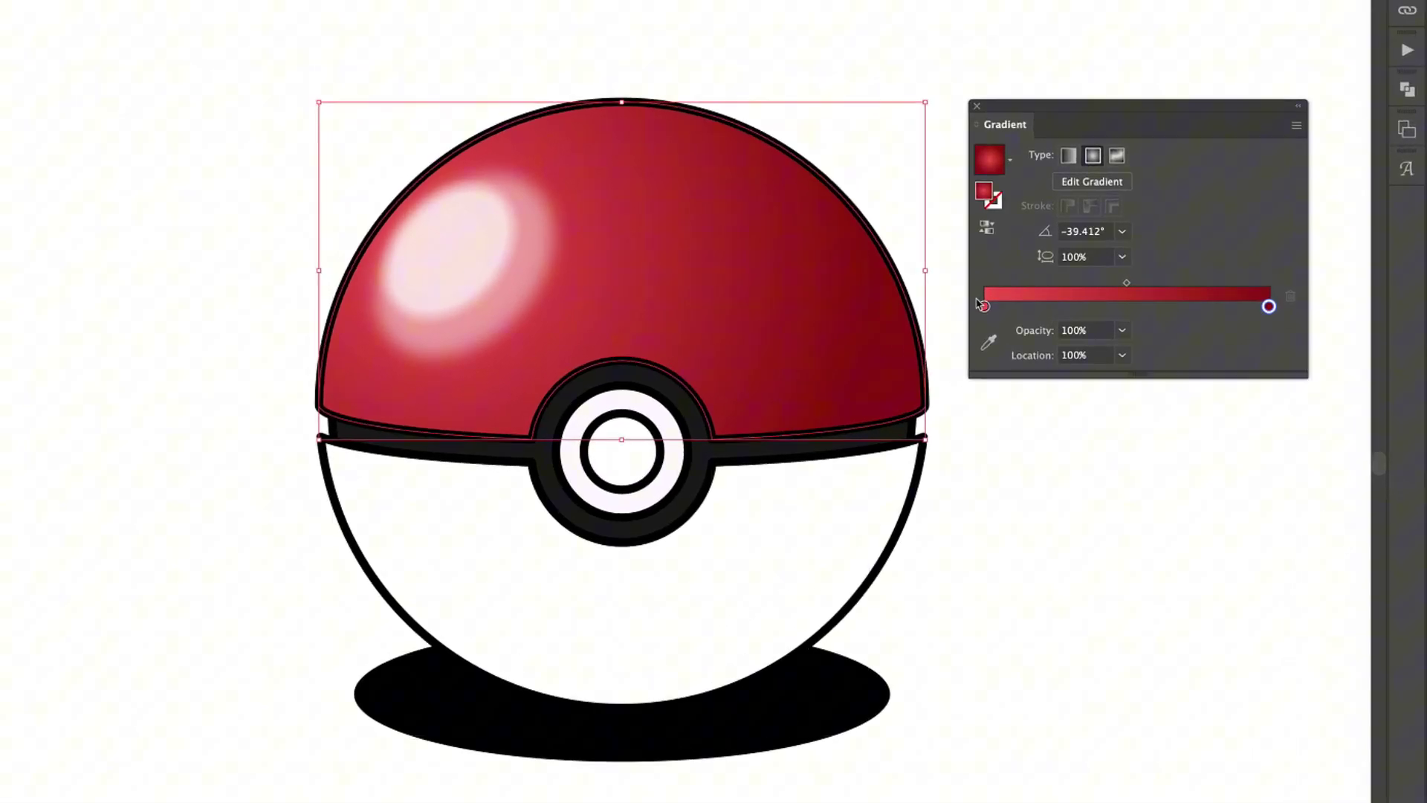
left_click_drag(863, 364, 946, 368)
left_click_drag(1127, 301, 1146, 302)
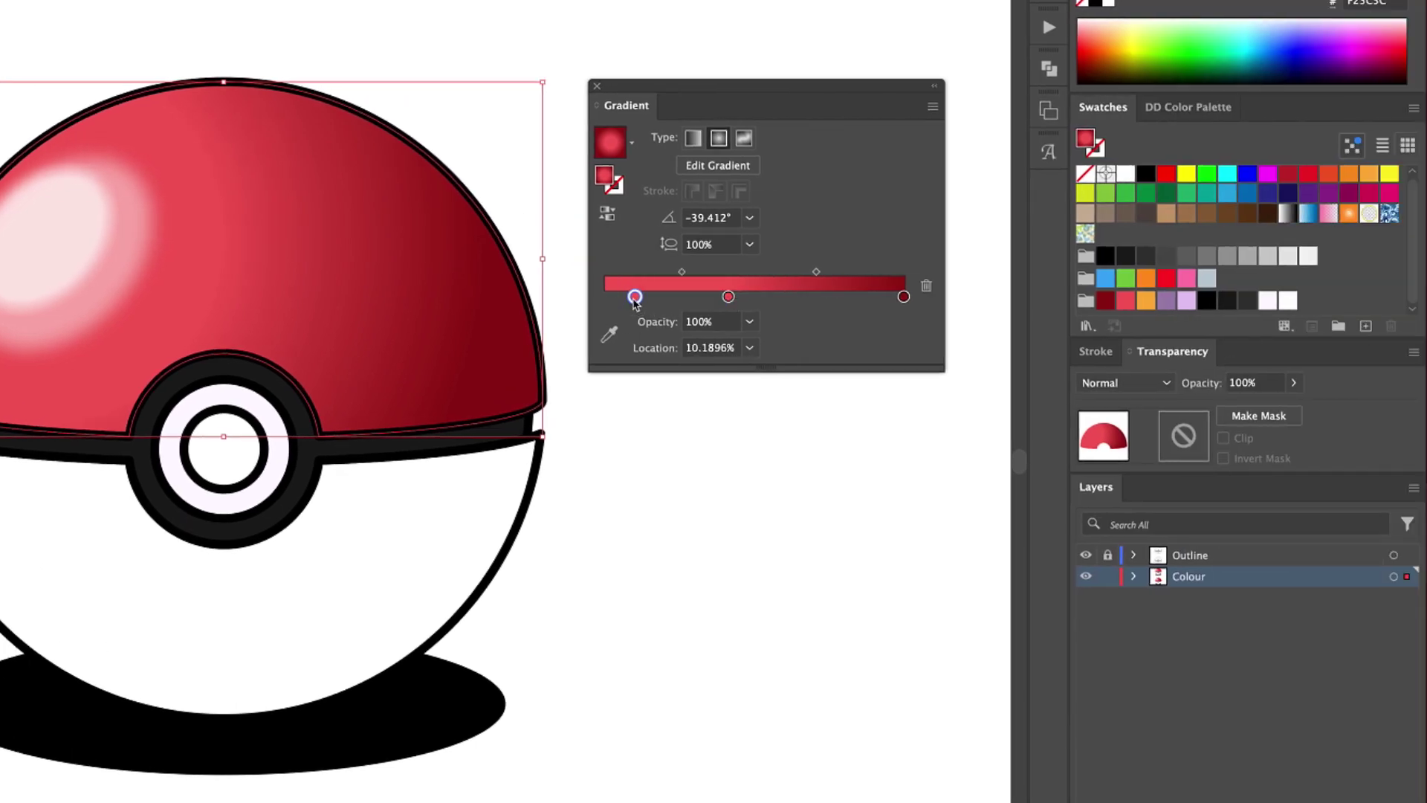
- Add an orange stop at the start of the upper half's gradient in place of the light red one and move the red stop to about 50%
left_click_drag(648, 302, 636, 302)
left_click_drag(1145, 300, 605, 299)
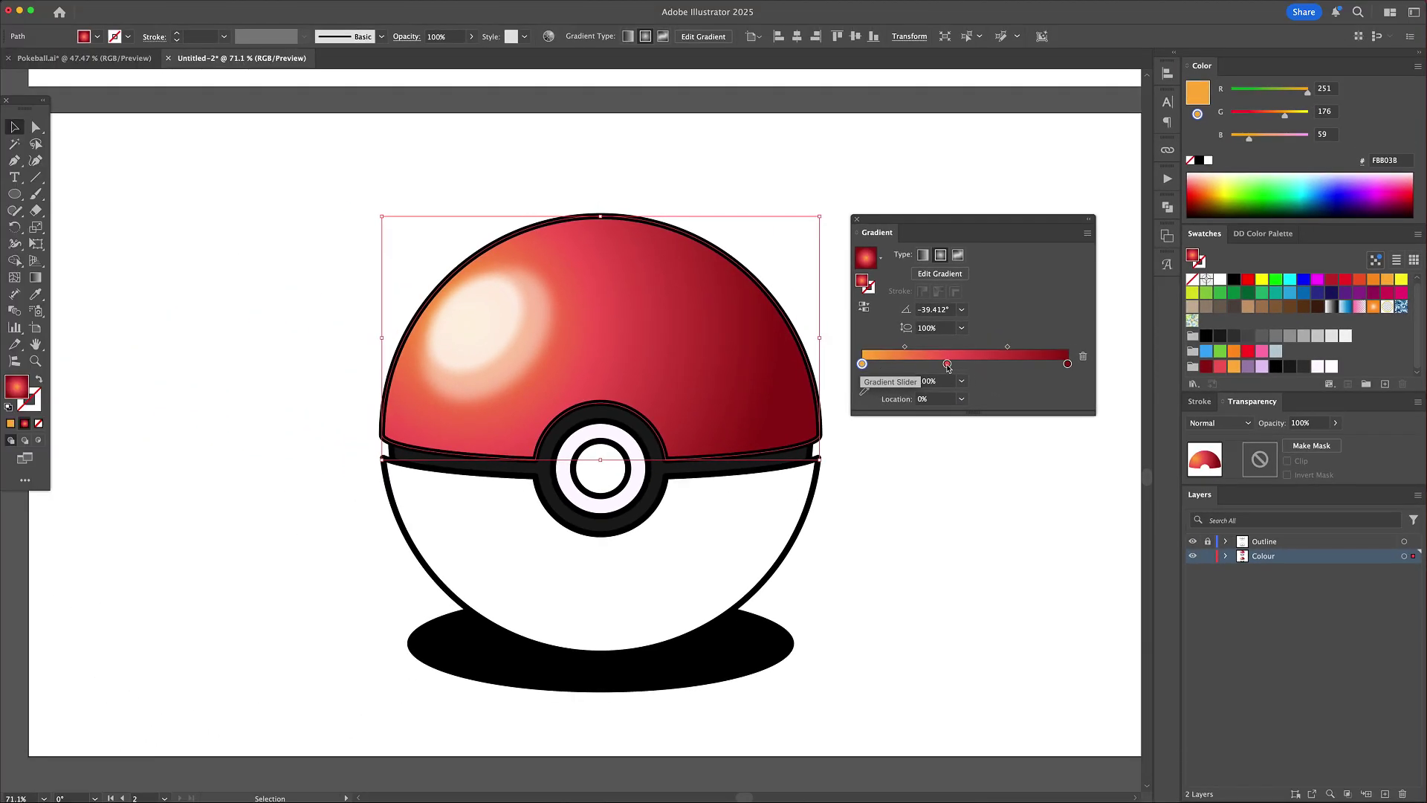
left_click_drag(729, 297, 757, 297)
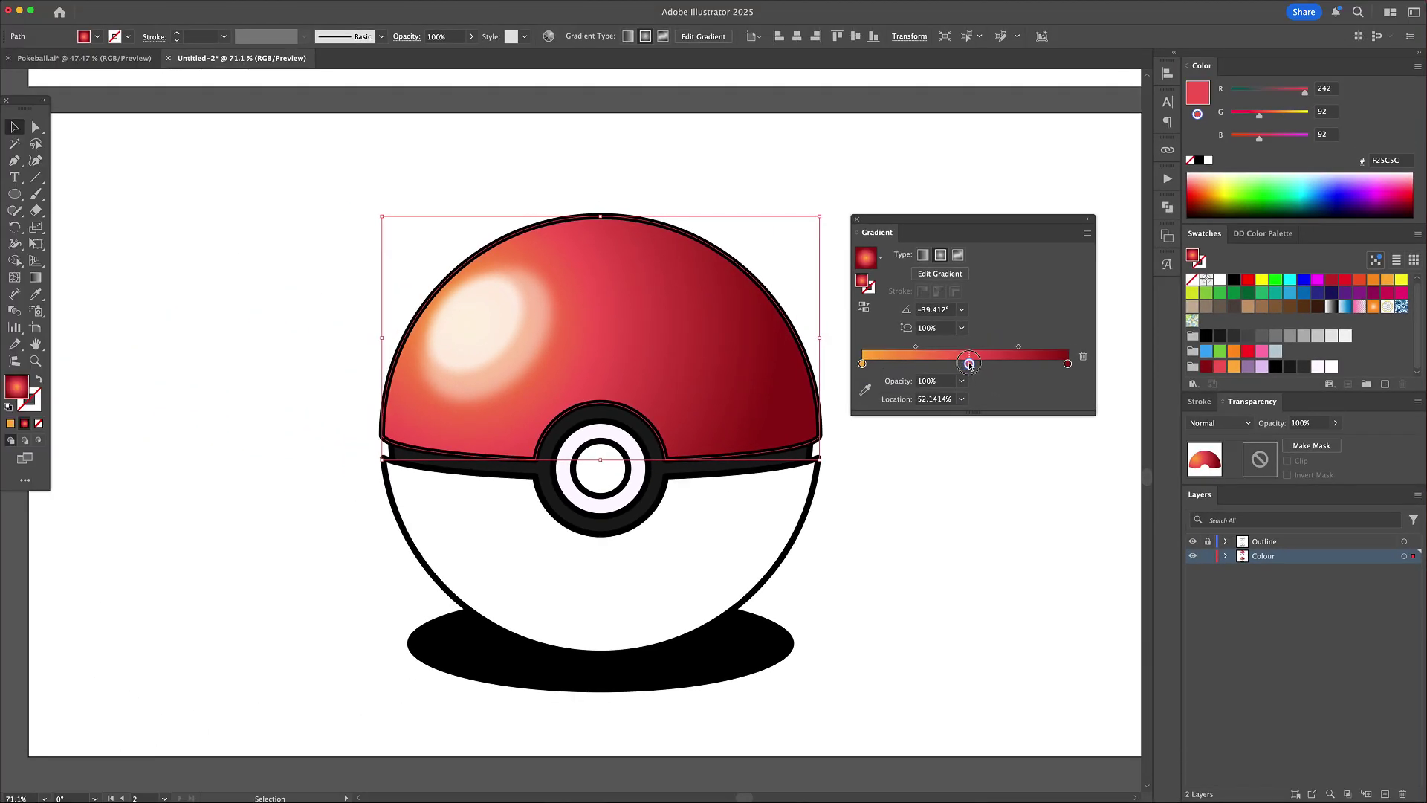
left_click_drag(970, 365, 966, 364)
left_click(803, 174)
- Redraw the upper half's radial gradient diagonally from the centre of the highlight towards the ball's lower right
left_click(611, 345)
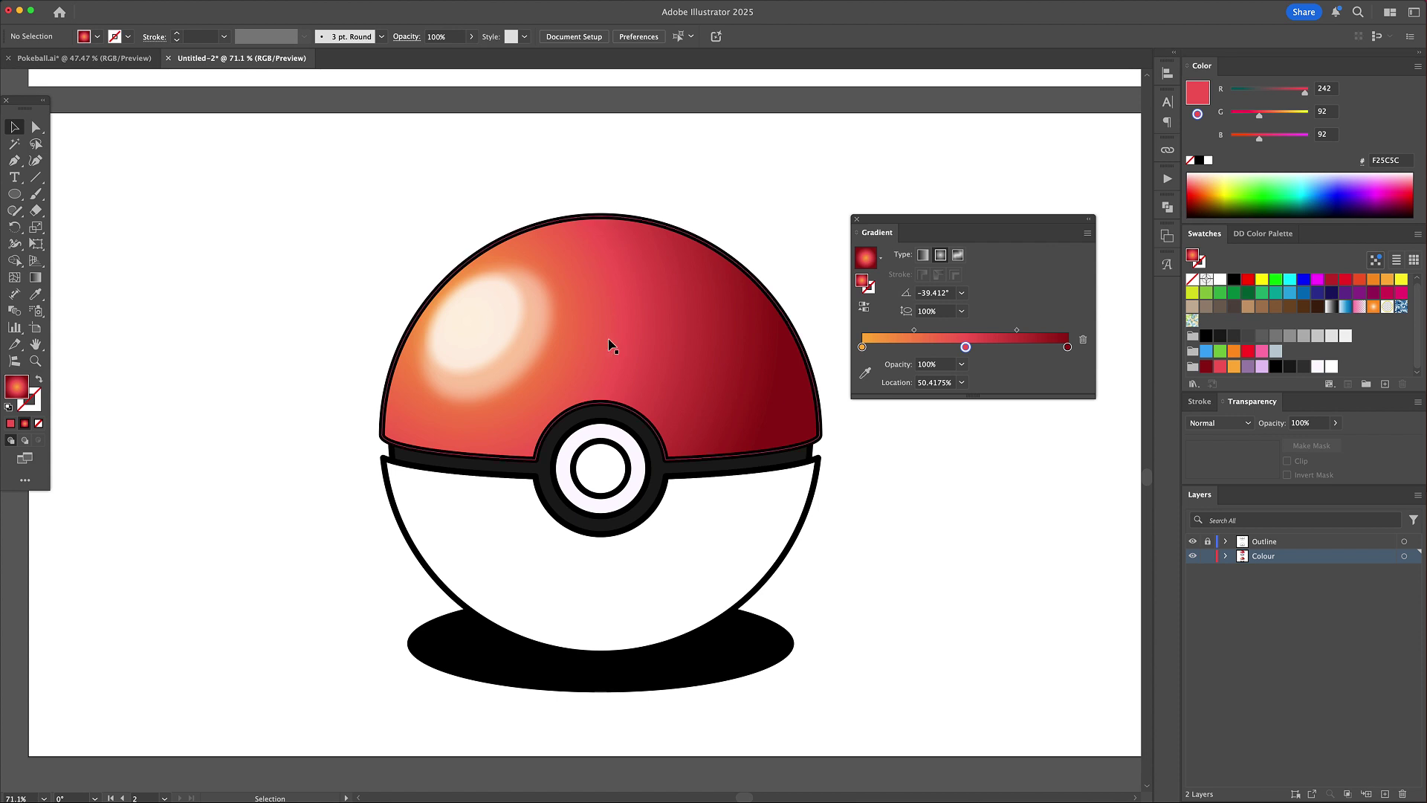
key("g")
left_click_drag(472, 278, 738, 455)
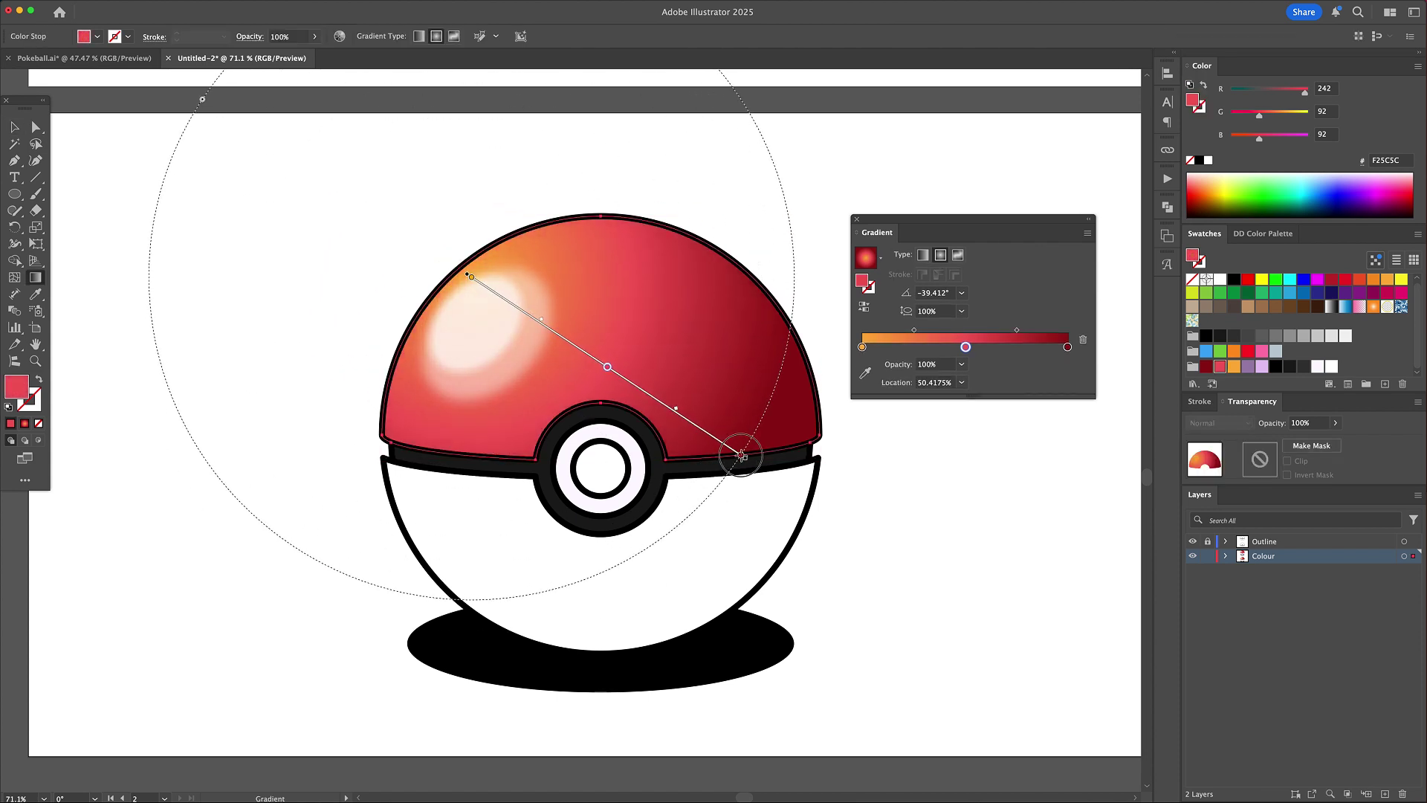
left_click_drag(477, 313, 721, 508)
key("v")
left_click(914, 525)
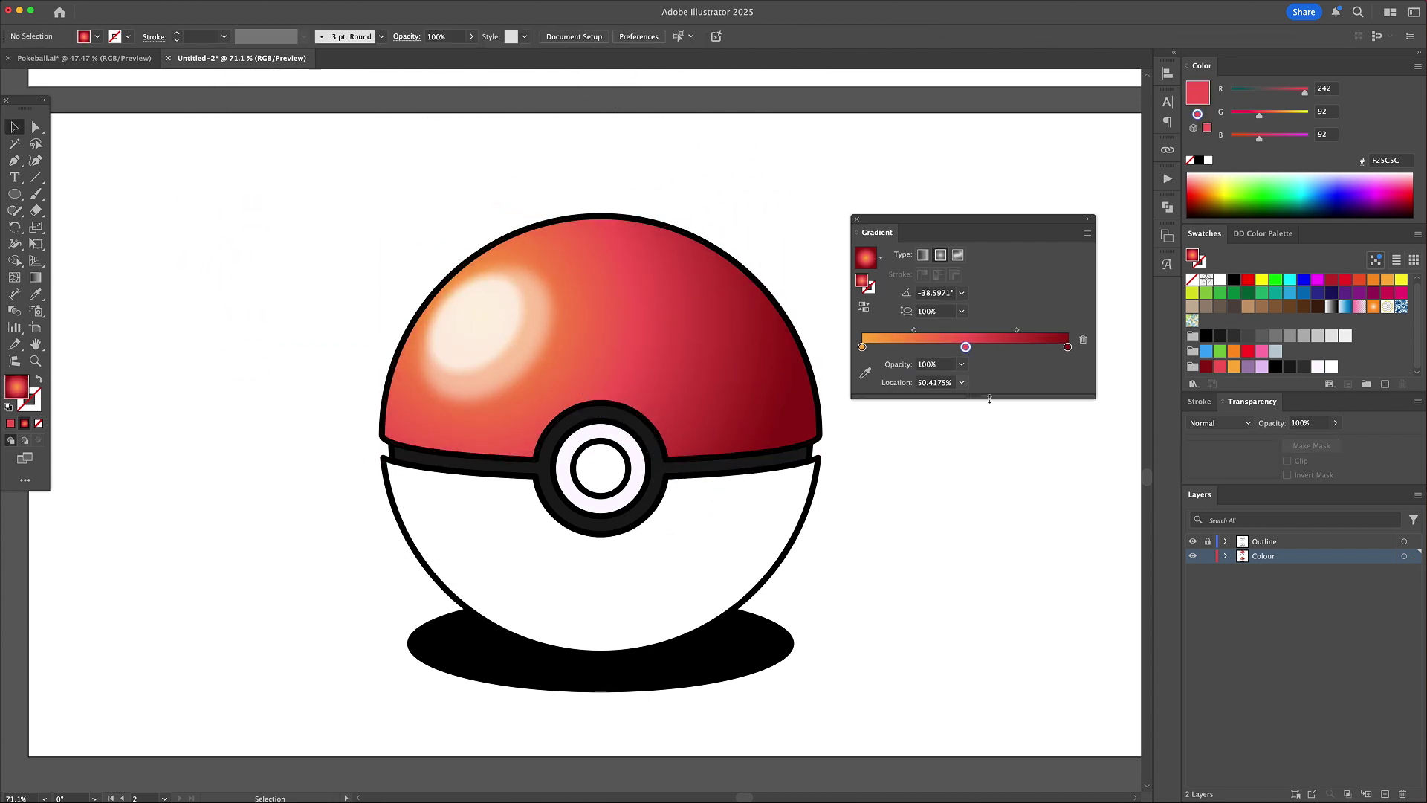
- Give the white lower half a radial gradient without a middle stop, from near-white FDF8FF to light purple E4C4F2
left_click(627, 555)
left_click(866, 258)
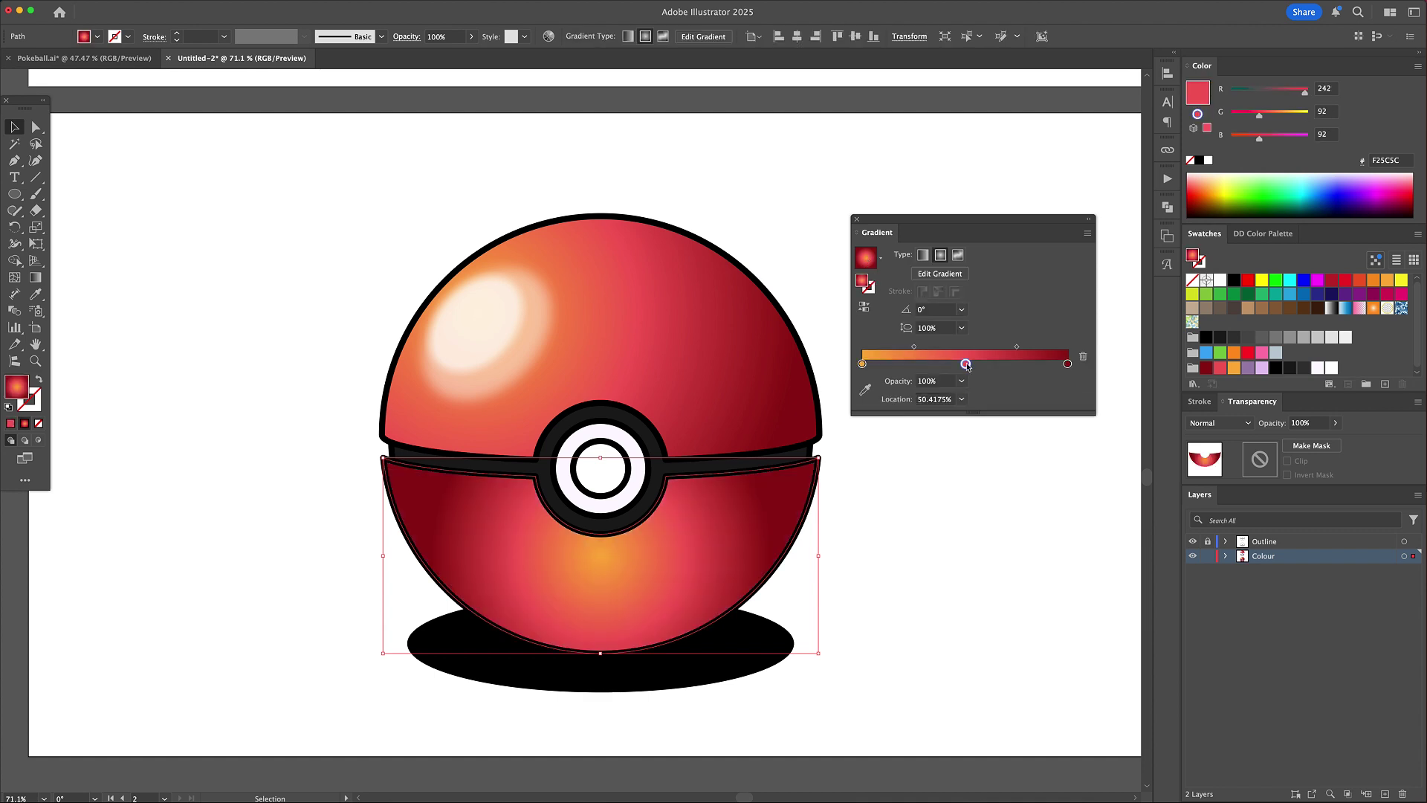
left_click_drag(969, 366, 863, 364)
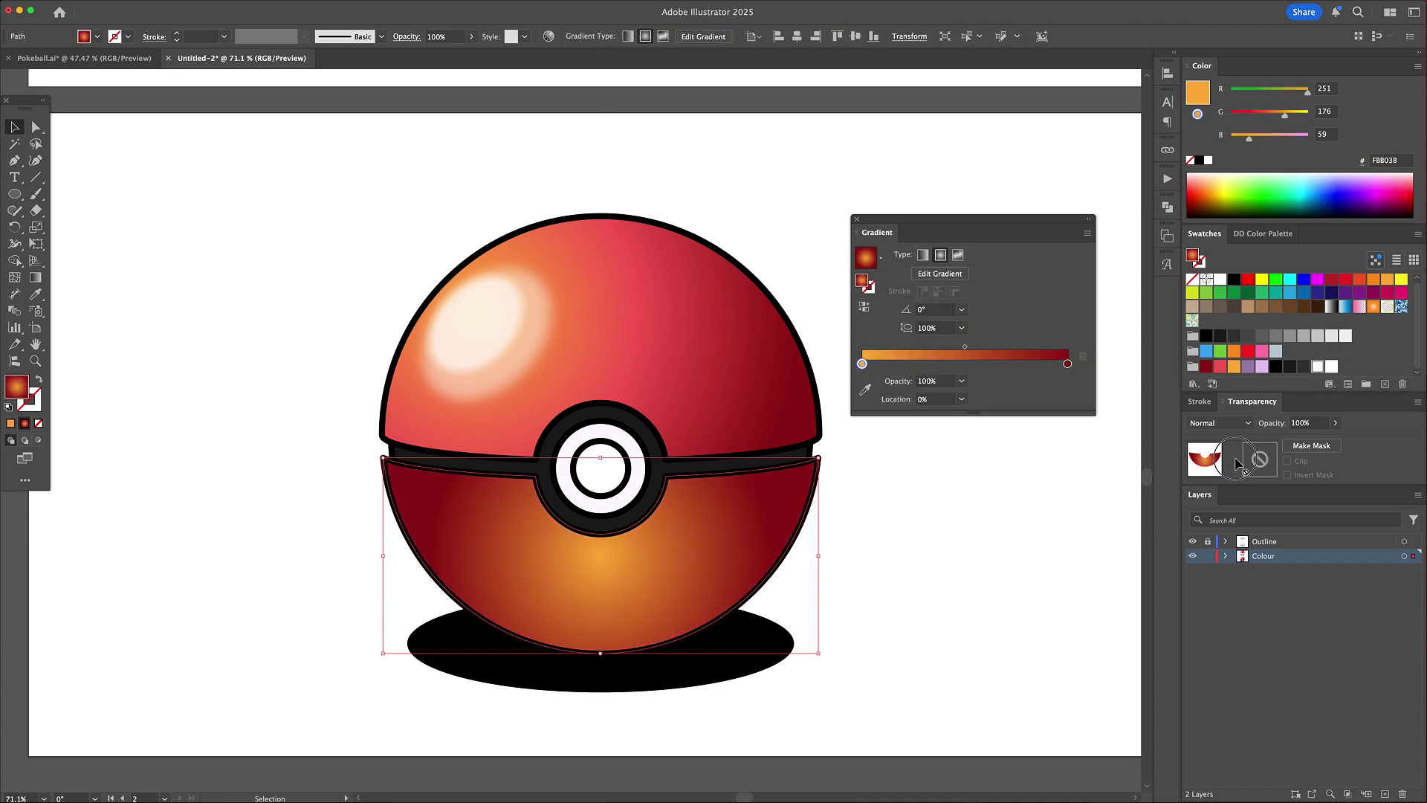
left_click_drag(1235, 463, 862, 363)
mouse_move(1068, 363)
left_mouse_down()
mouse_move(1055, 363)
mouse_move(1067, 363)
left_mouse_up()
left_click_drag(1262, 365, 1068, 363)
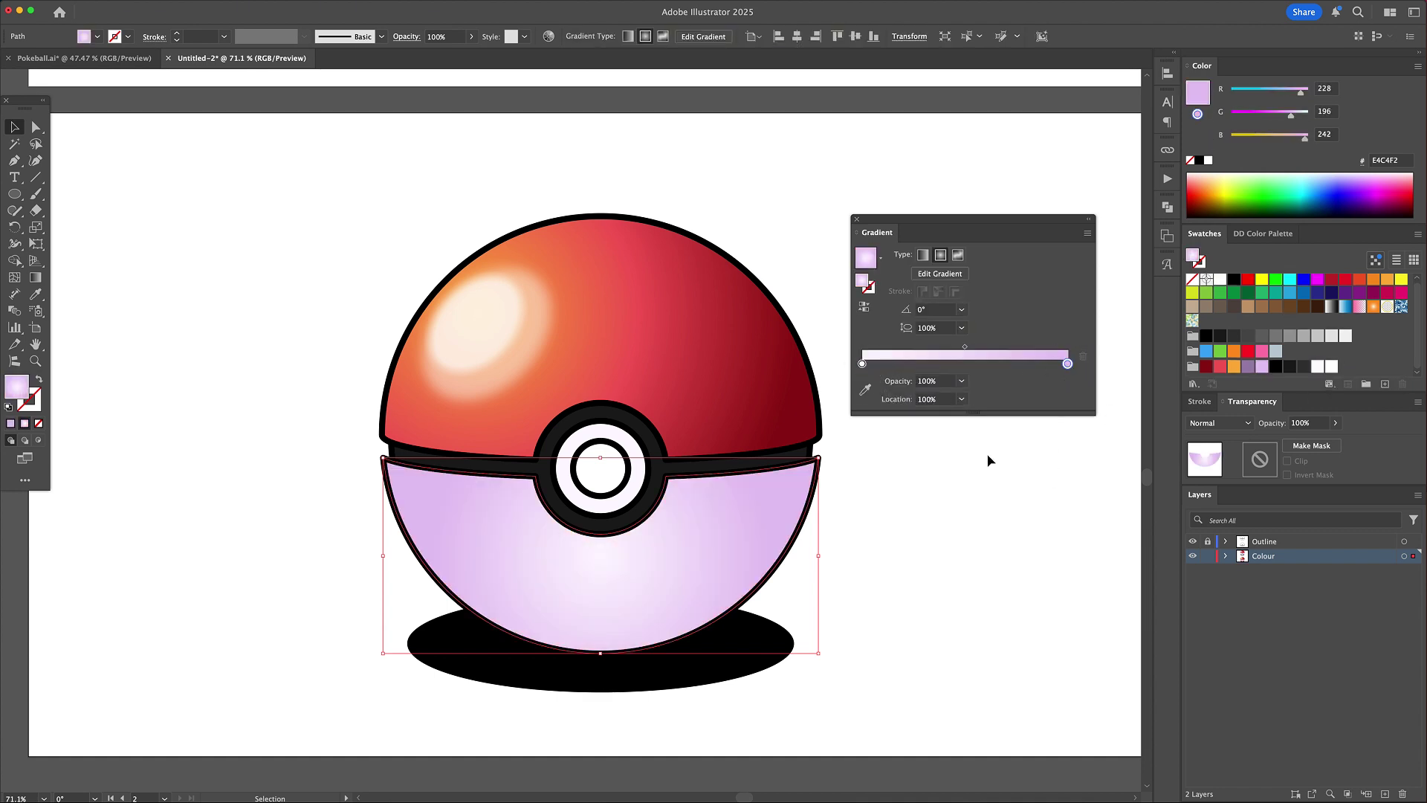
- Run the lower half's gradient from its upper left to its lower right and move the near-white stop to about 30%
key("g")
left_click_drag(516, 510, 813, 612)
left_click_drag(426, 491, 725, 611)
left_click_drag(862, 347, 916, 348)
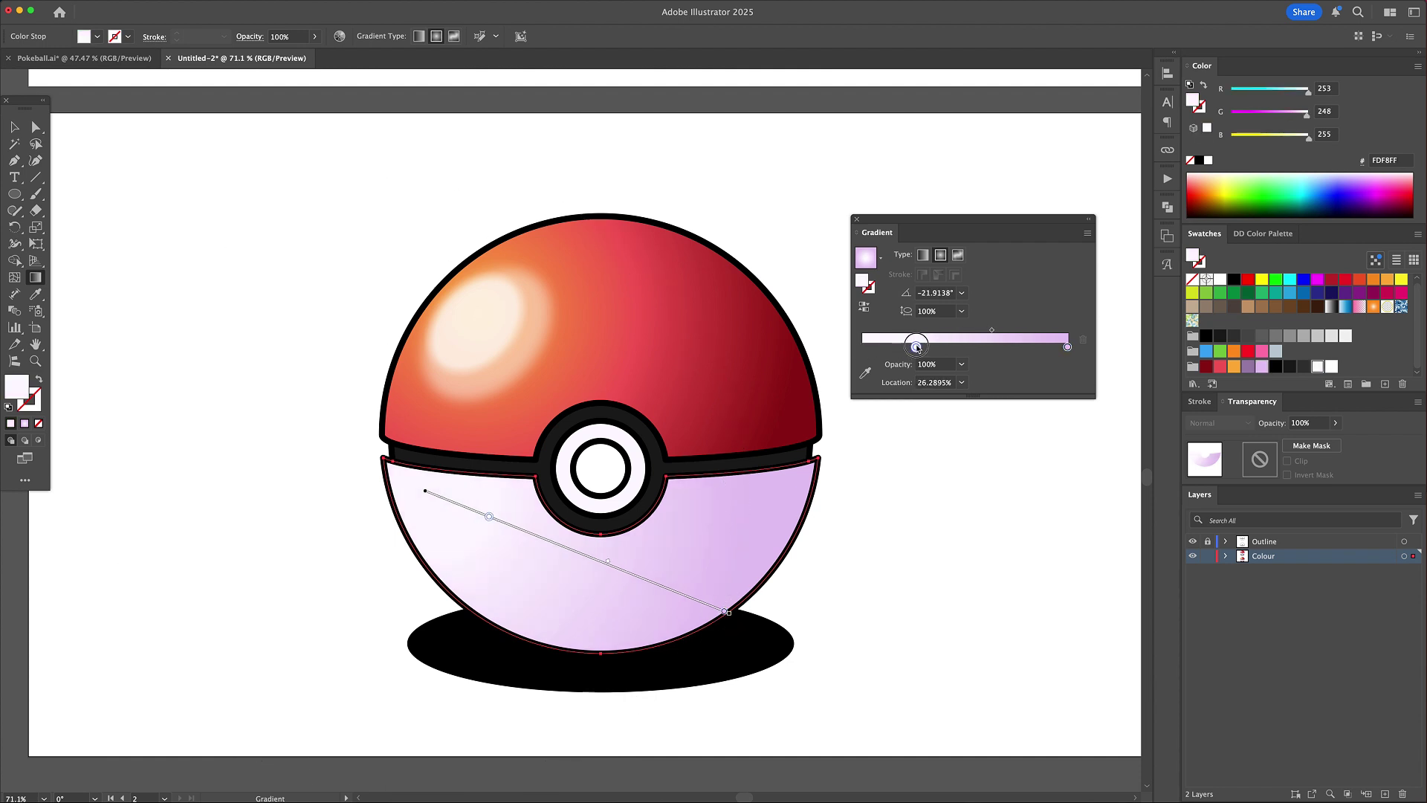
key("v")
- Fill the dark centre band with a linear gradient from dark grey to black 000000
left_click(712, 471)
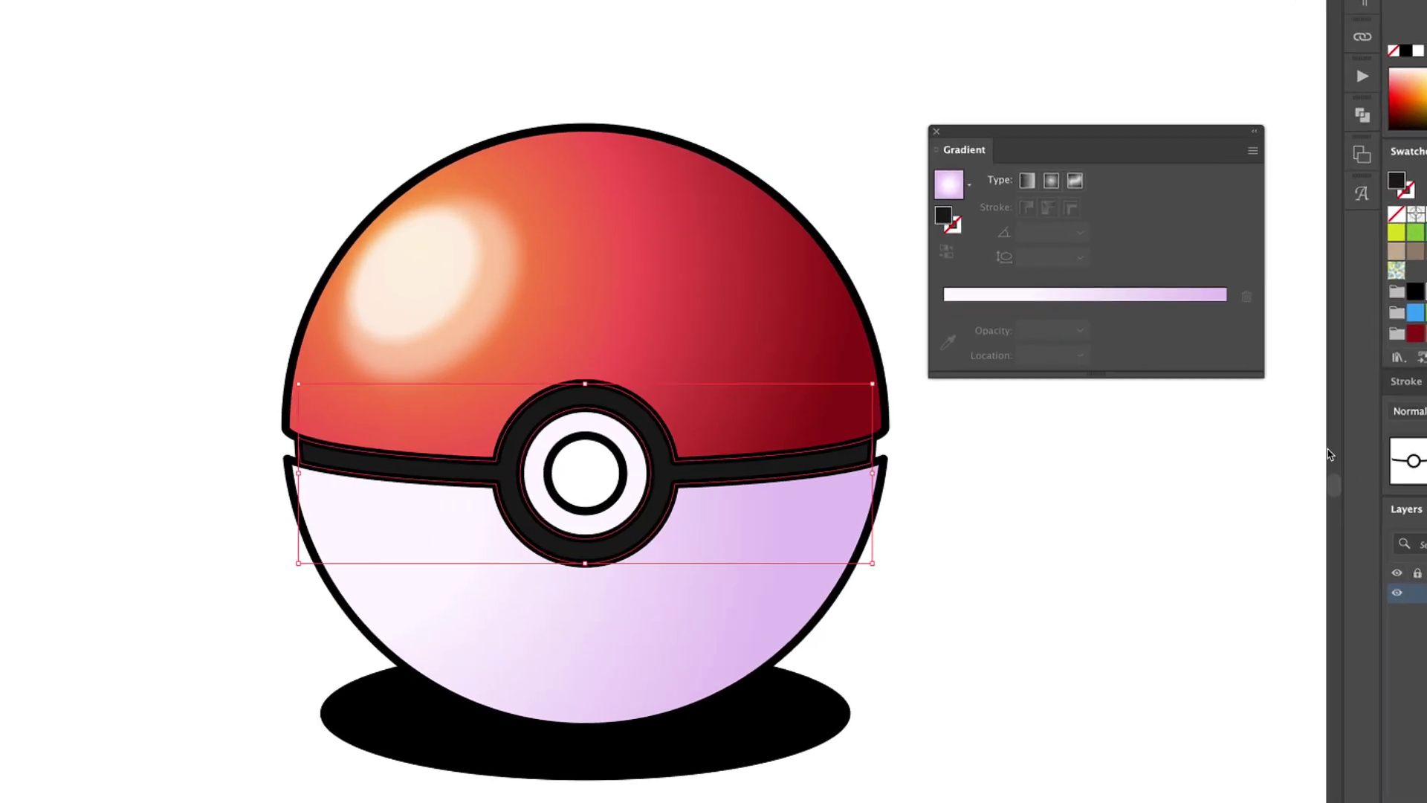
left_click(1079, 143)
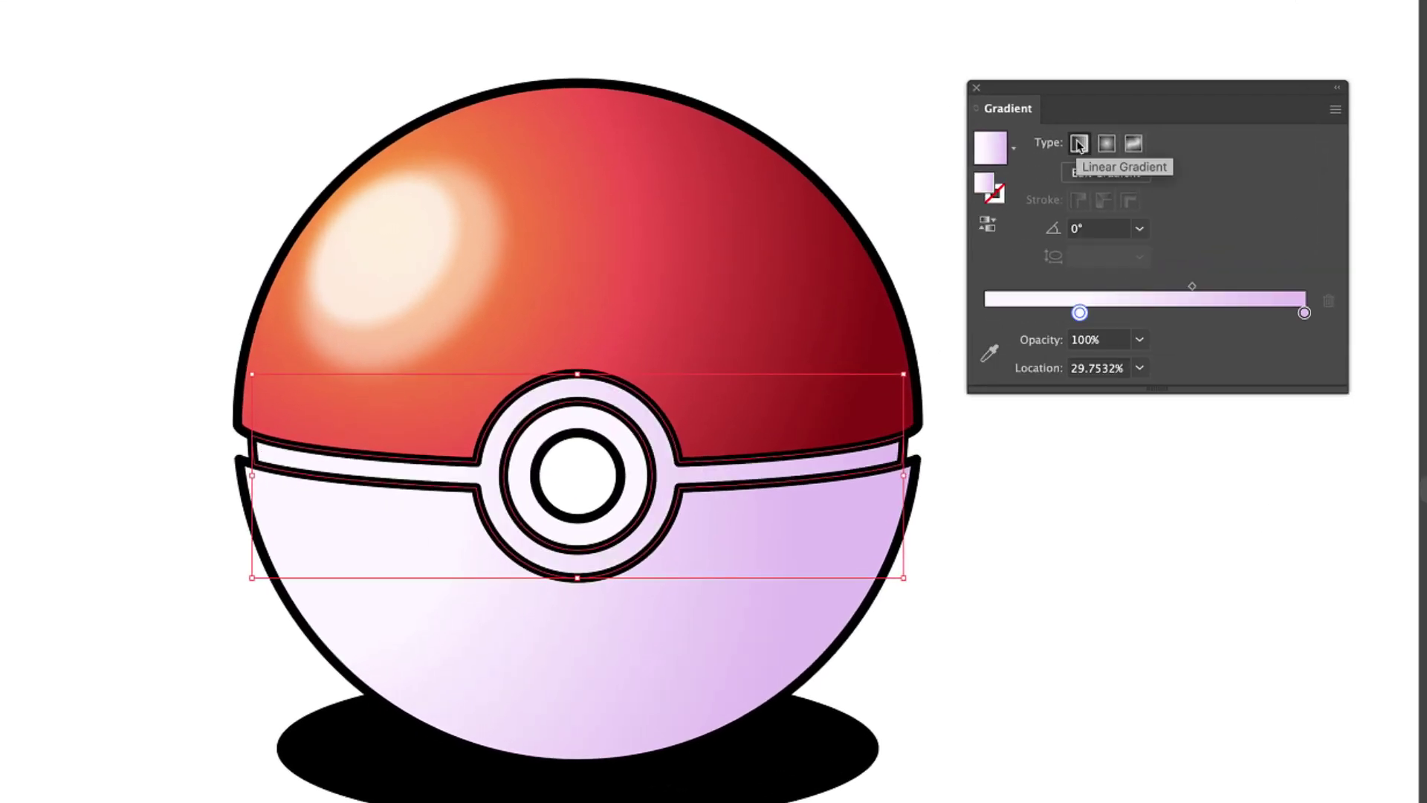
left_click_drag(1055, 394, 984, 312)
left_click_drag(1278, 371, 1304, 312)
left_click(1086, 546)
left_click(435, 493)
left_click(714, 488)
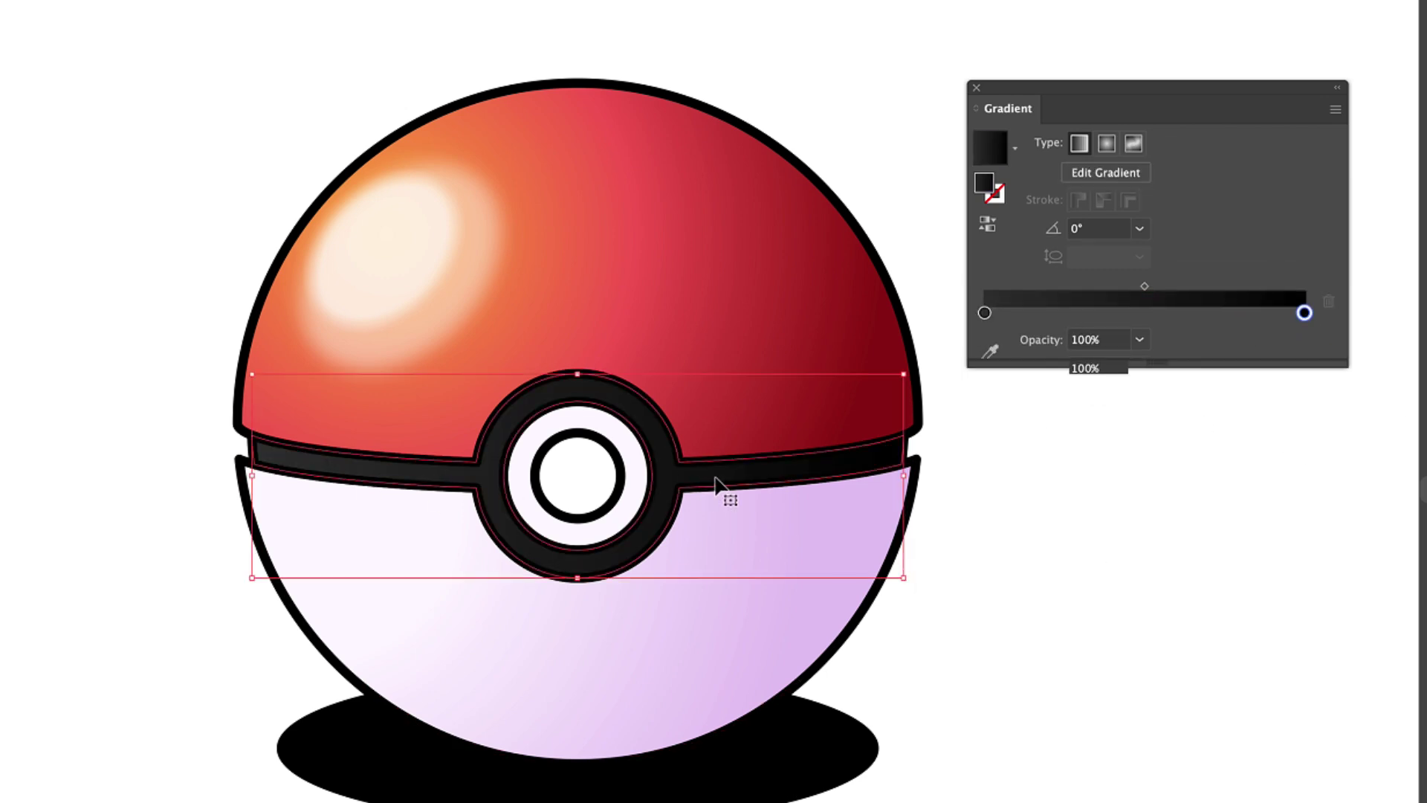
- Run the band's linear gradient horizontally from near its left end to near its right end
key("g")
left_click_drag(321, 464, 831, 466)
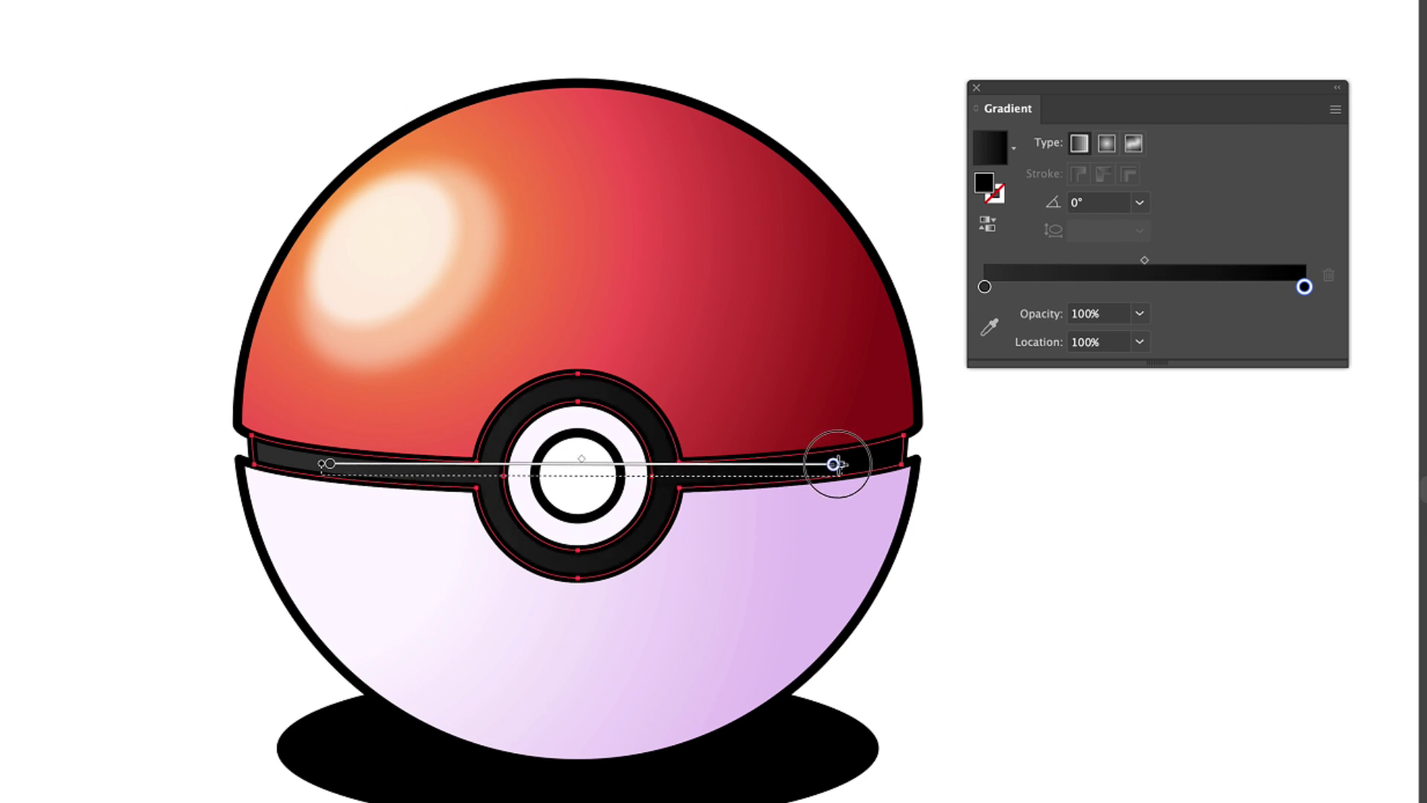
left_click(1028, 503)
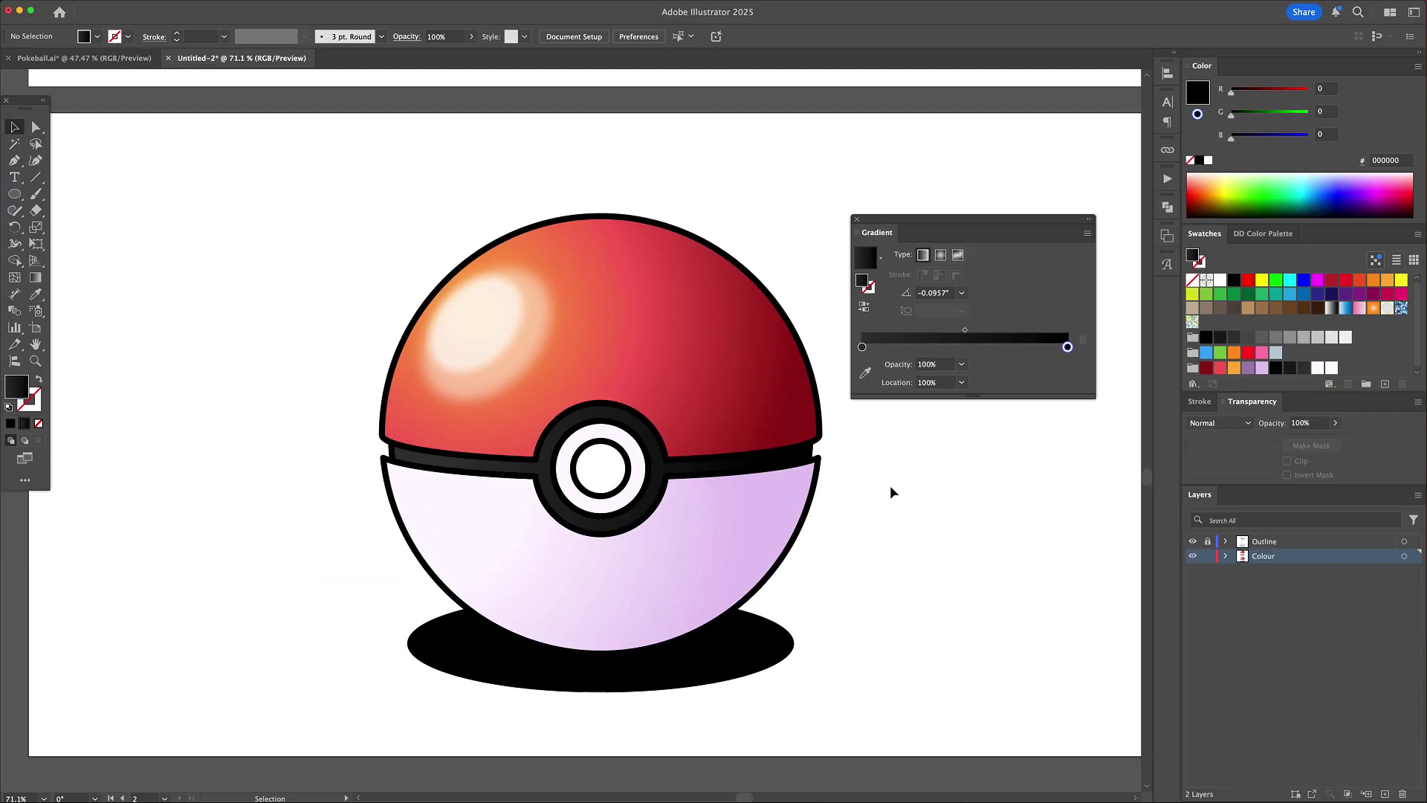
- Apply the lower half's near-white to purple gradient to the button's ring and centre circle with the Eyedropper
key("z")
left_click_drag(588, 479, 651, 376)
key("v")
left_click(624, 398)
left_click(621, 453, "shift")
key("i")
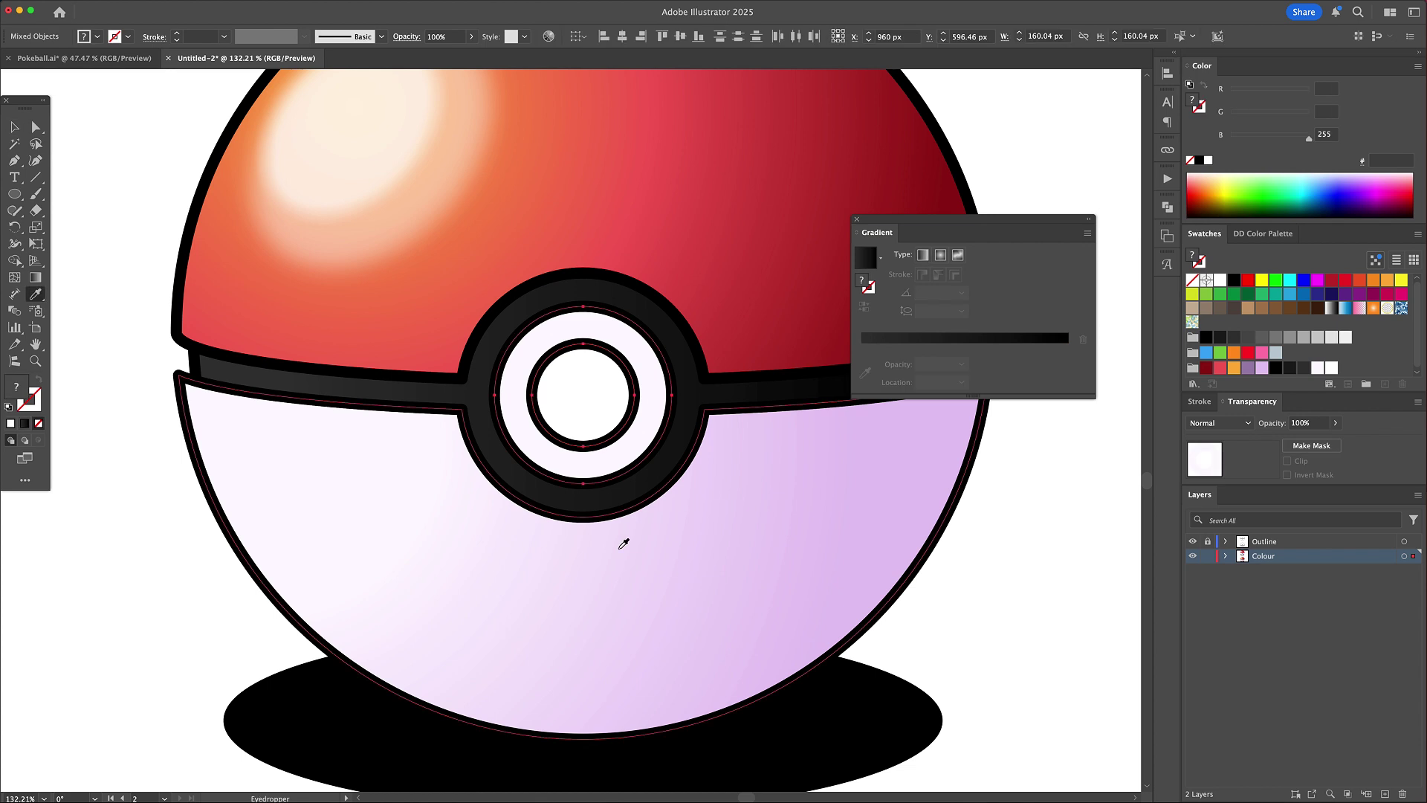
left_click(604, 564)
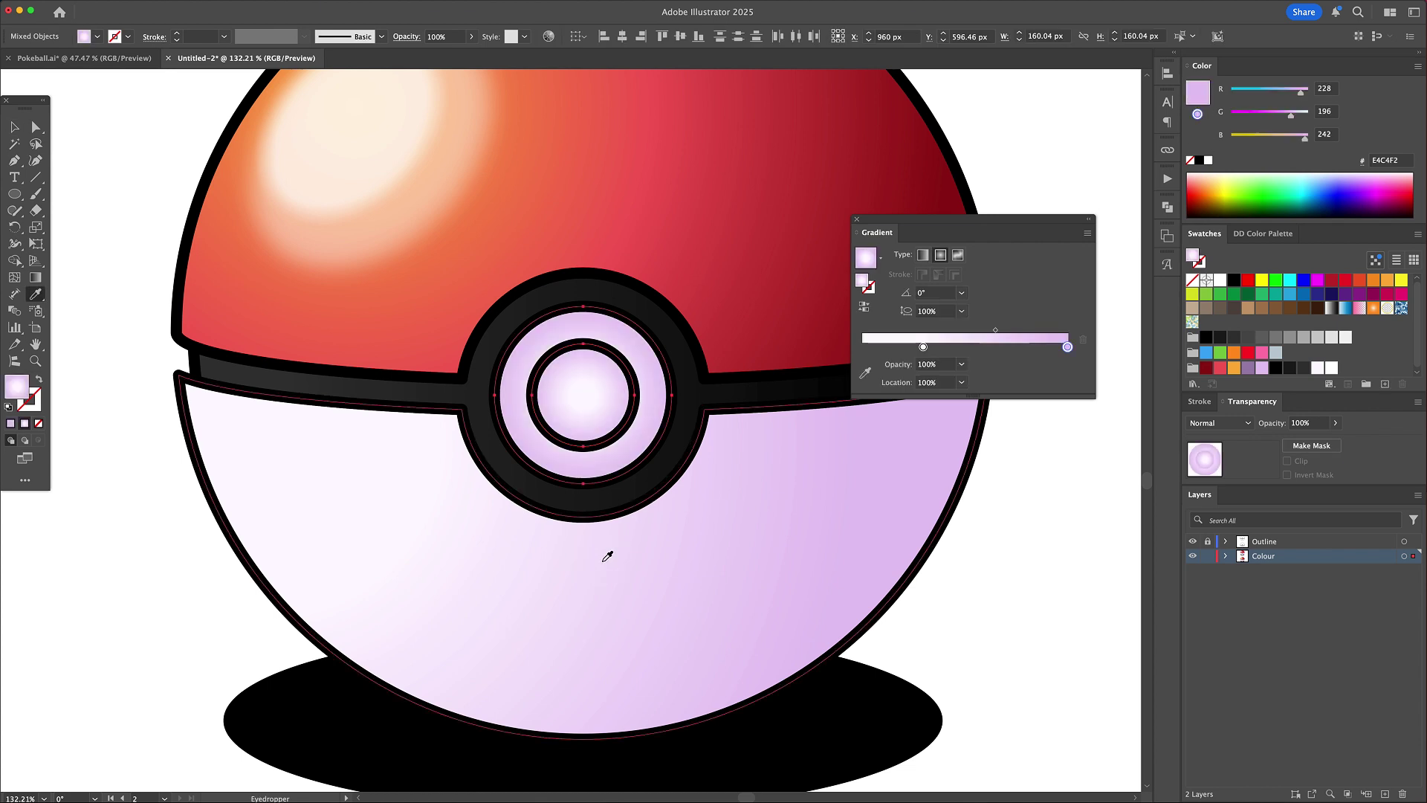
key("v")
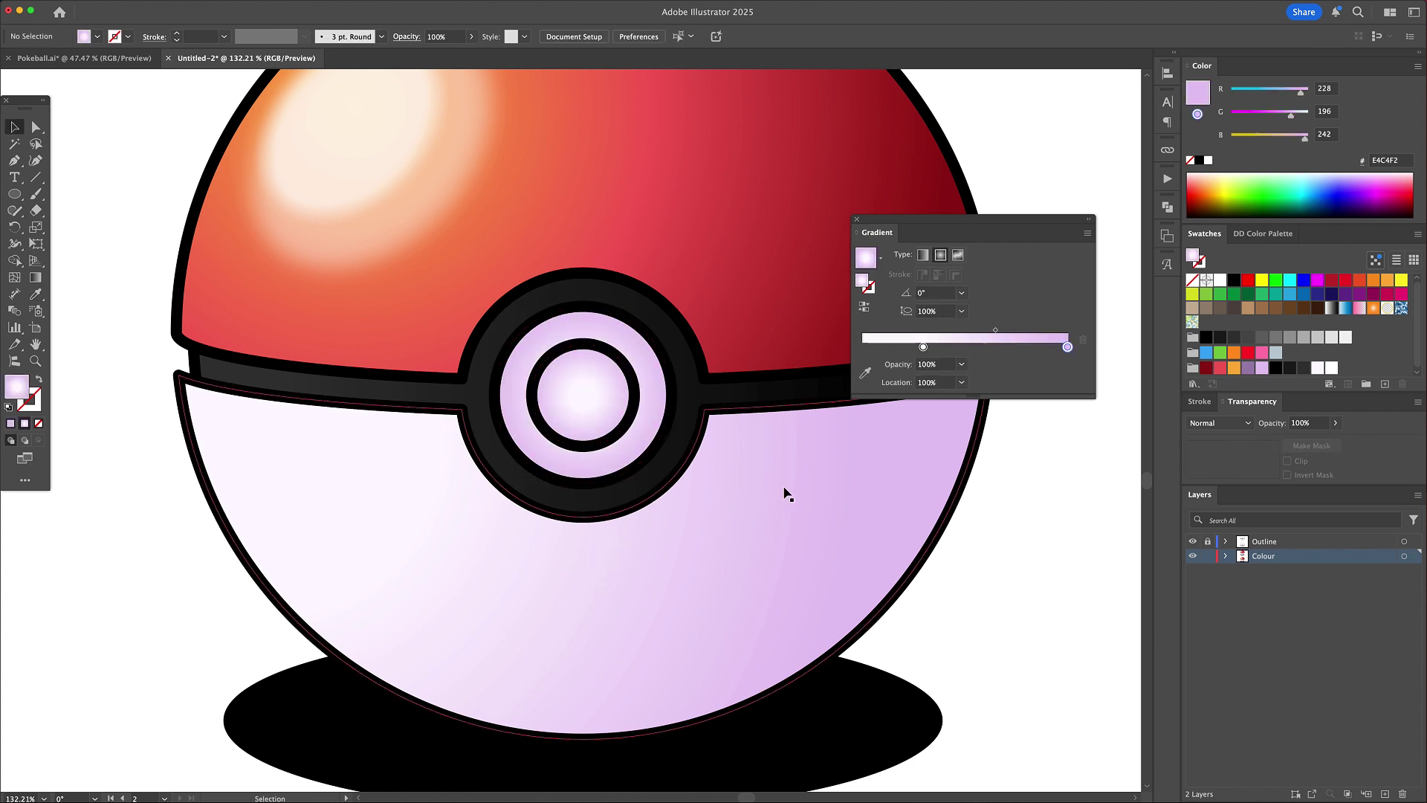
- Change the gradient of the button's ring and centre circle to linear
left_click(625, 428)
left_click(644, 433, "shift")
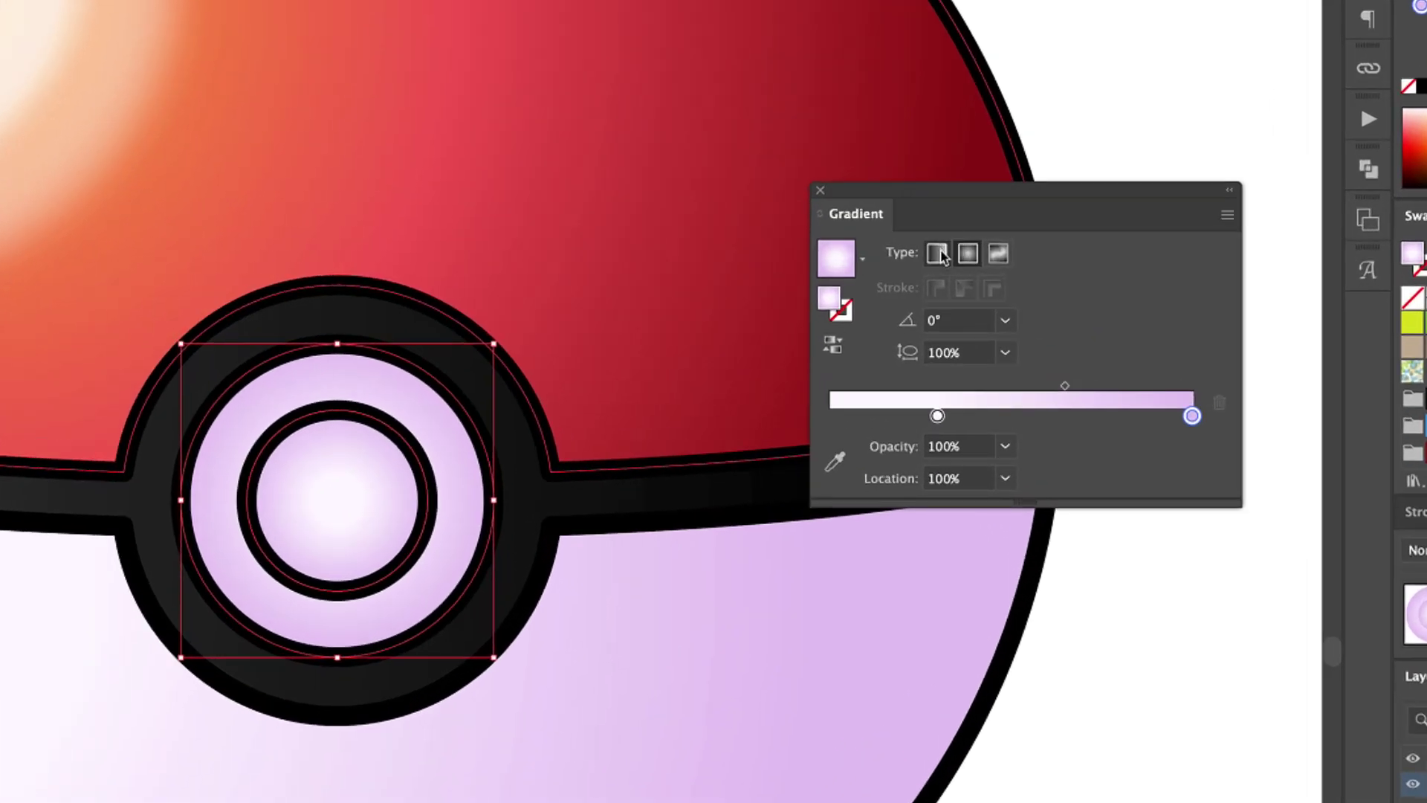
left_click(938, 254)
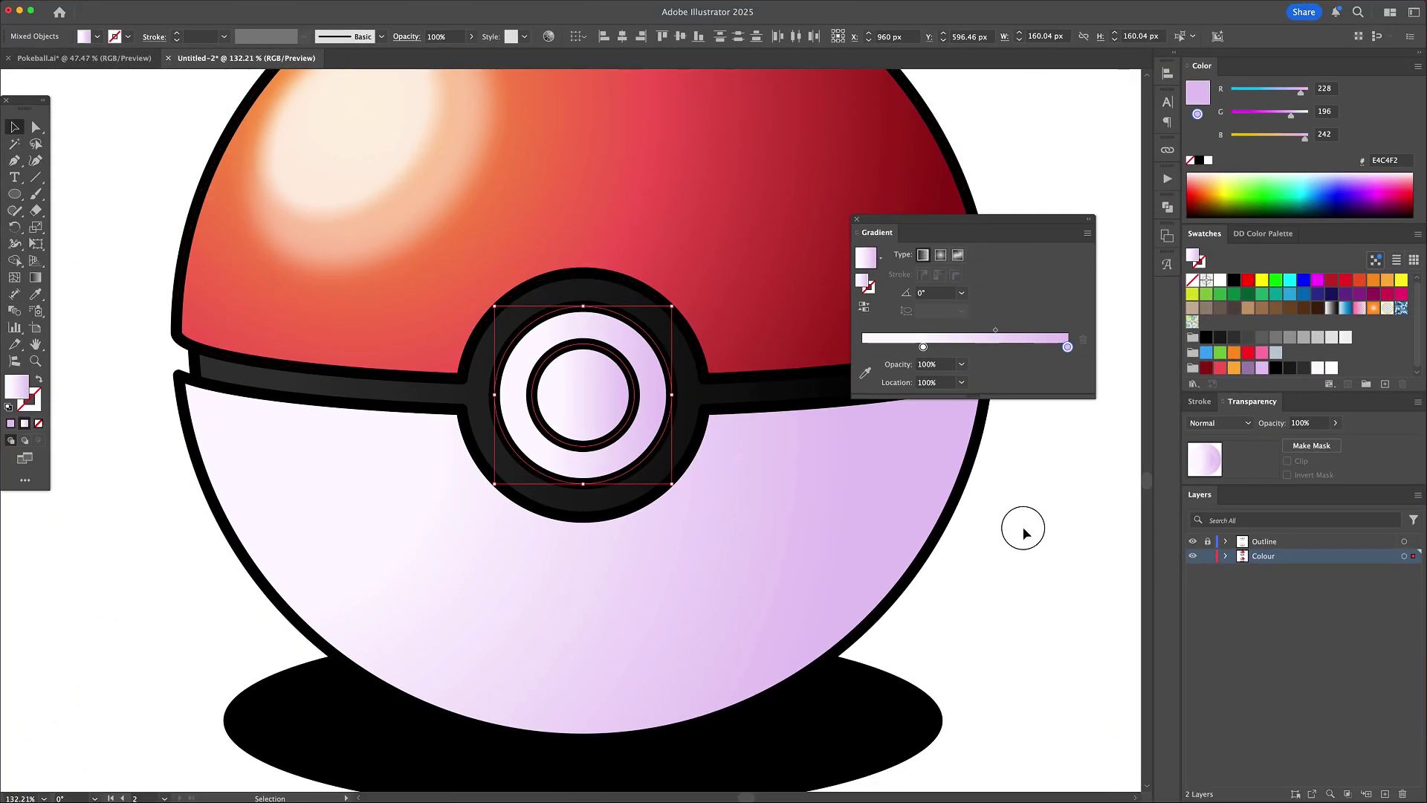
left_click(1024, 532)
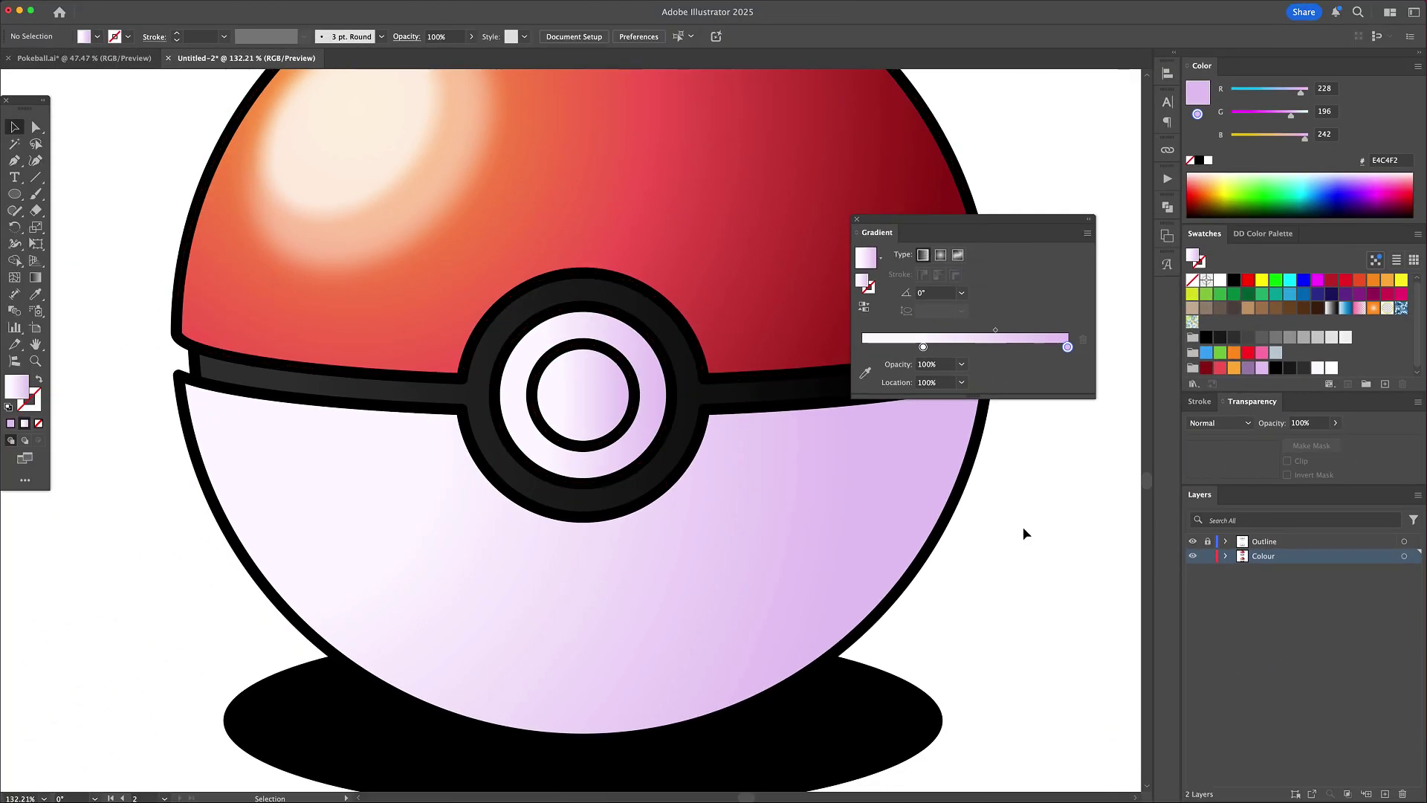
- Run the linear gradients of the centre circle and the ring diagonally from their upper left to their lower right
left_click(592, 405)
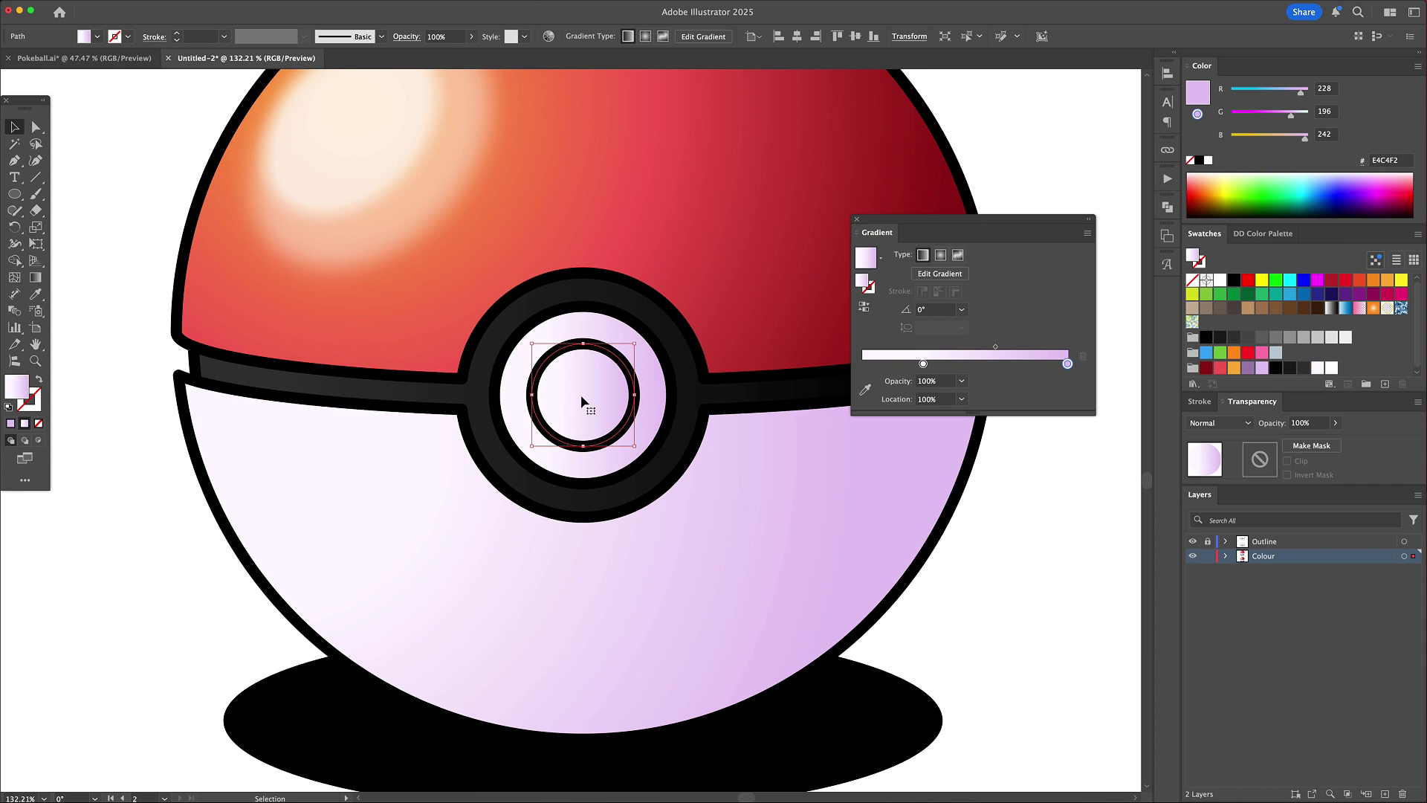
key("g")
left_click_drag(546, 356, 621, 429)
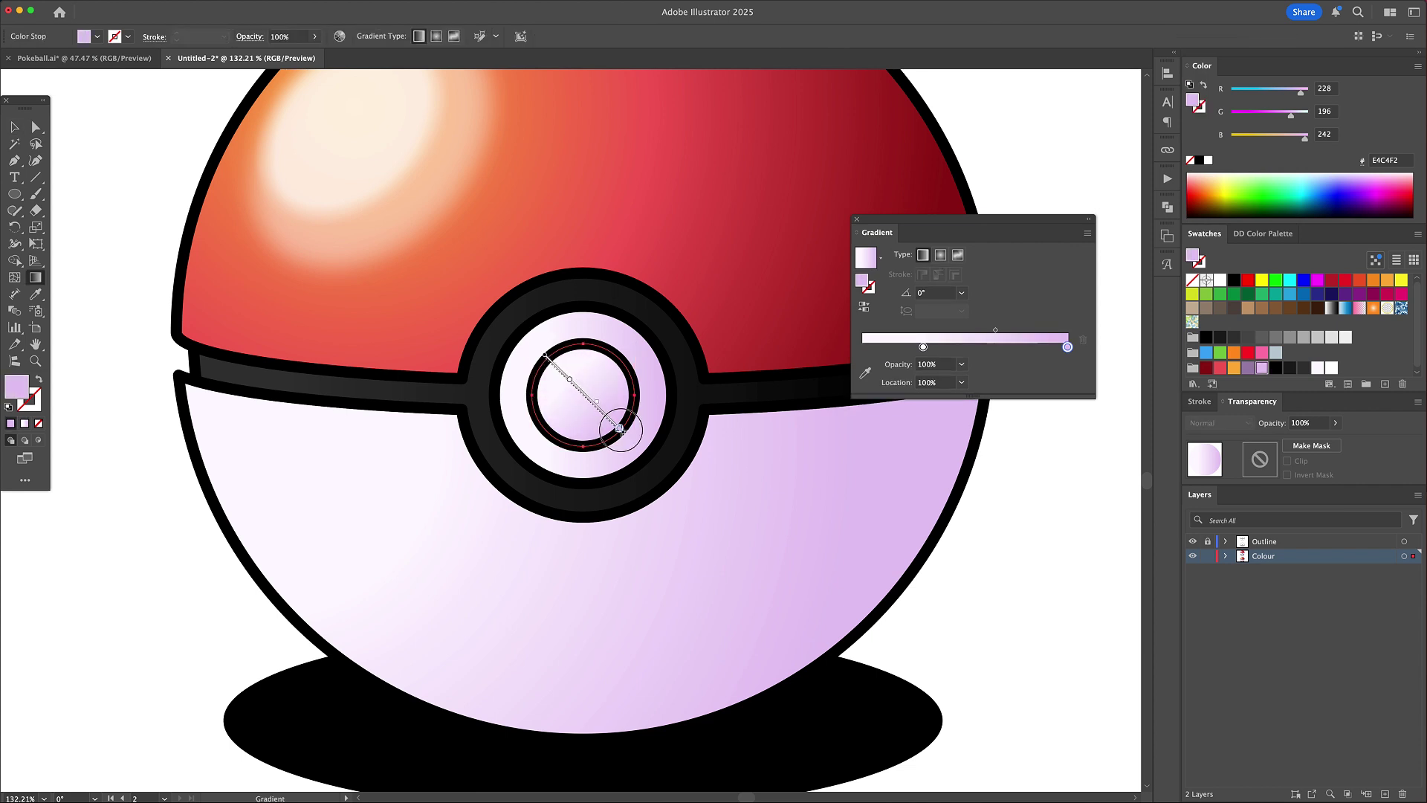
left_click(570, 322)
left_click_drag(523, 326, 647, 460)
key("v")
left_click(1039, 611)
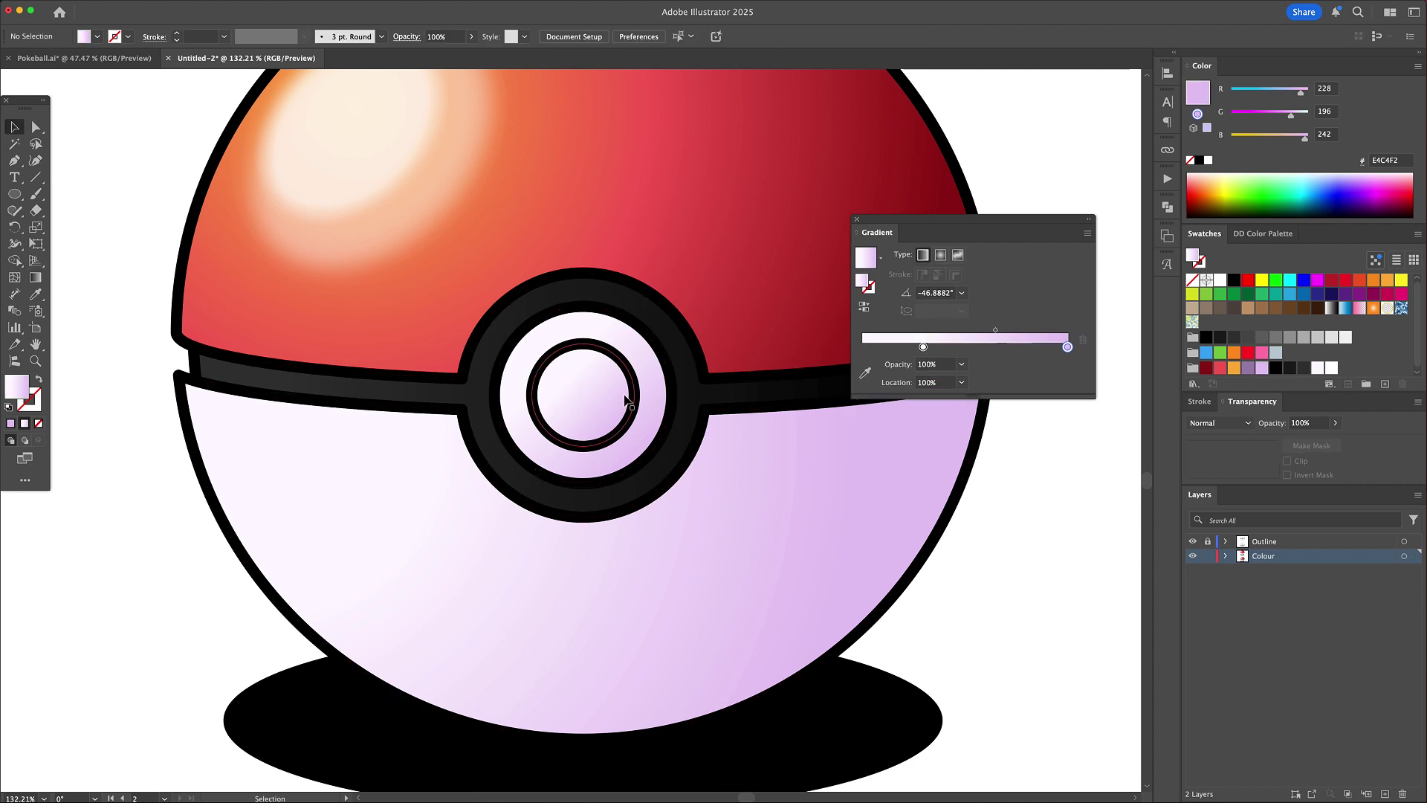
- Place a smaller copy of the button's centre circle inside it and reverse the copy's gradient
left_click(566, 409)
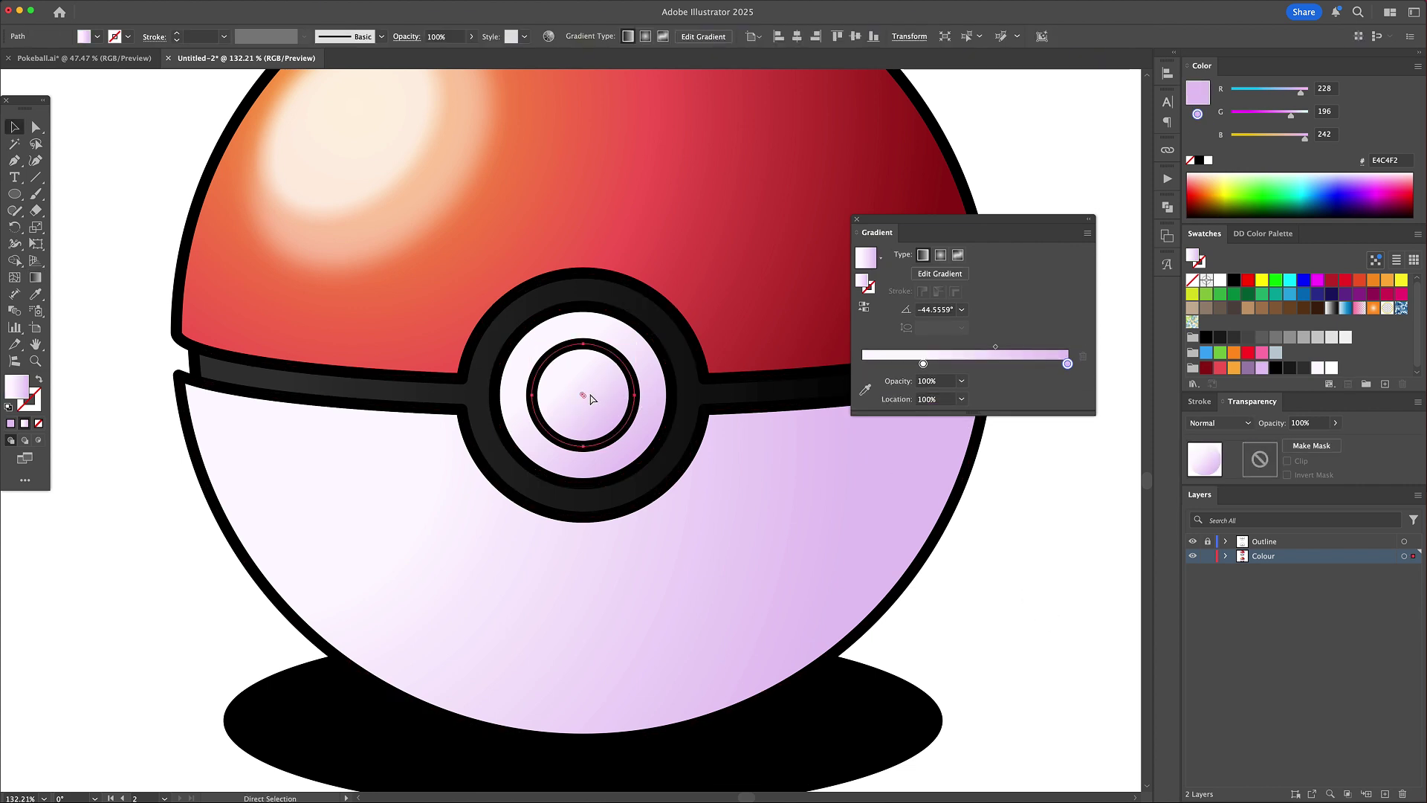
mouse_move(627, 364)
left_mouse_down()
mouse_move(635, 348)
mouse_move(621, 342)
mouse_move(614, 360)
left_mouse_up()
key("super+shift+a")
key("z")
left_click_drag(563, 400, 674, 392)
key("g")
left_click(638, 449)
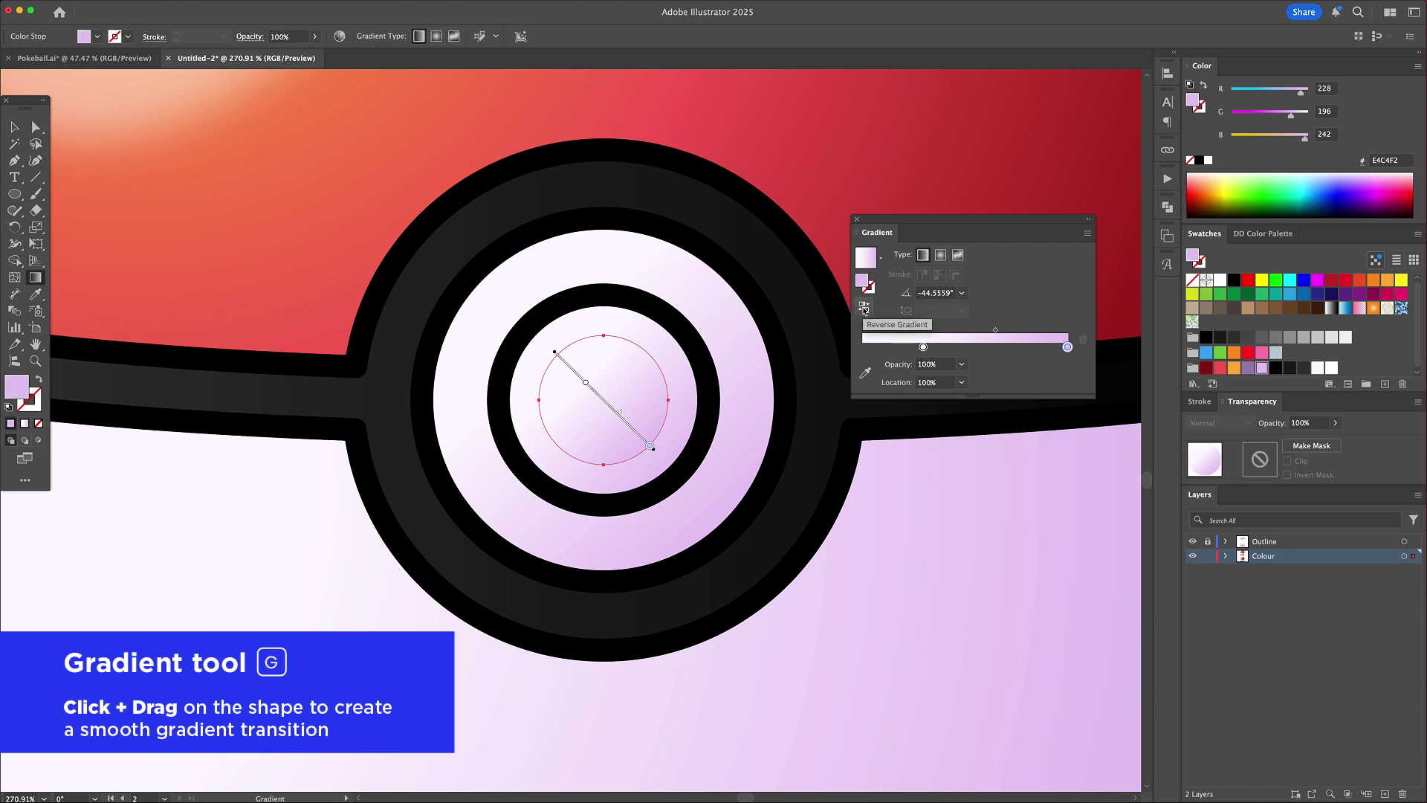
left_click(864, 308)
key("v")
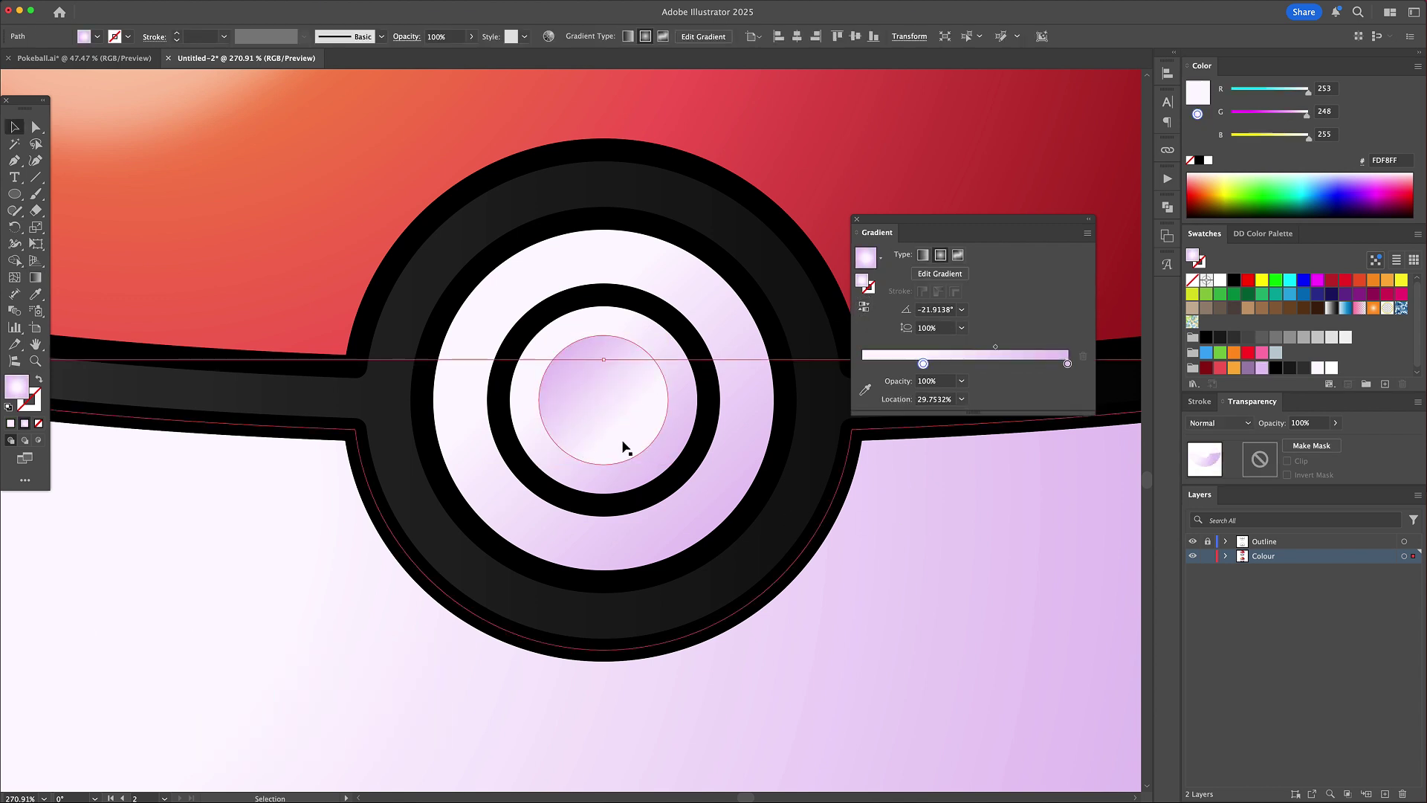
- Paste a copy of the button's ring in front, scale it down around its centre and reverse its gradient
left_click(746, 457)
left_click(736, 454)
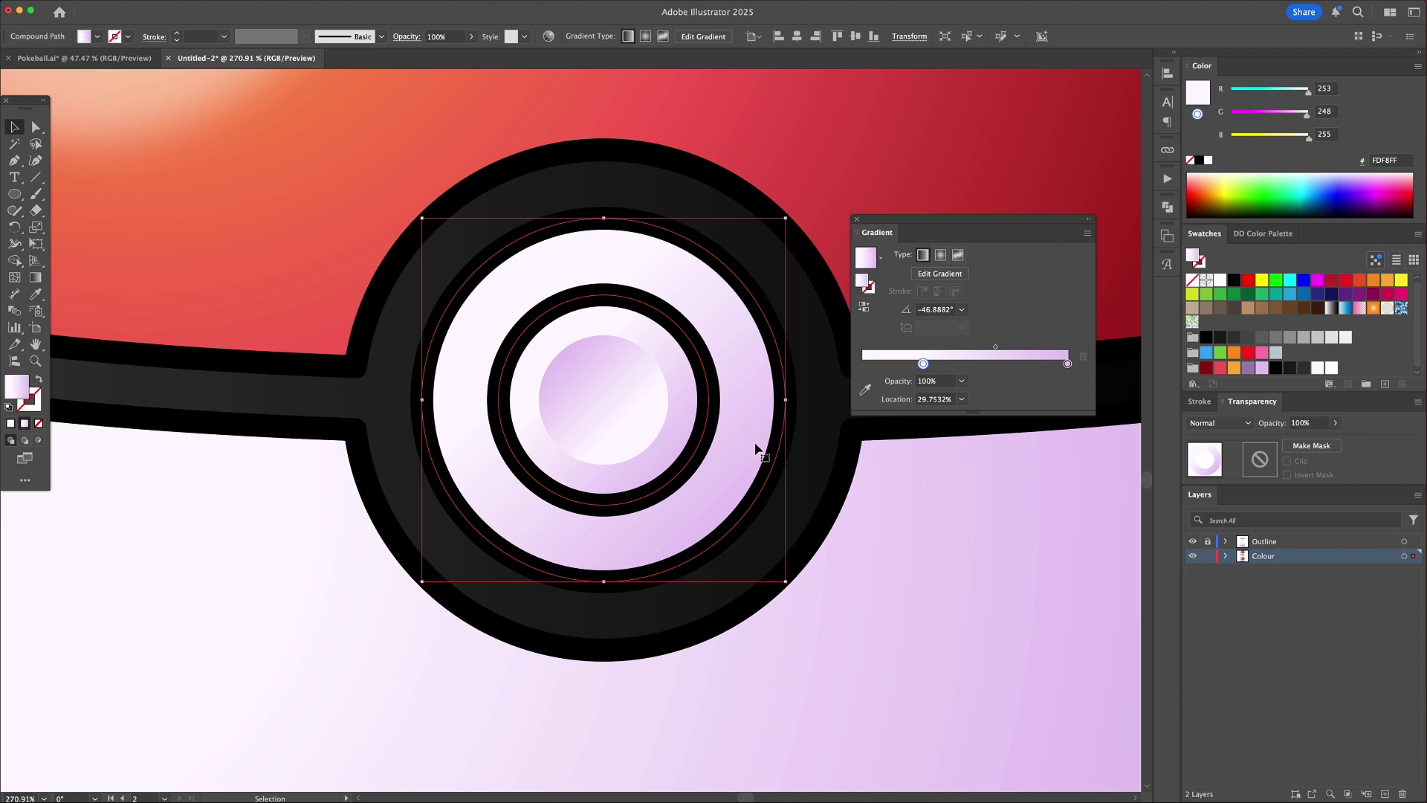
key("super+c")
key("super+f")
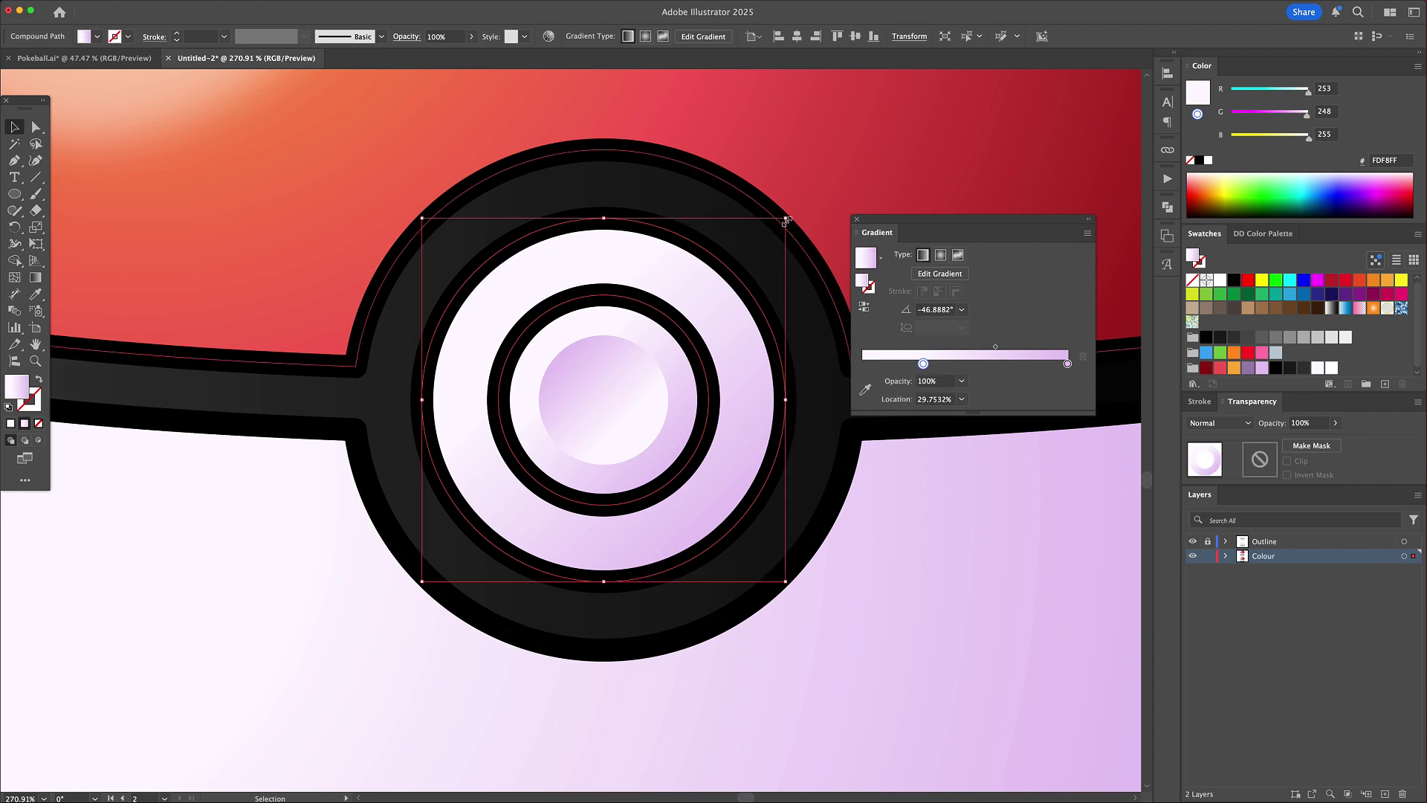
left_click_drag(787, 220, 746, 244)
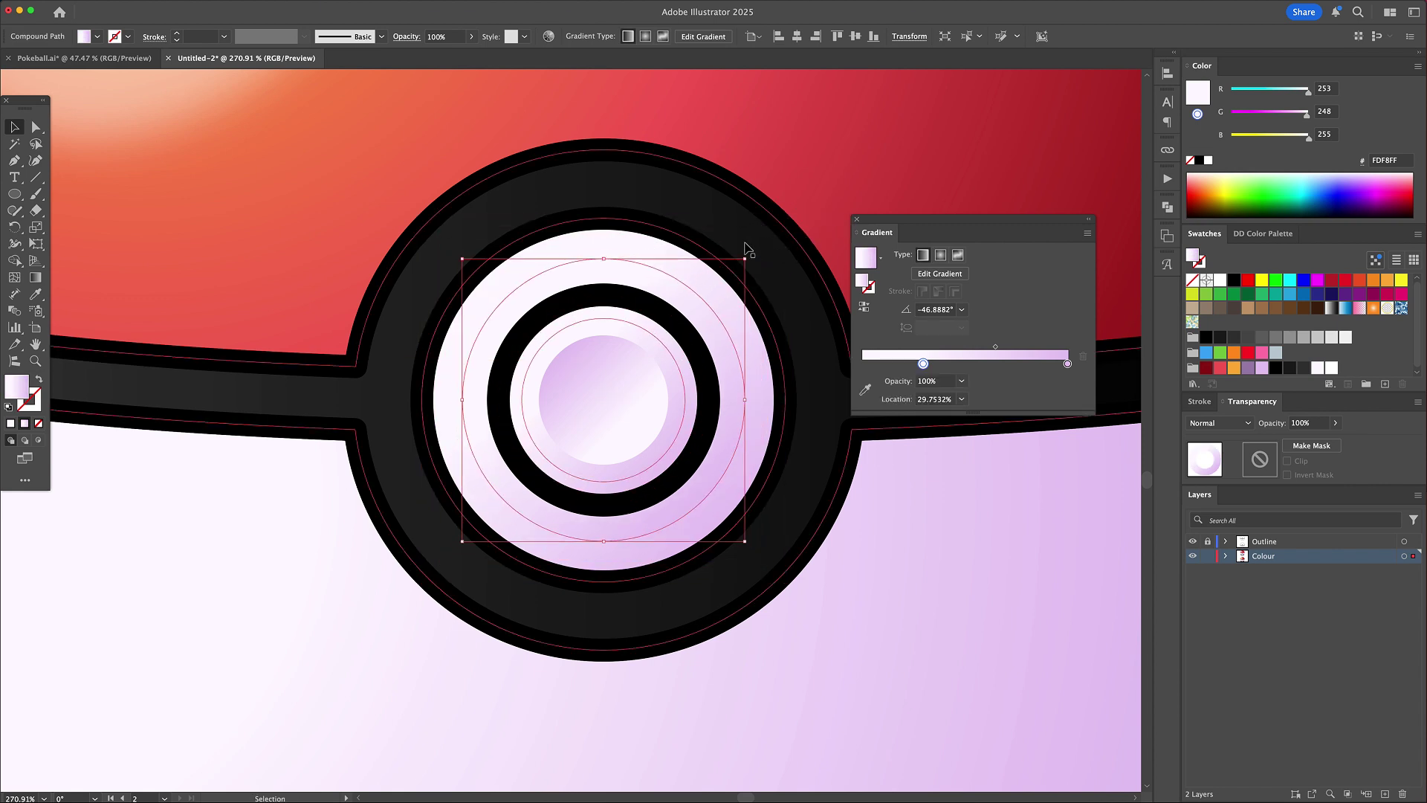
left_click(864, 306)
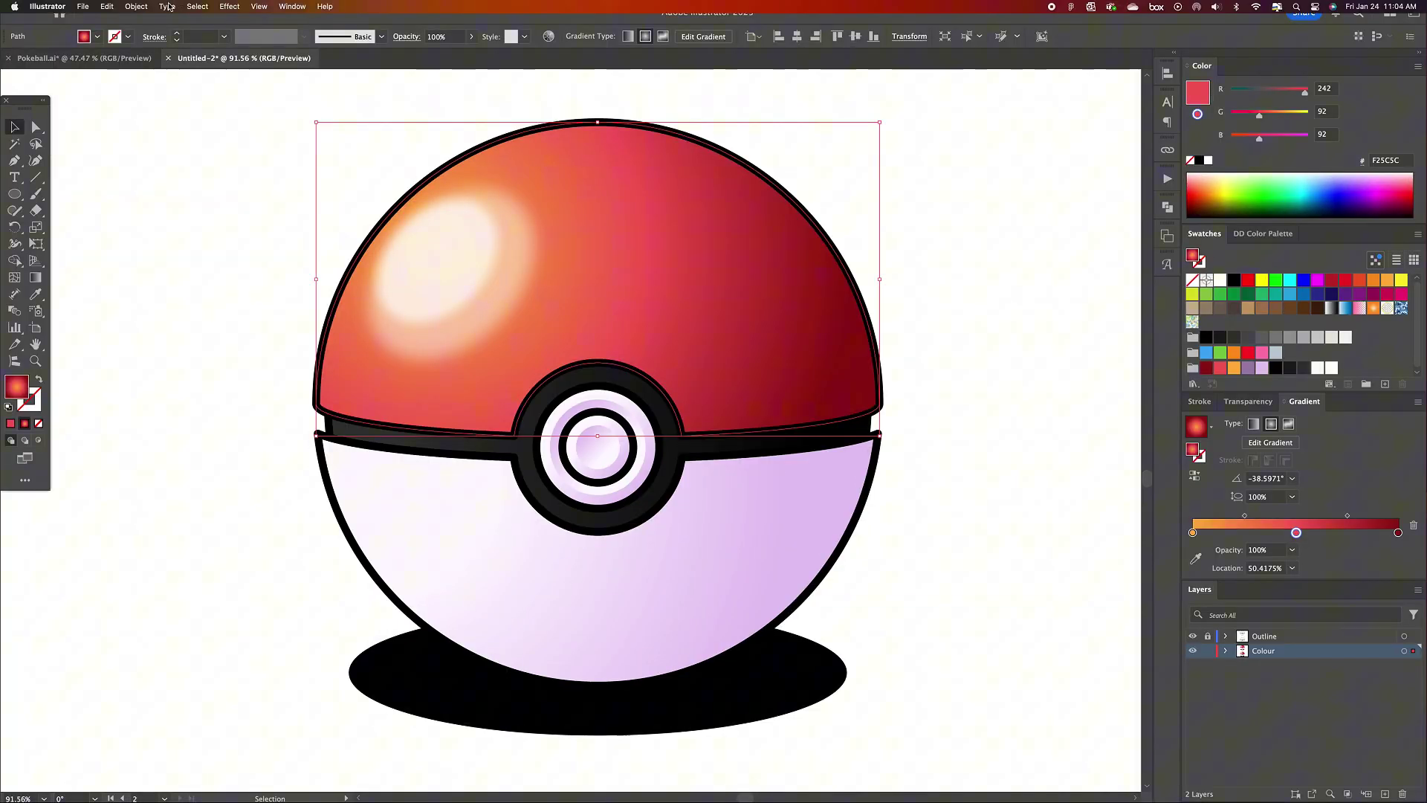
- Create an inner copy of the red upper half with Offset Path at -15 px and miter joins
left_click(136, 6)
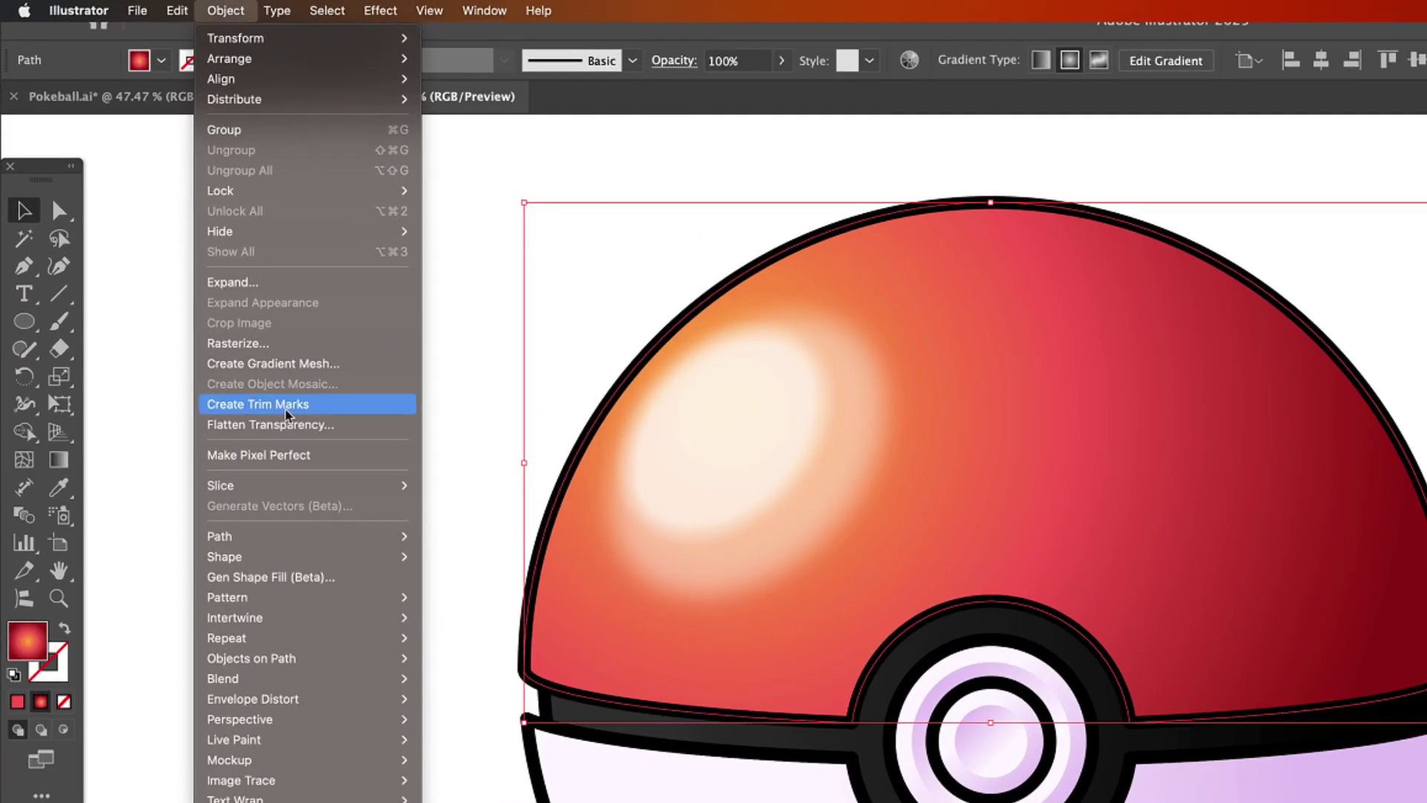
mouse_move(198, 325)
left_click(477, 608)
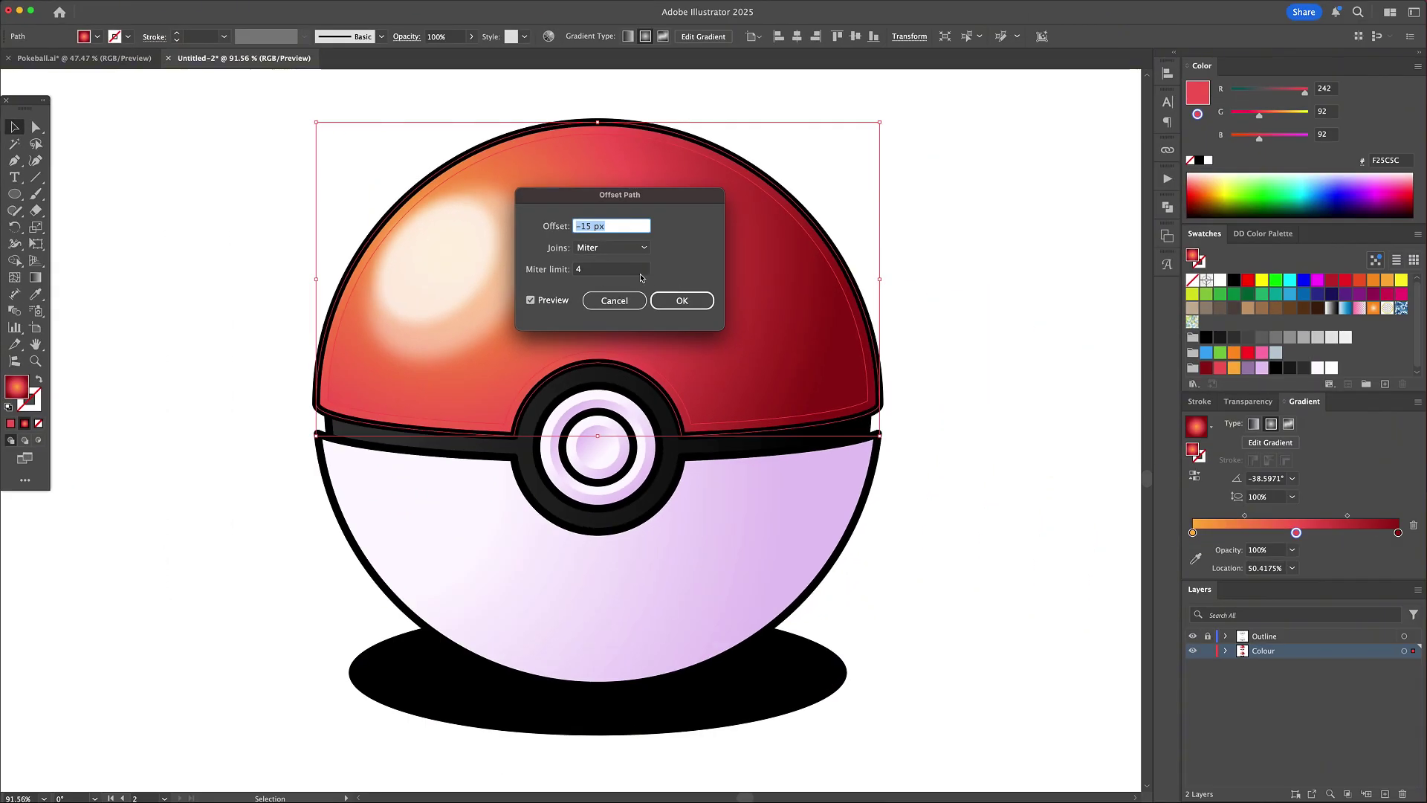
left_click(682, 301)
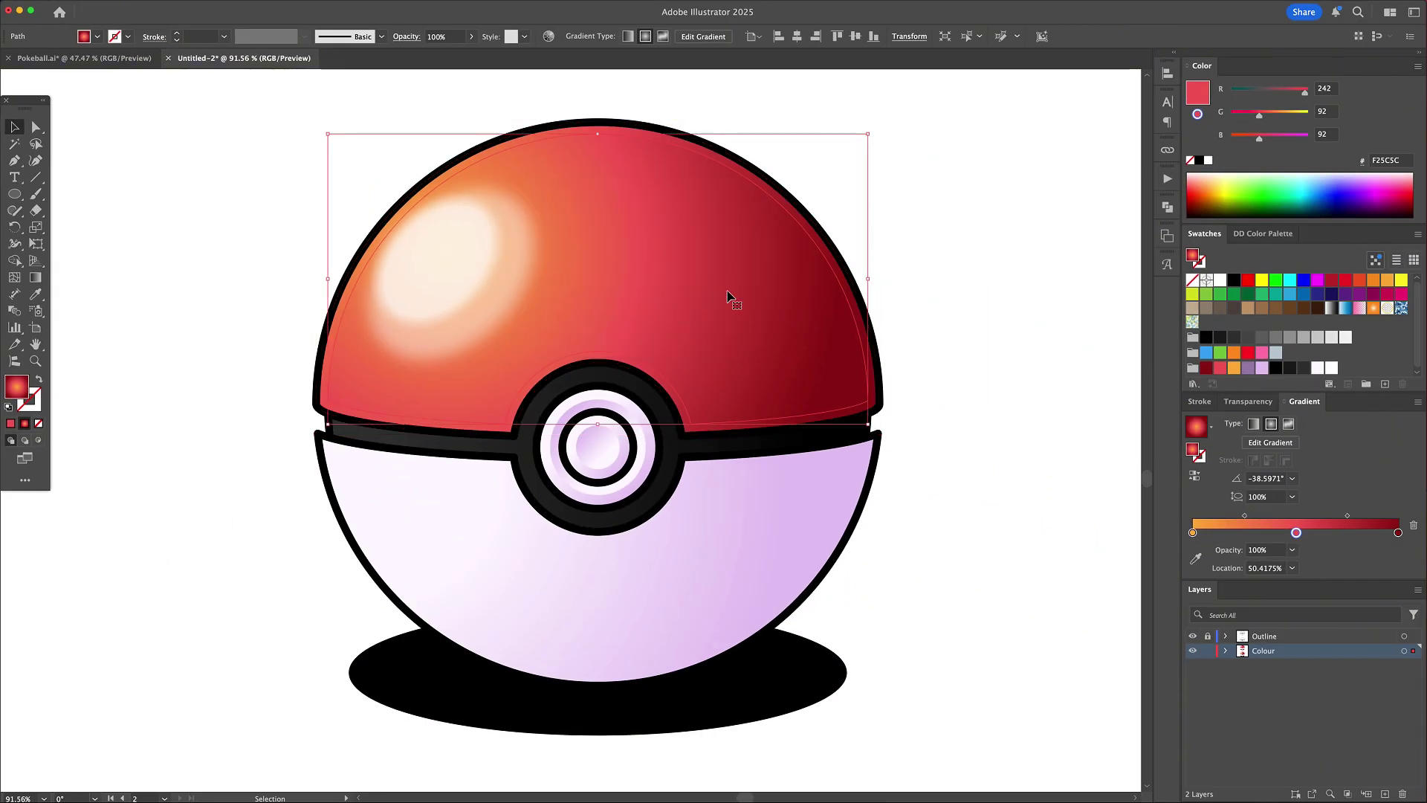
- Isolate the inner copy of the red half and delete its upper and side anchor points, keeping only its lower edge
double_click(728, 295)
key("a")
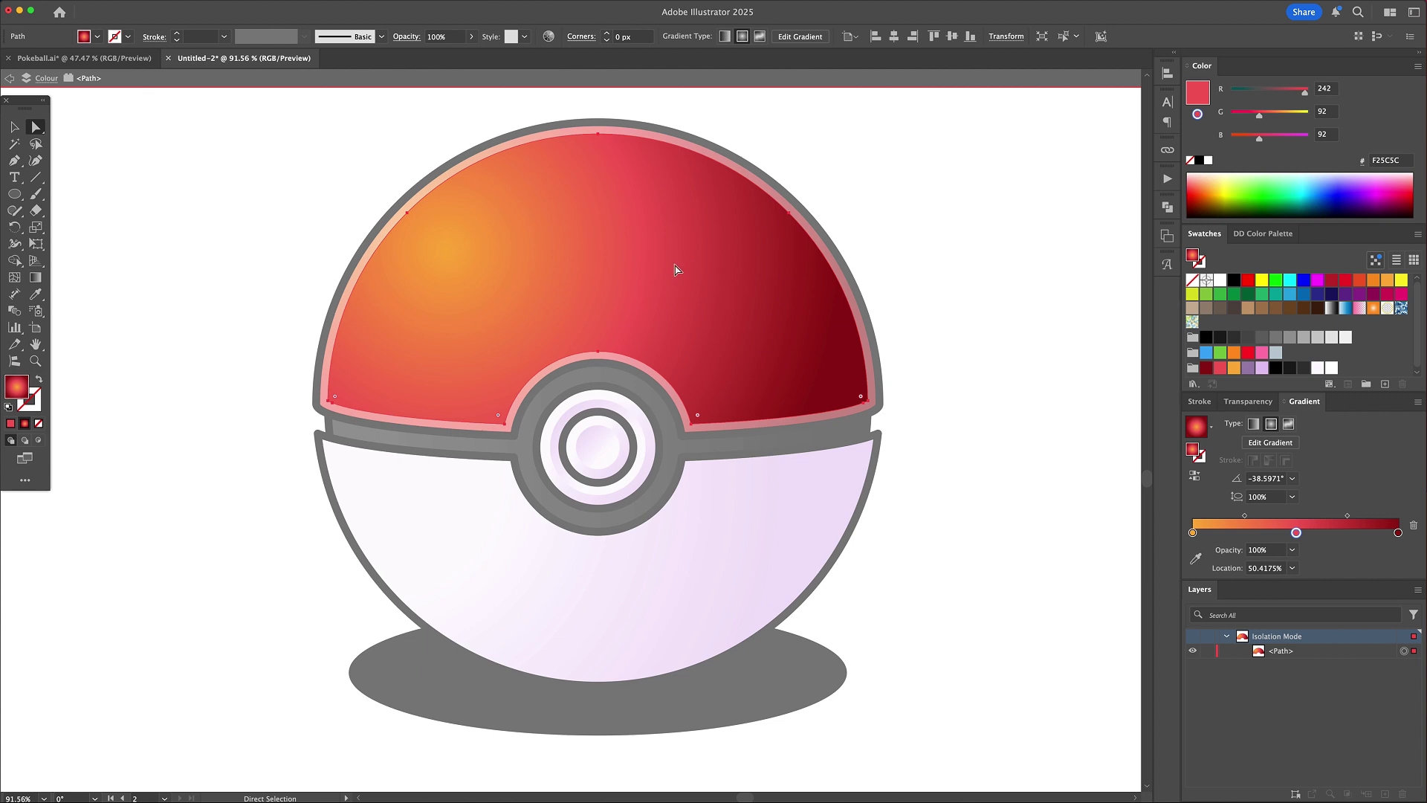
left_click_drag(571, 161, 570, 162)
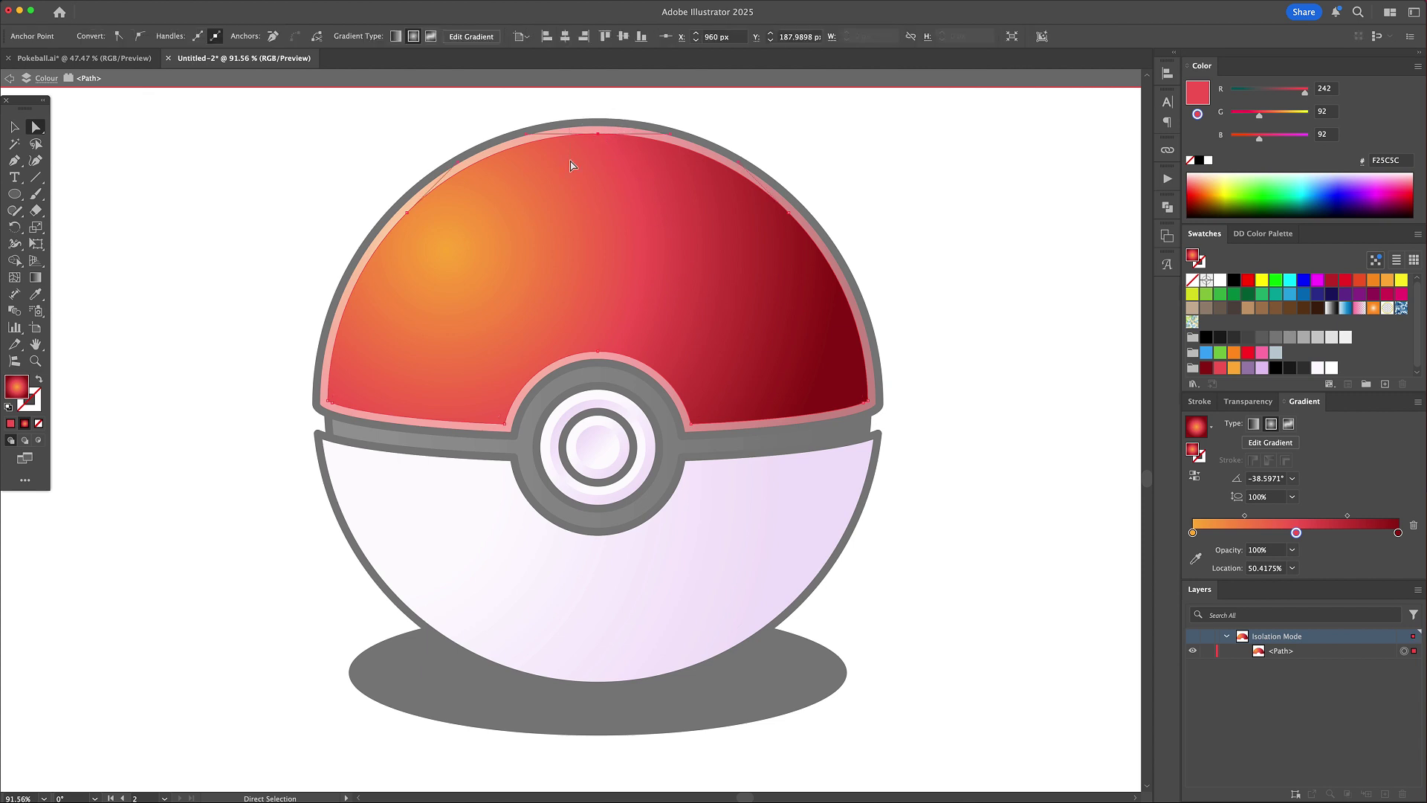
key("Delete")
left_click_drag(462, 188, 378, 242)
key("Delete")
left_click_drag(714, 197, 847, 241)
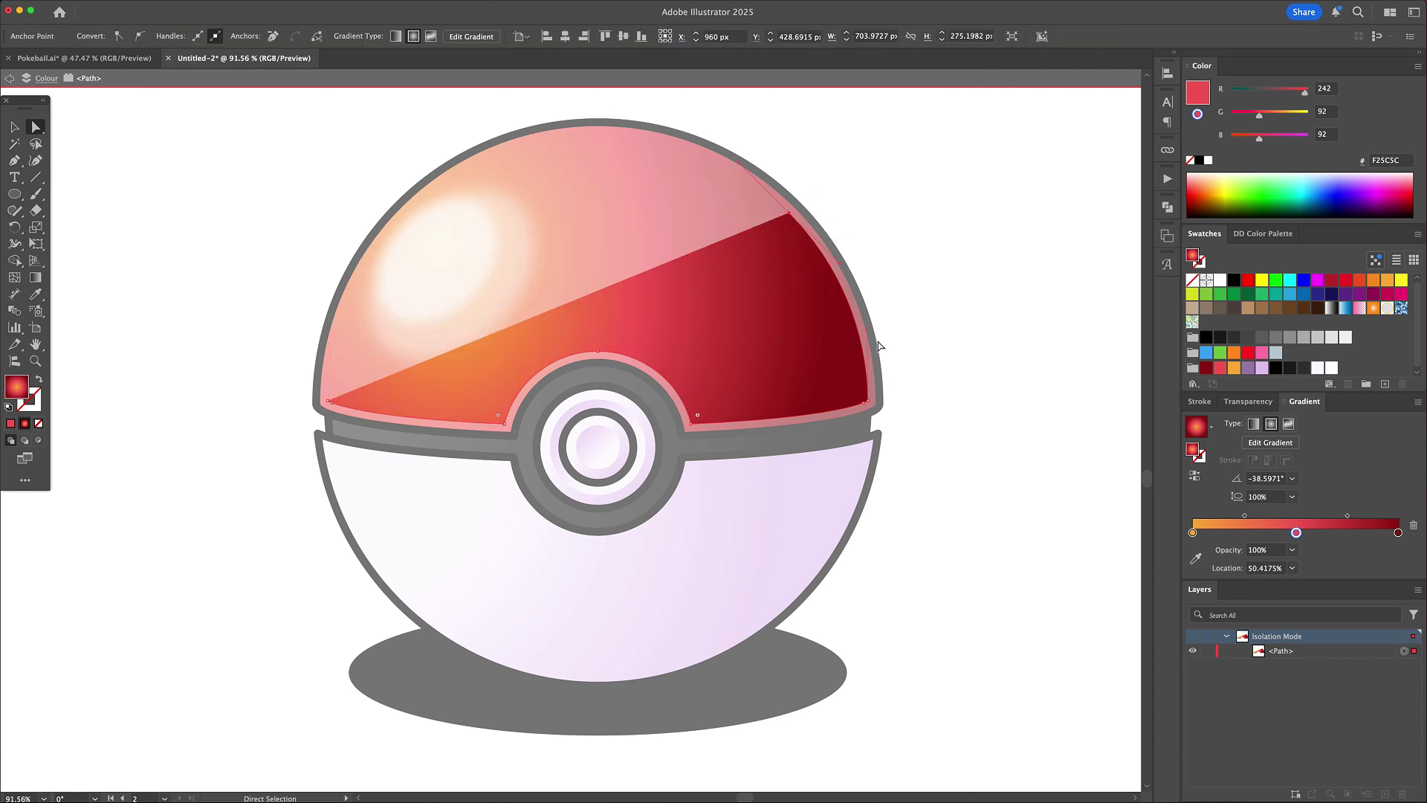
key("Delete")
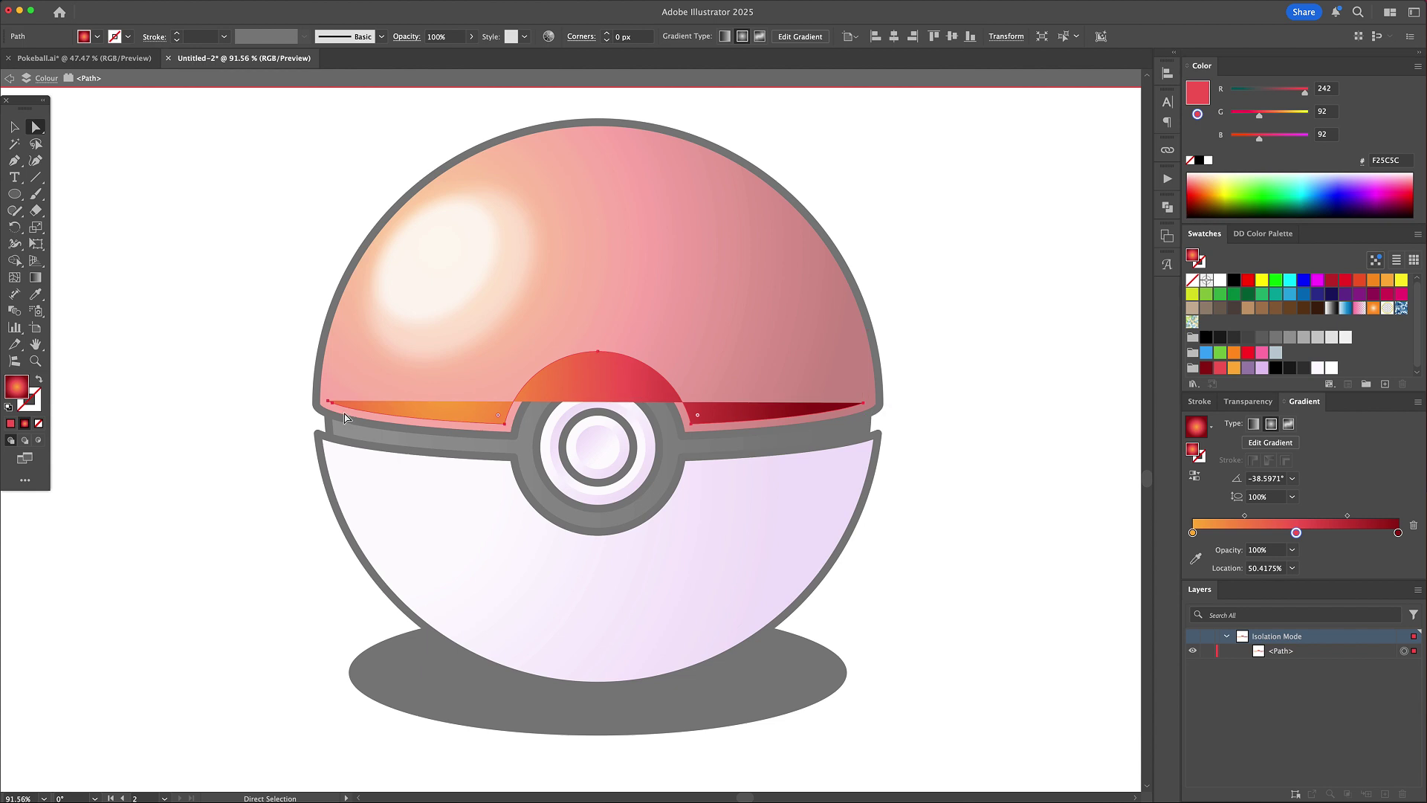
- Continue the remaining lower edge past both sides of the ball with the Pen tool, close it below the band and leave isolation
key("p")
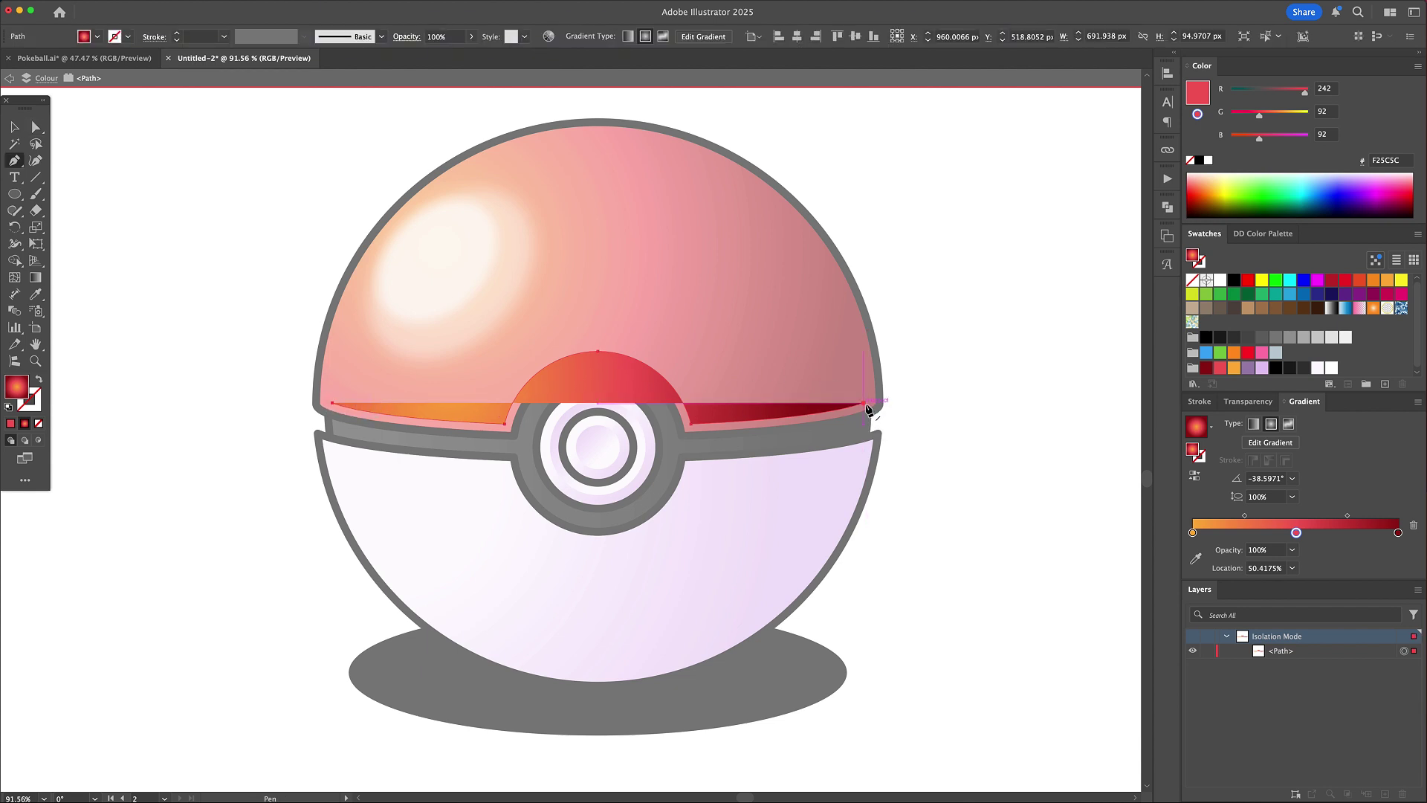
left_click(866, 405)
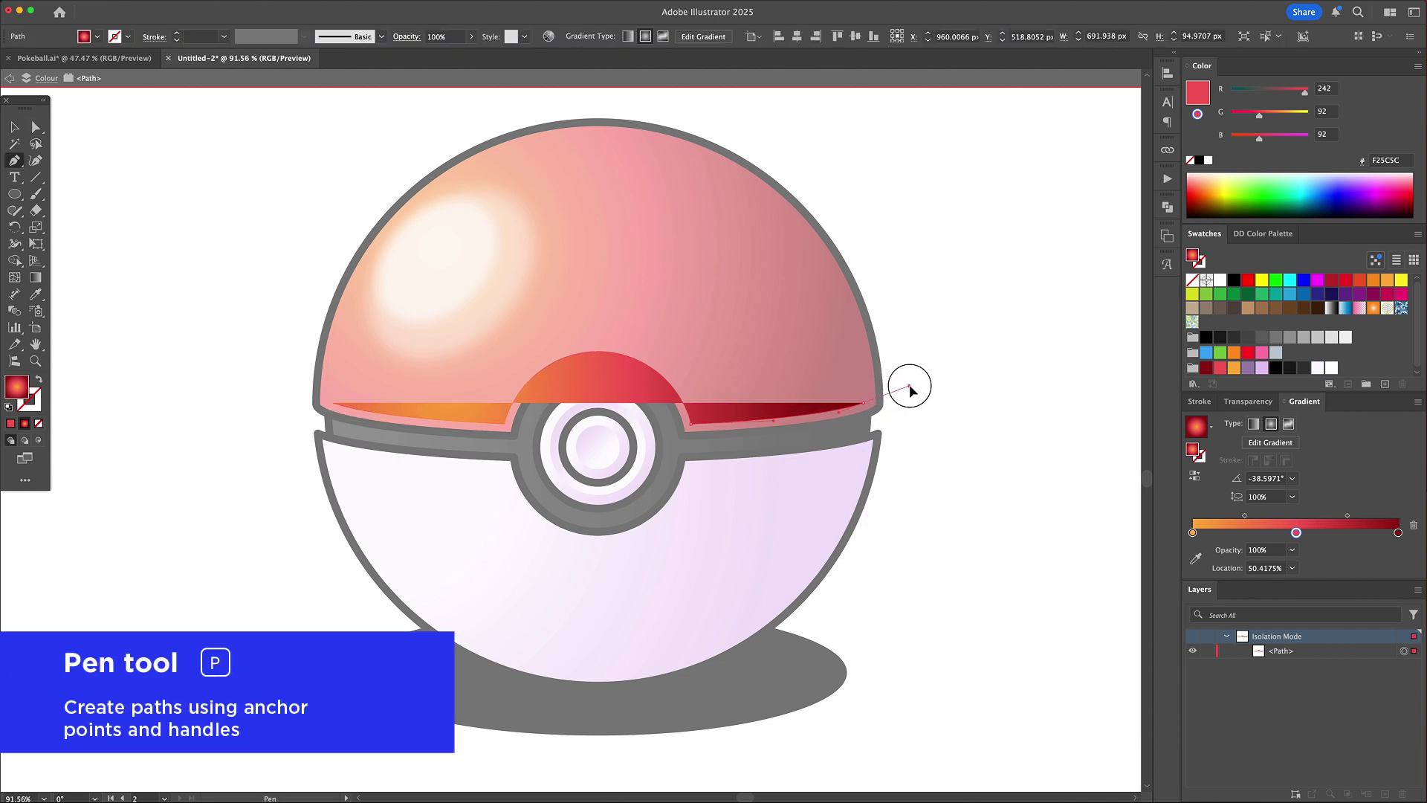
left_click(925, 369)
left_click(920, 453)
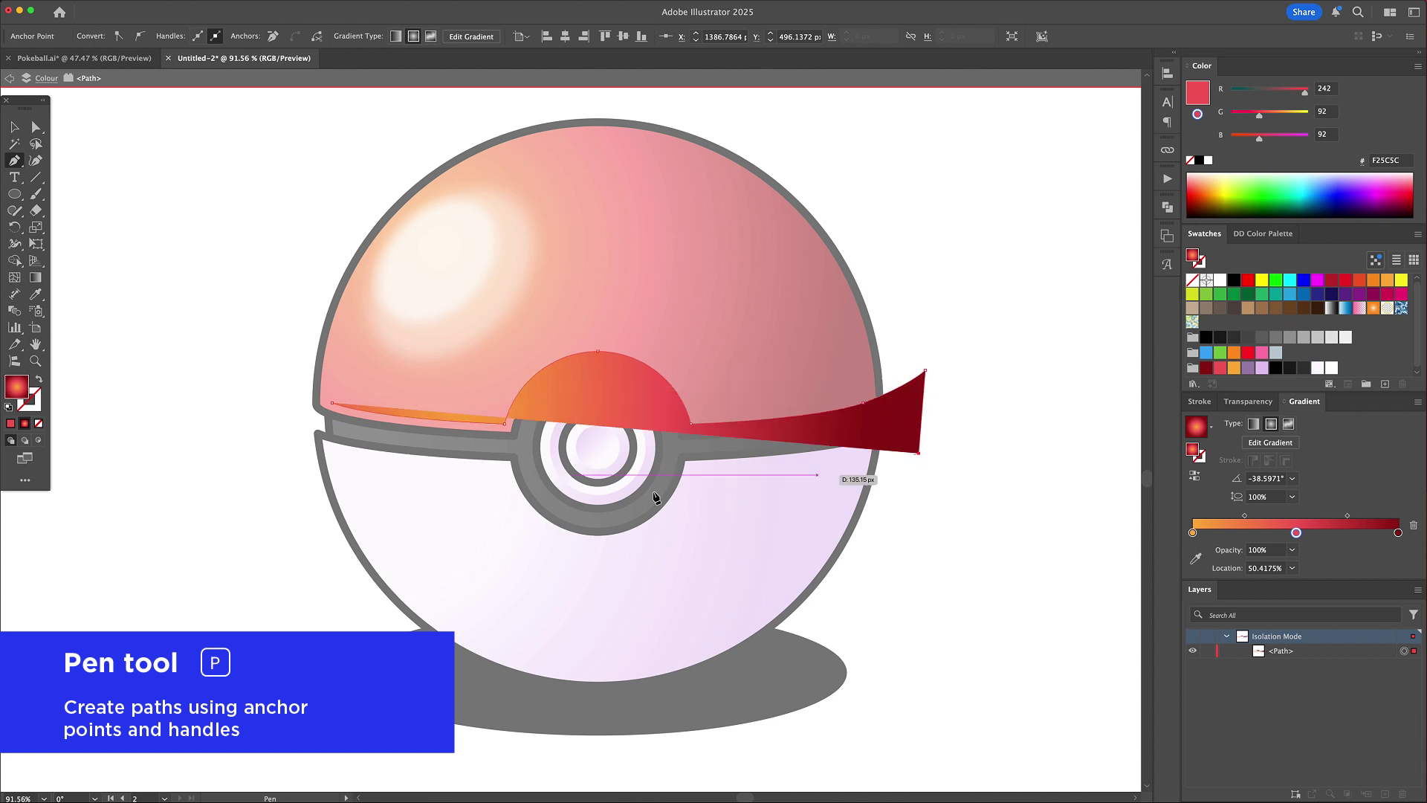
left_click(296, 505)
left_click(236, 438)
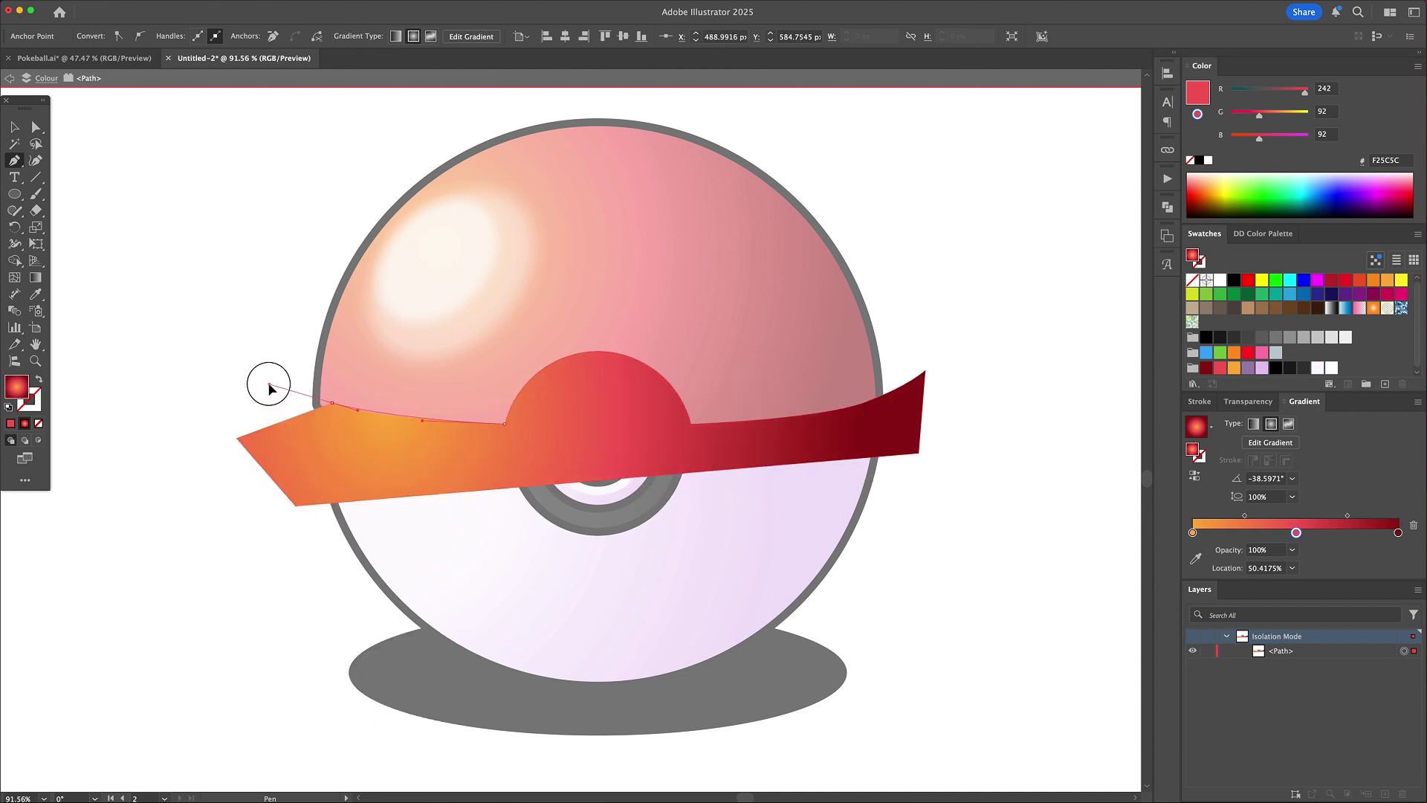
left_click(223, 356)
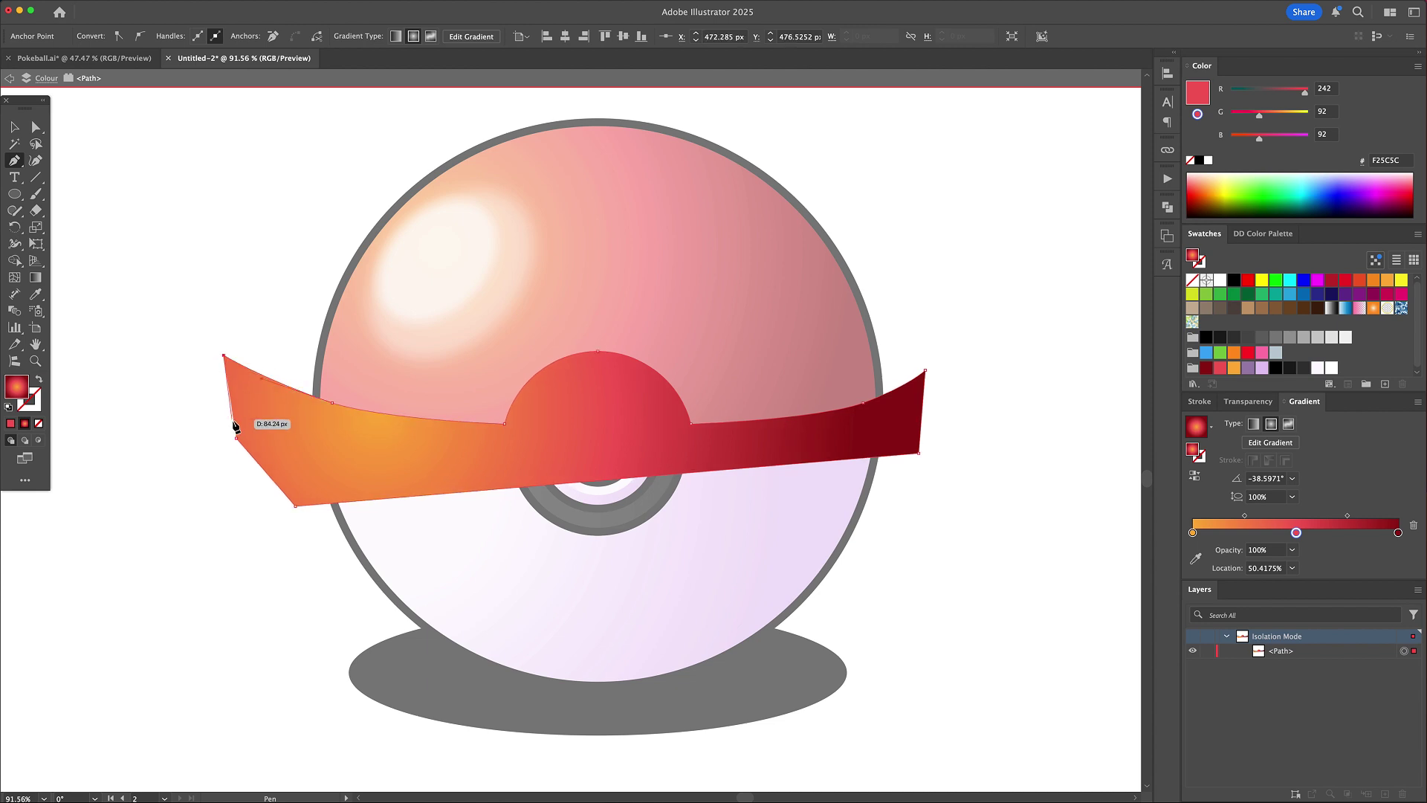
key("v")
double_click(251, 526)
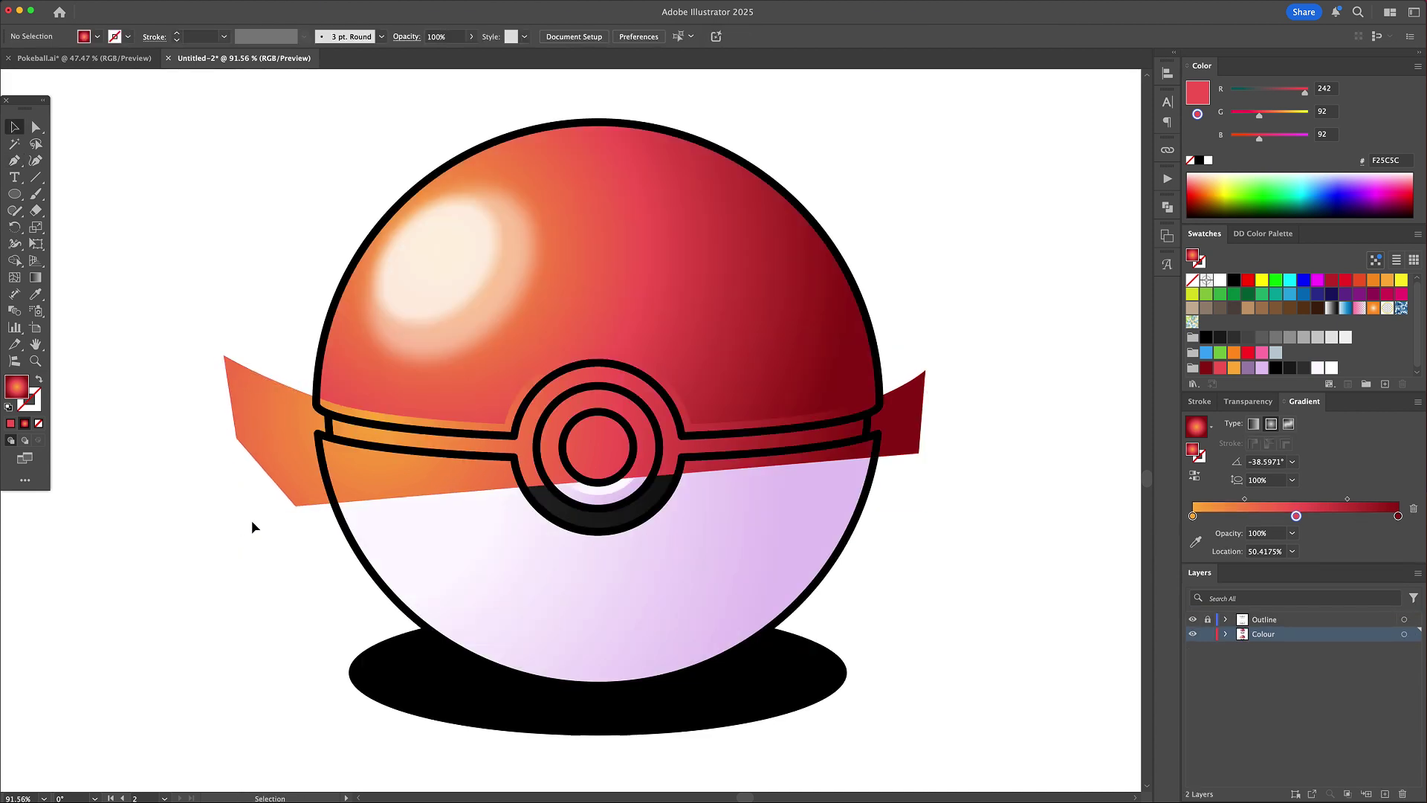
- Trim away the part of the extended shape outside the red upper half with the Shape Builder, leaving a thin rim strip
left_click(311, 474)
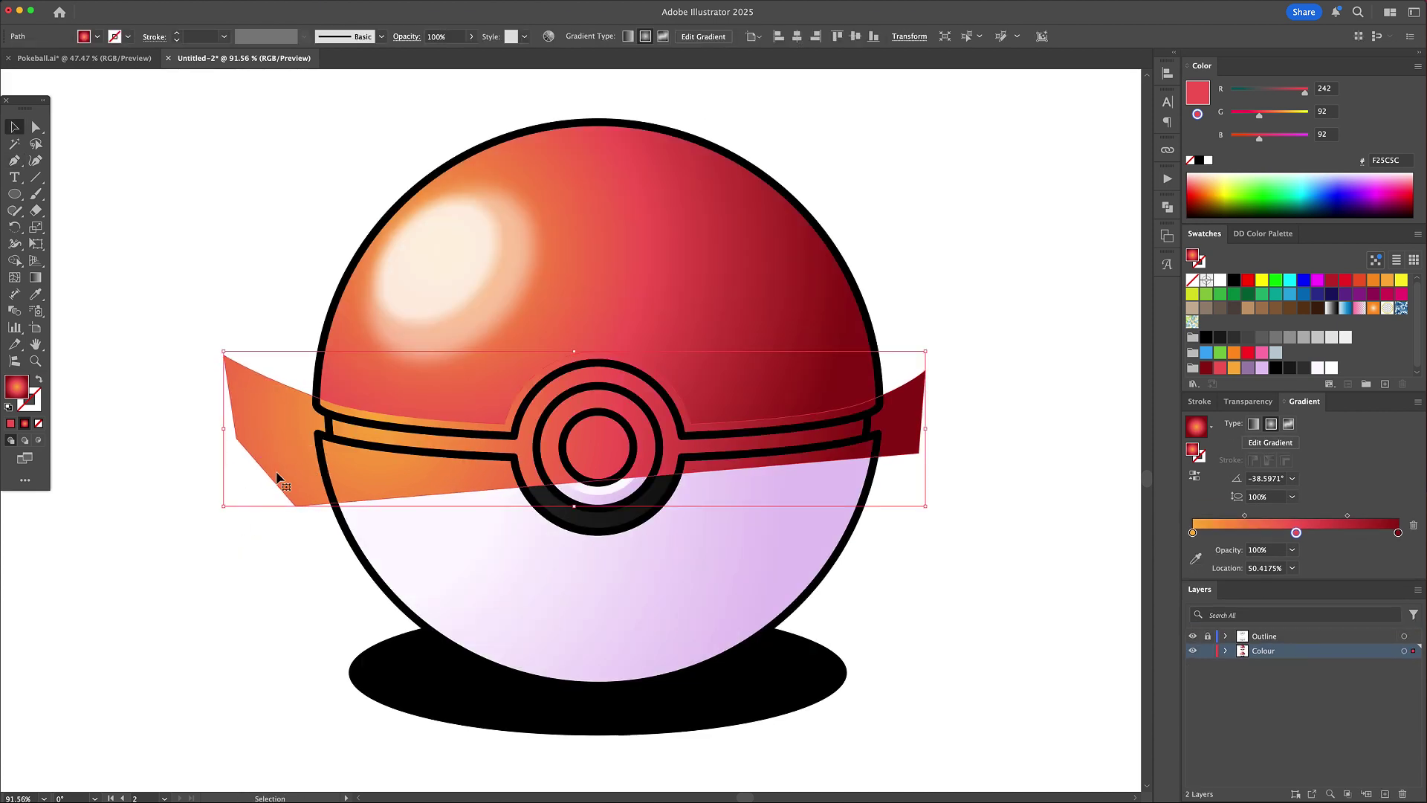
left_click(621, 283, "shift")
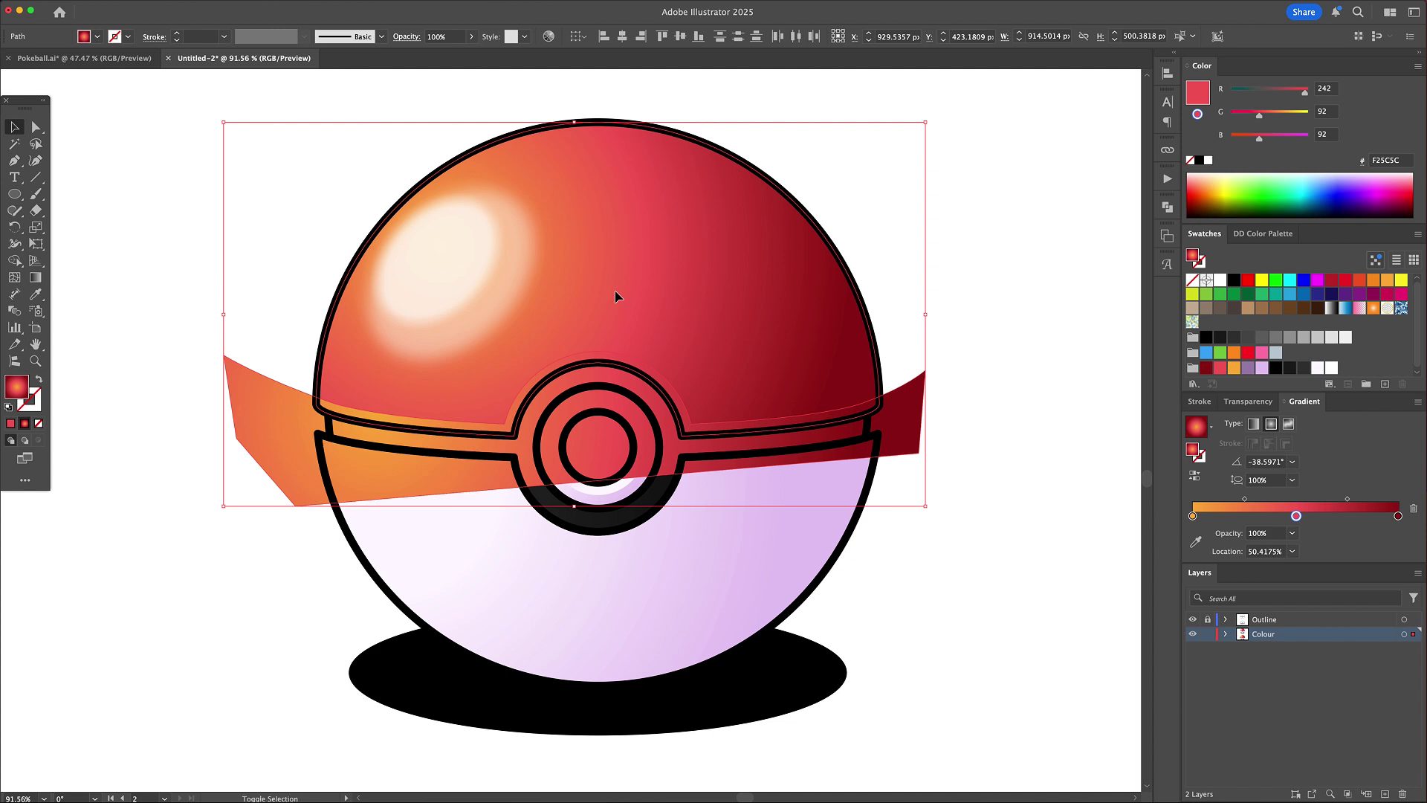
key("shift+m")
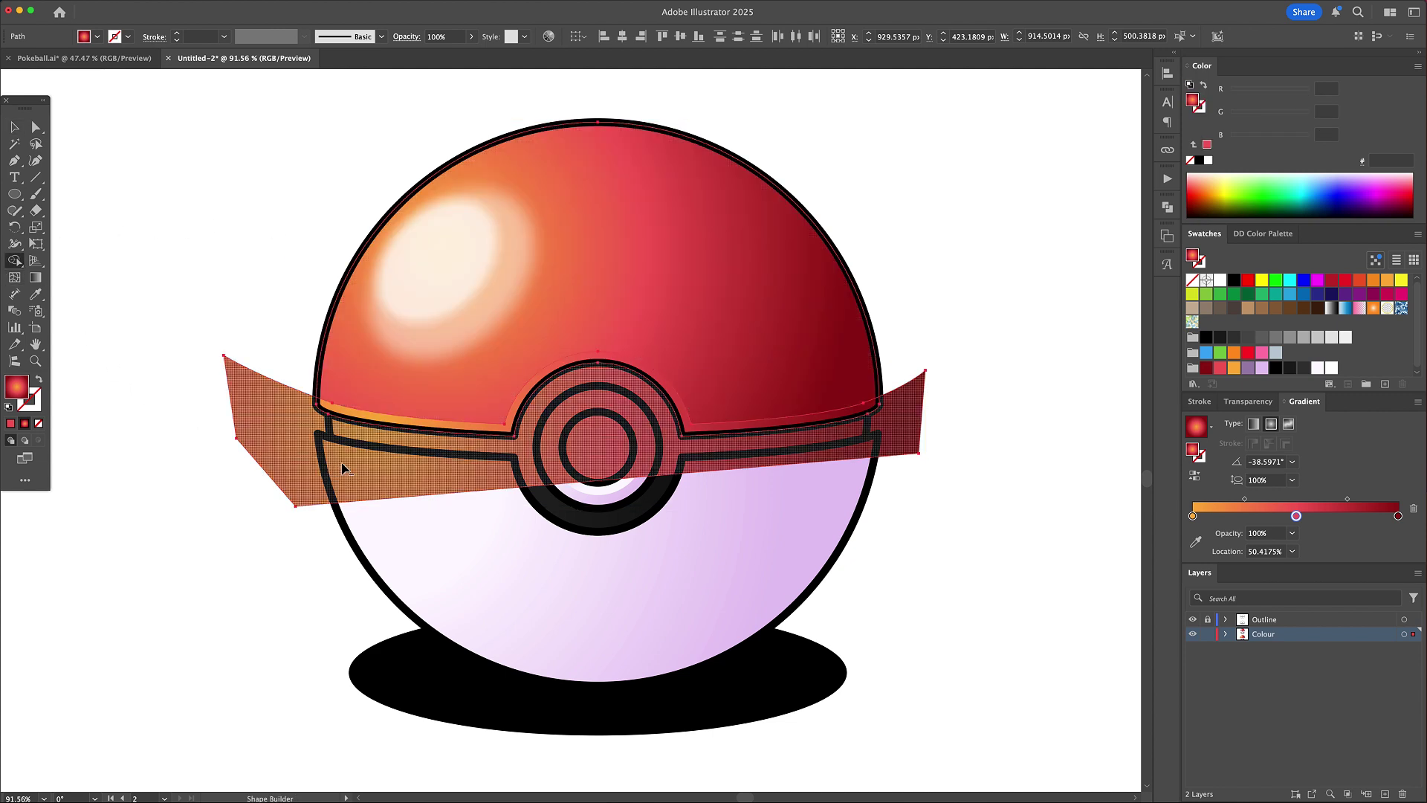
left_click(344, 468, "alt")
key("v")
left_click(999, 434)
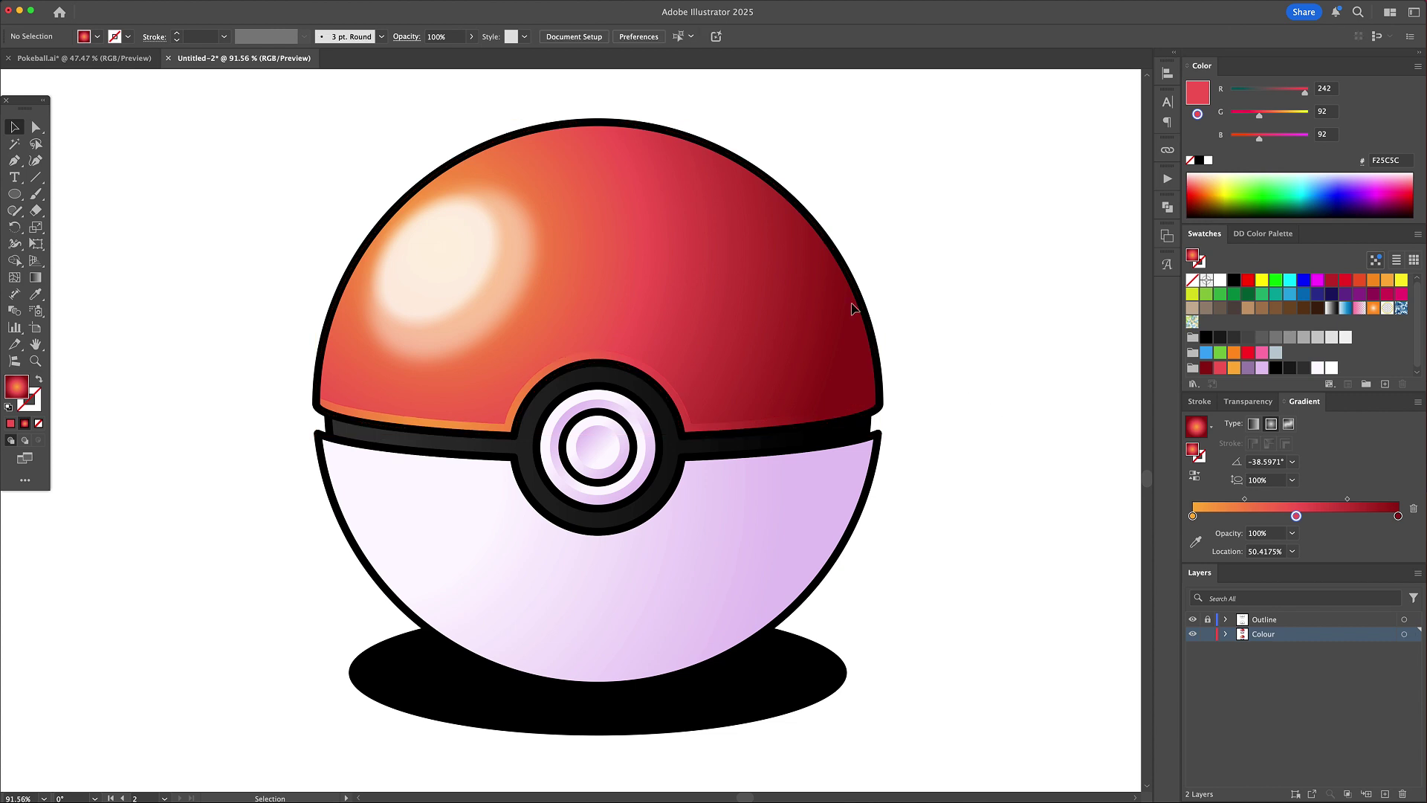
- Redraw the radial gradient of the red half's rim strip diagonally at about -28° across the ball
left_click(591, 359)
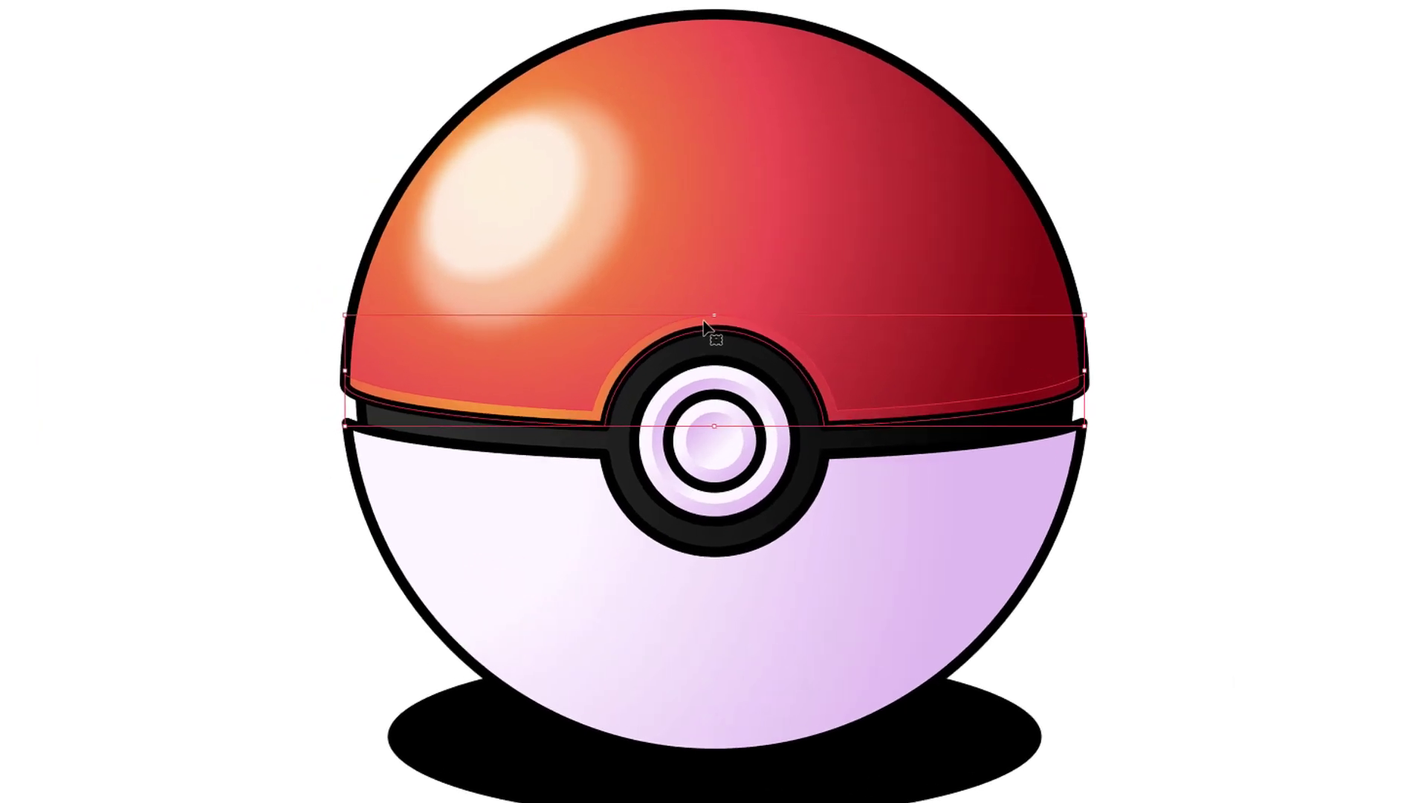
key("g")
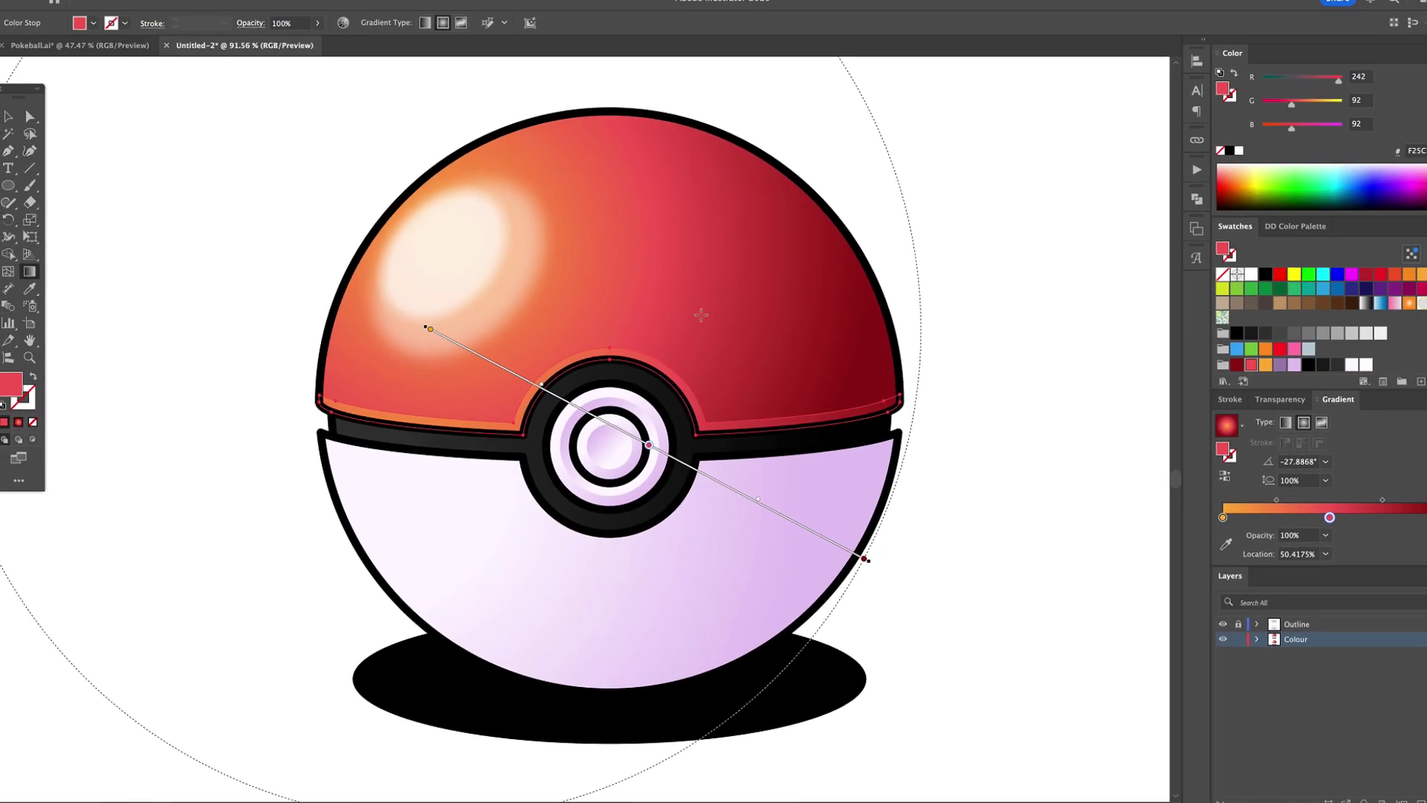
key("v")
- Create an inner copy of the white lower half with Offset Path
left_click(1223, 289)
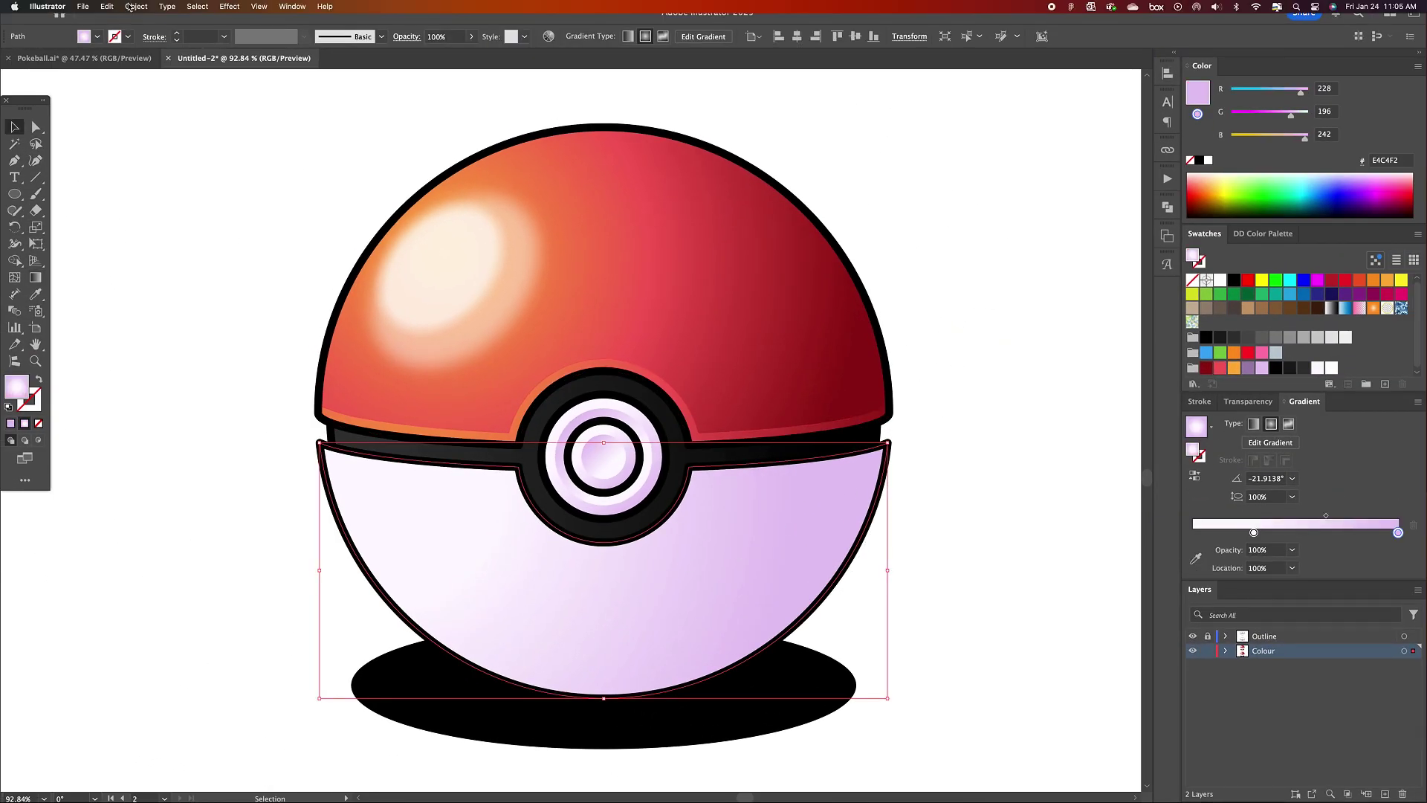
left_click(135, 8)
mouse_move(186, 322)
left_click(297, 366)
key("Return")
- Isolate the inner copy of the white half and delete its bottom and side anchor points, keeping only its upper edge
double_click(664, 644)
key("a")
left_click_drag(664, 644, 618, 701)
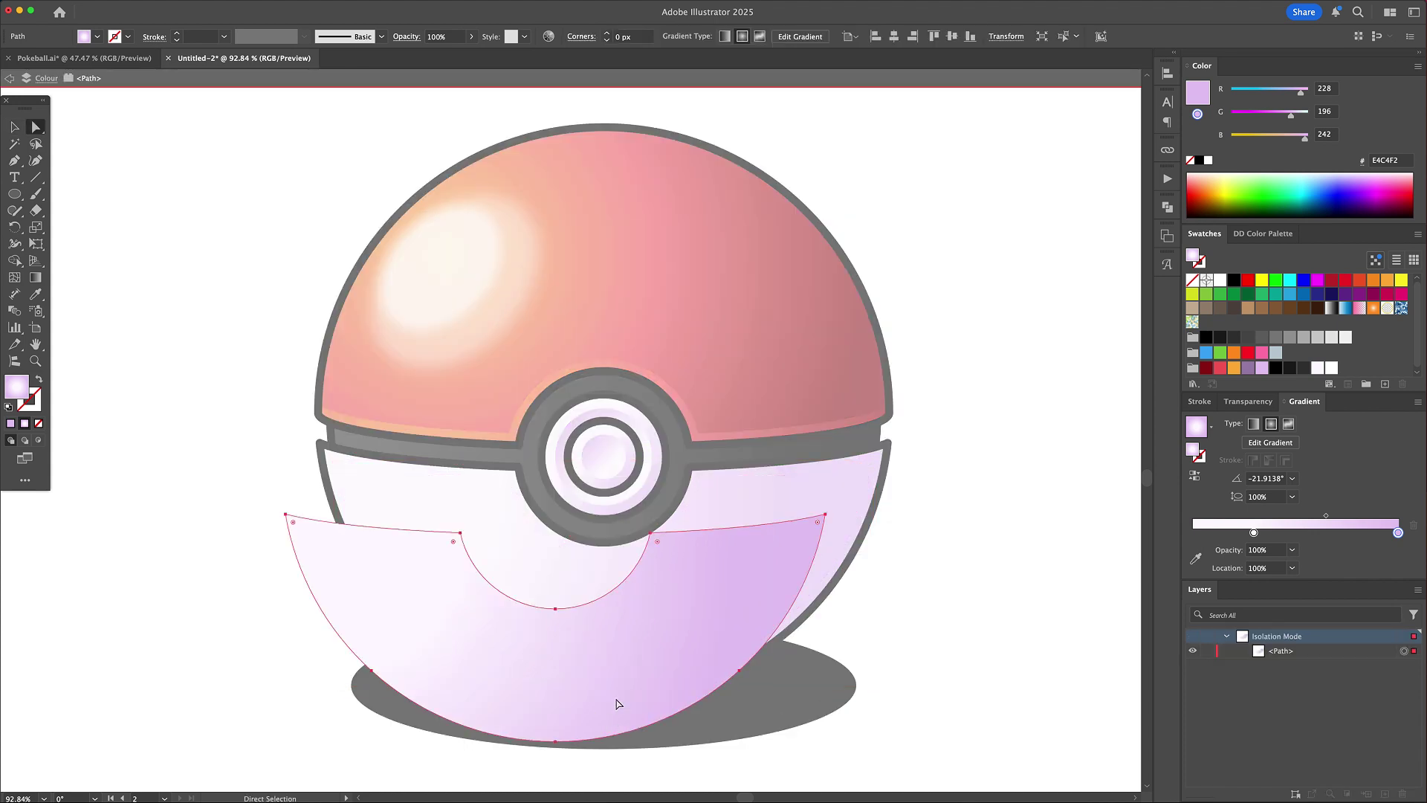
key("super+z")
left_click(604, 687)
key("Delete")
key("Delete")
left_click(419, 615)
key("Delete")
- Extend the white copy's upper edge into a closed shape above the band and trim it to the lower half with the Shape Builder
mouse_move(874, 460)
left_mouse_down()
mouse_move(901, 453)
mouse_move(869, 461)
mouse_move(885, 462)
left_mouse_up()
mouse_move(320, 456)
left_mouse_down()
mouse_move(332, 478)
mouse_move(320, 456)
left_mouse_up()
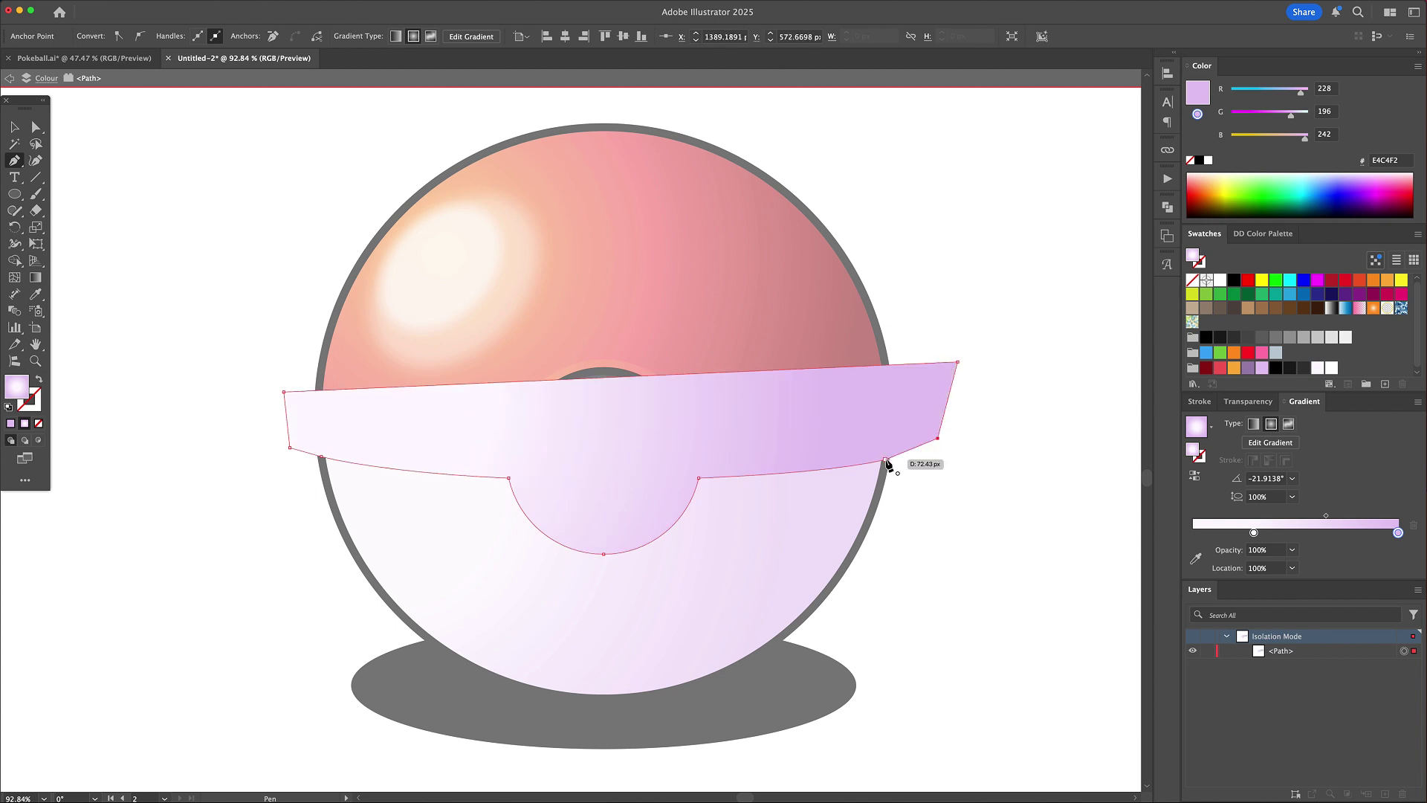
left_click(886, 461)
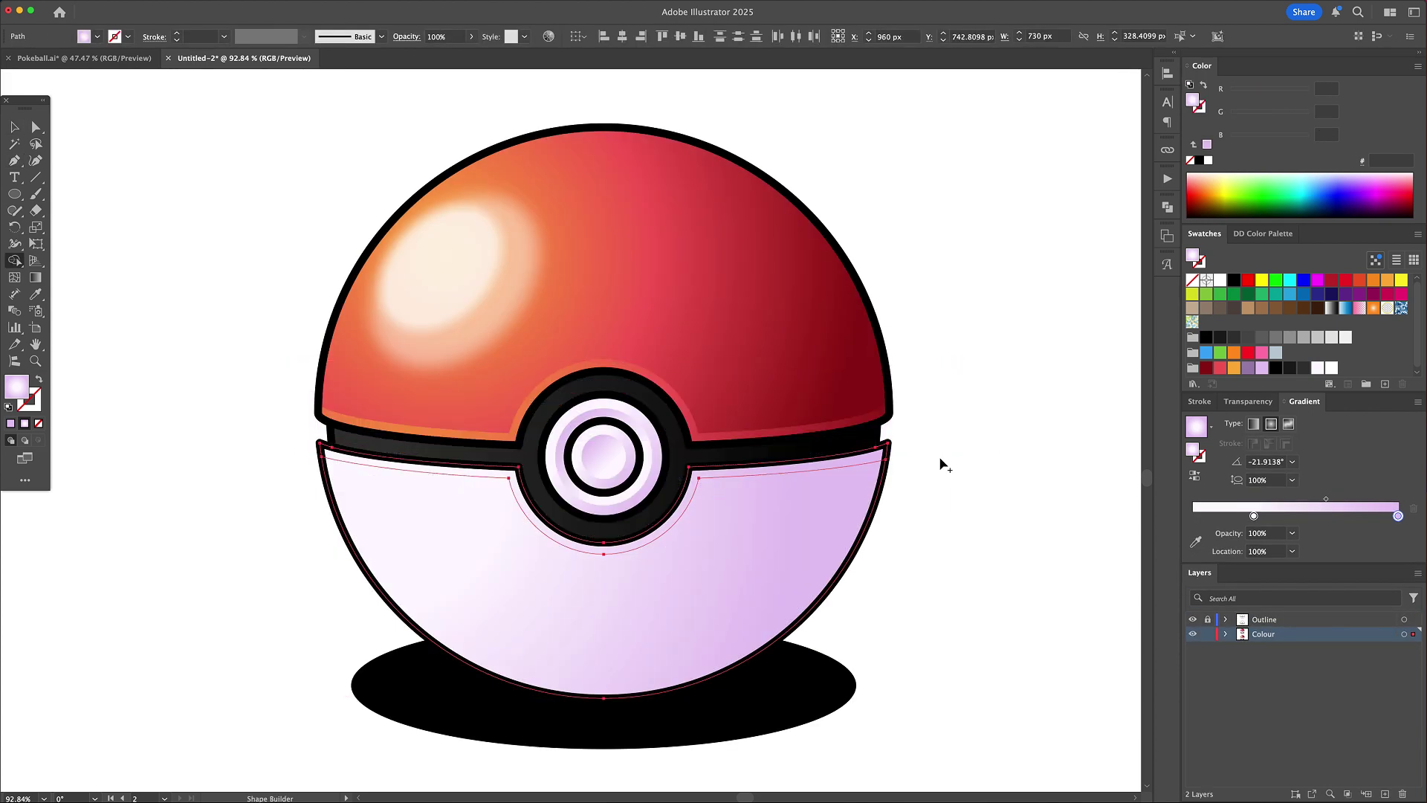
key("v")
left_click(940, 463)
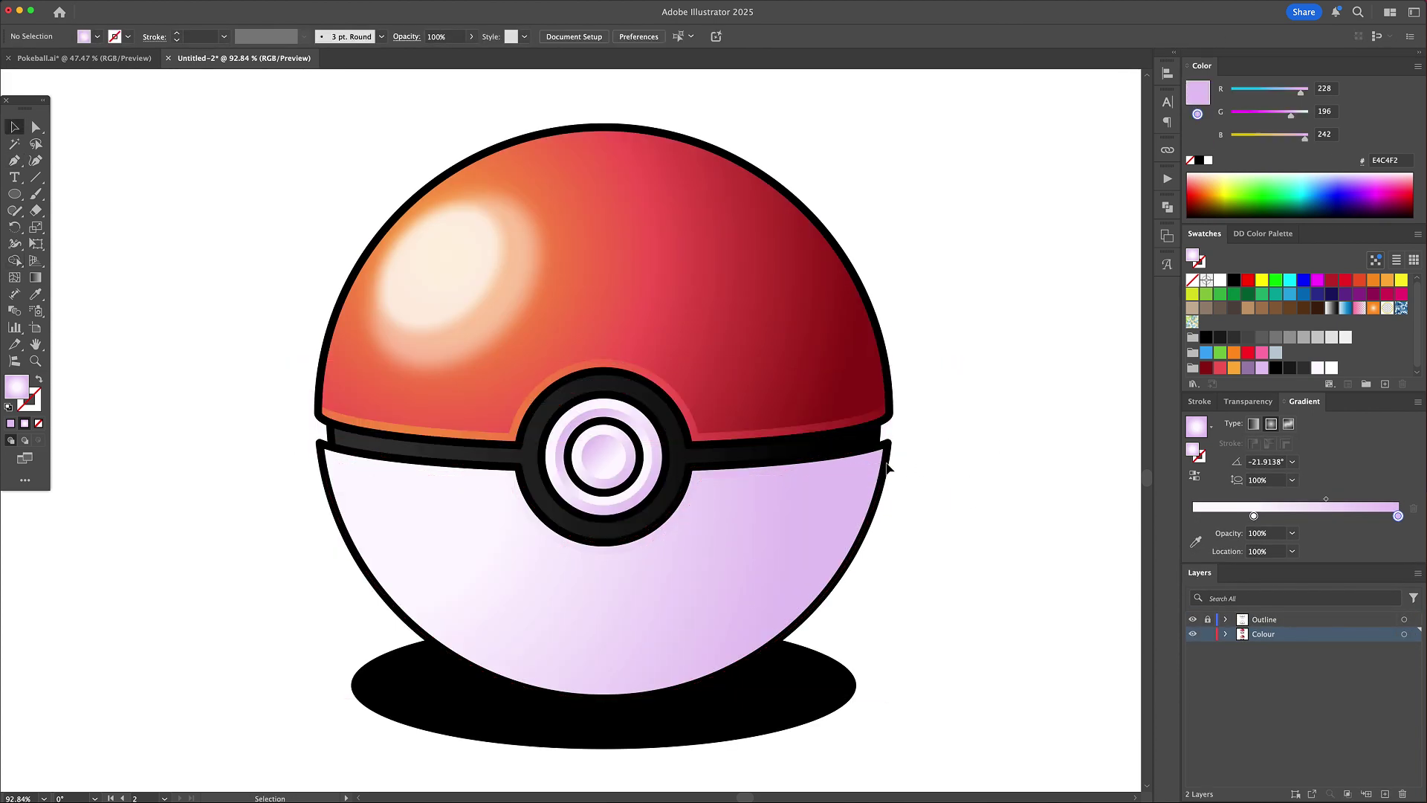
- Redraw the lower rim strip's radial gradient almost horizontally from right to left across the ball
left_click(856, 464)
key("g")
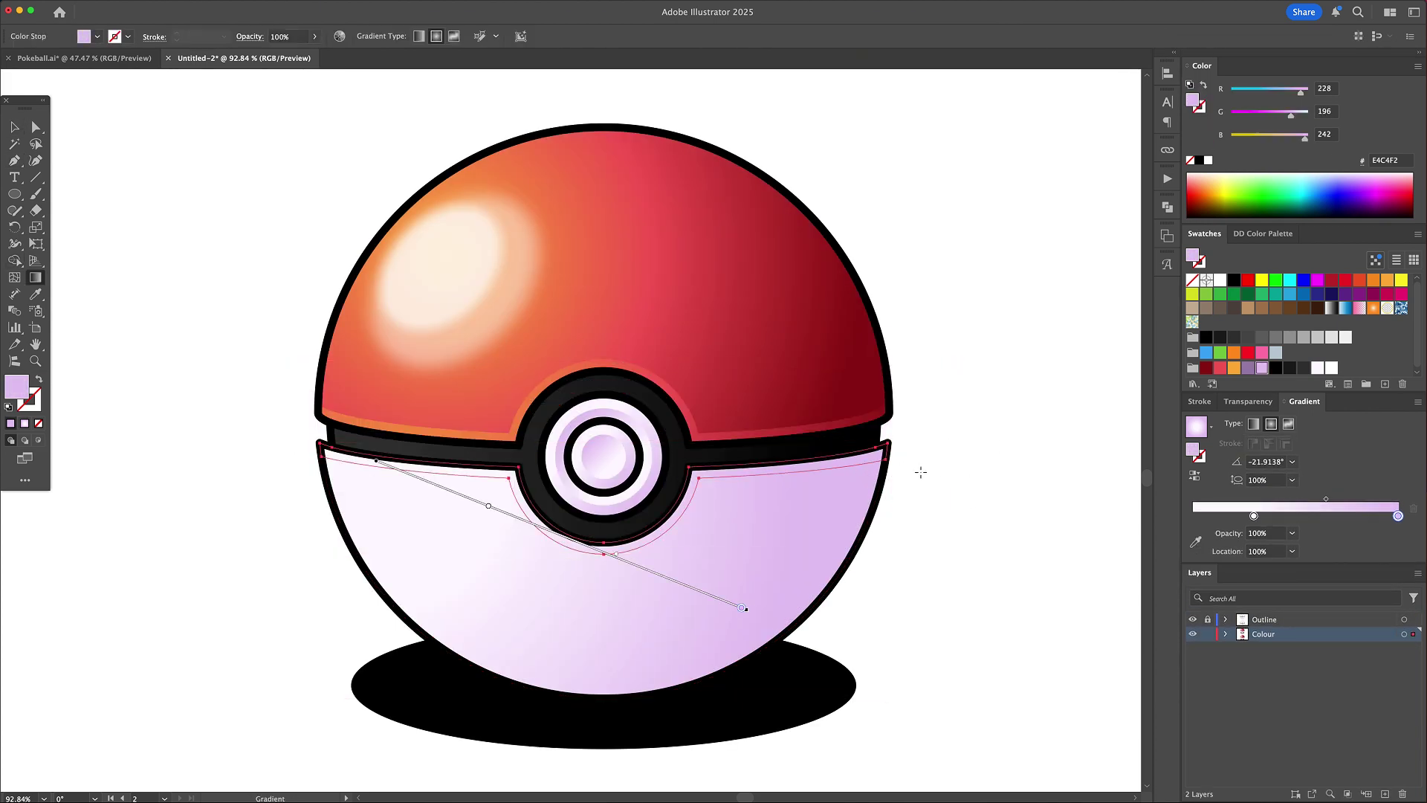
mouse_move(926, 471)
left_mouse_down()
mouse_move(386, 500)
mouse_move(254, 466)
left_mouse_up()
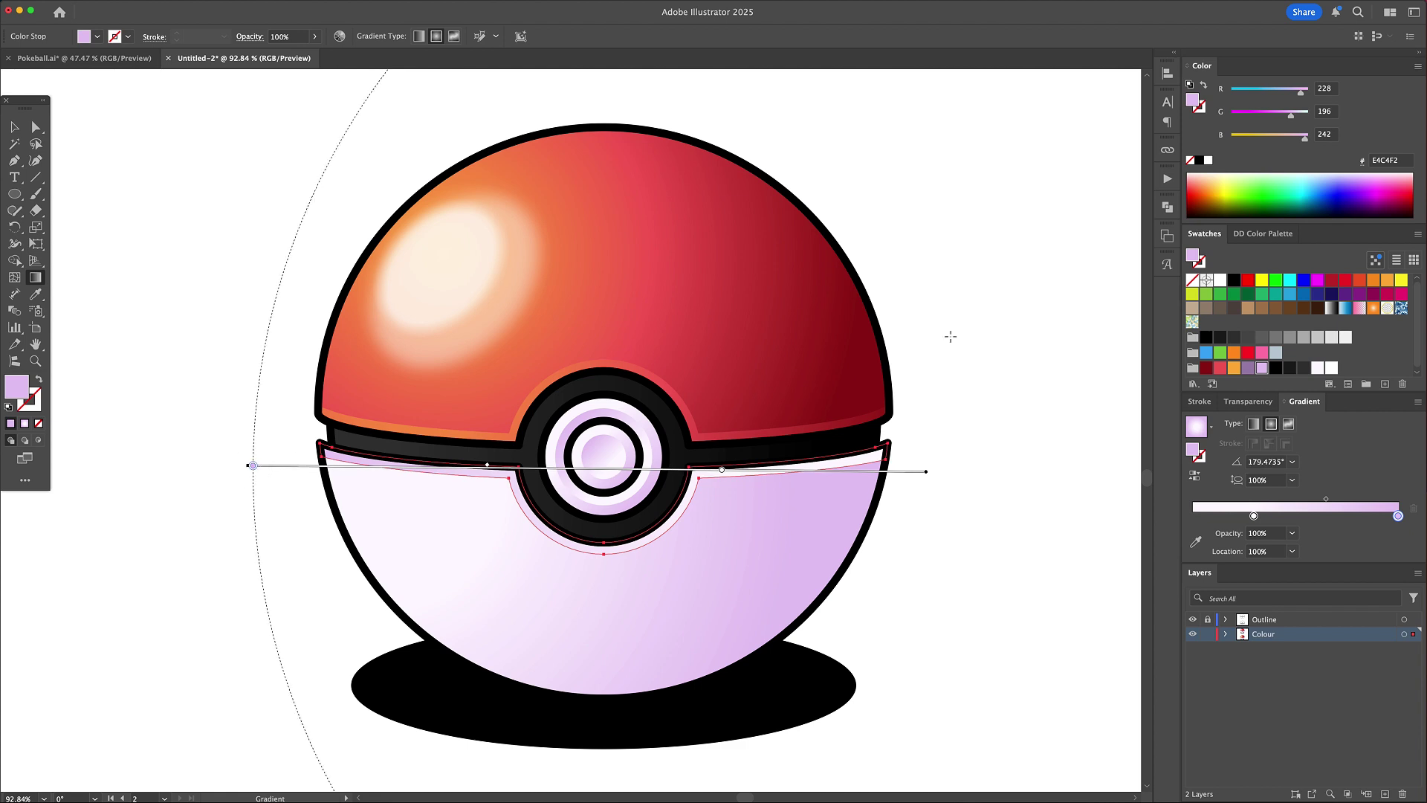
key("v")
left_click(1028, 328)
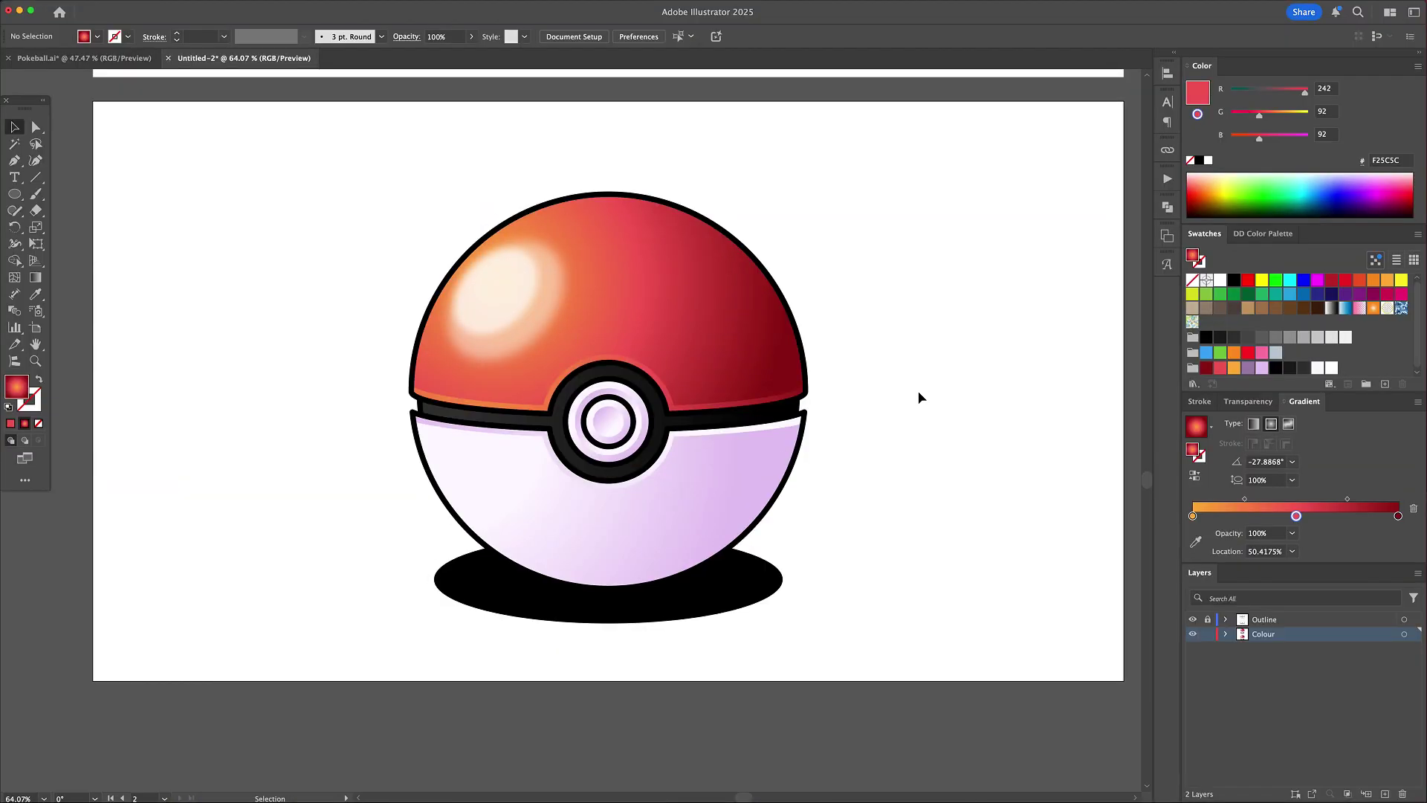
- Fill the black ground shadow ellipse with a radial gradient from purple 9E82AD in the centre to white at the edge
left_click(738, 607)
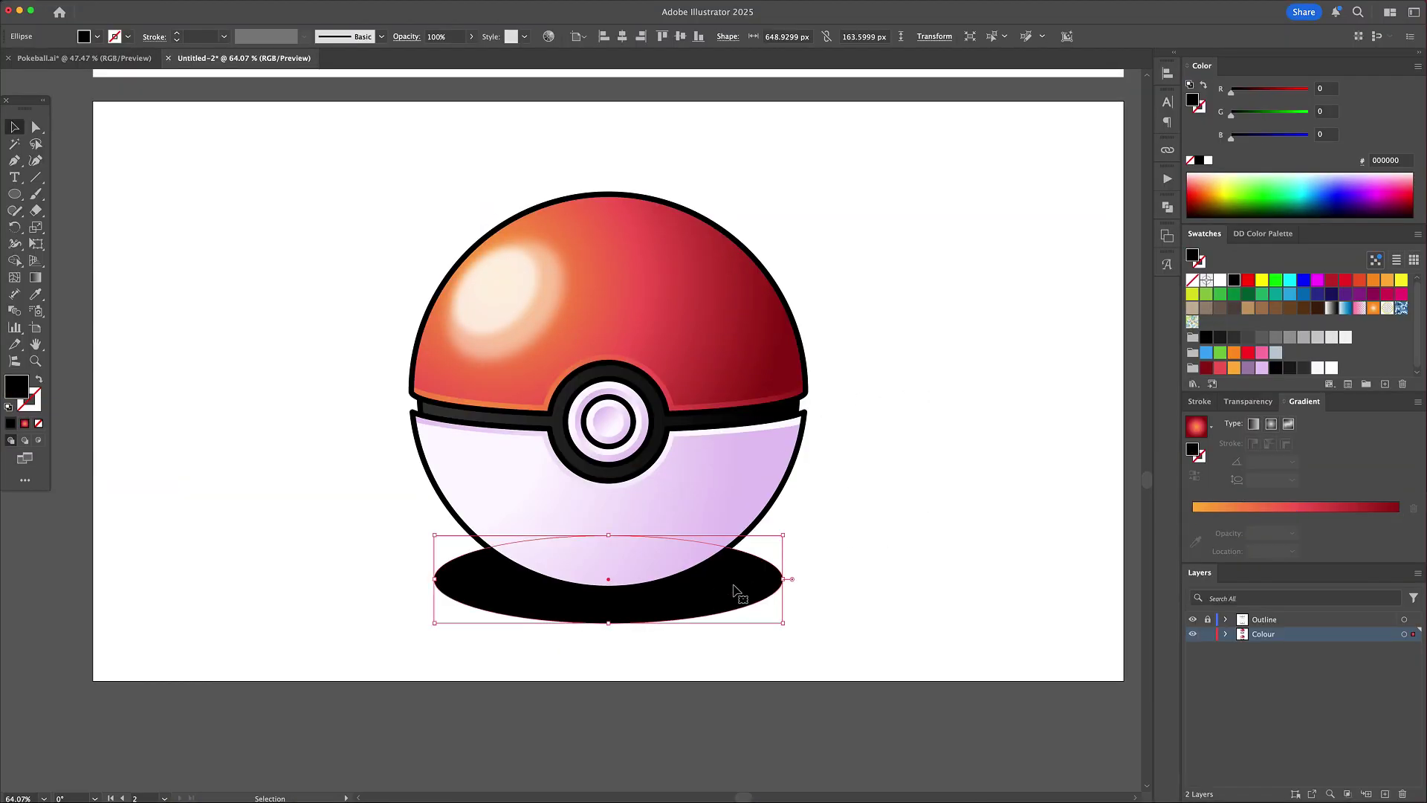
left_click_drag(1304, 402, 884, 232)
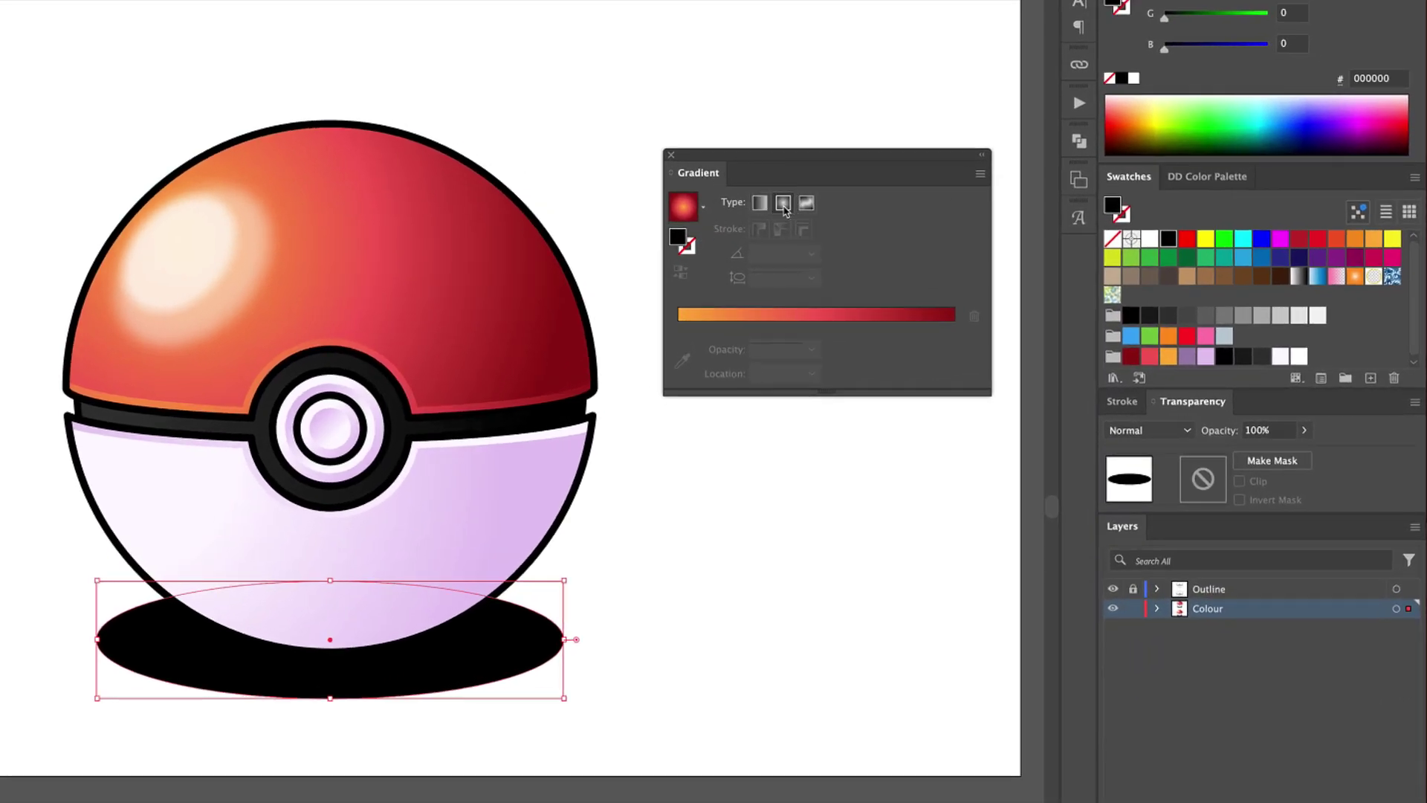
left_click(783, 205)
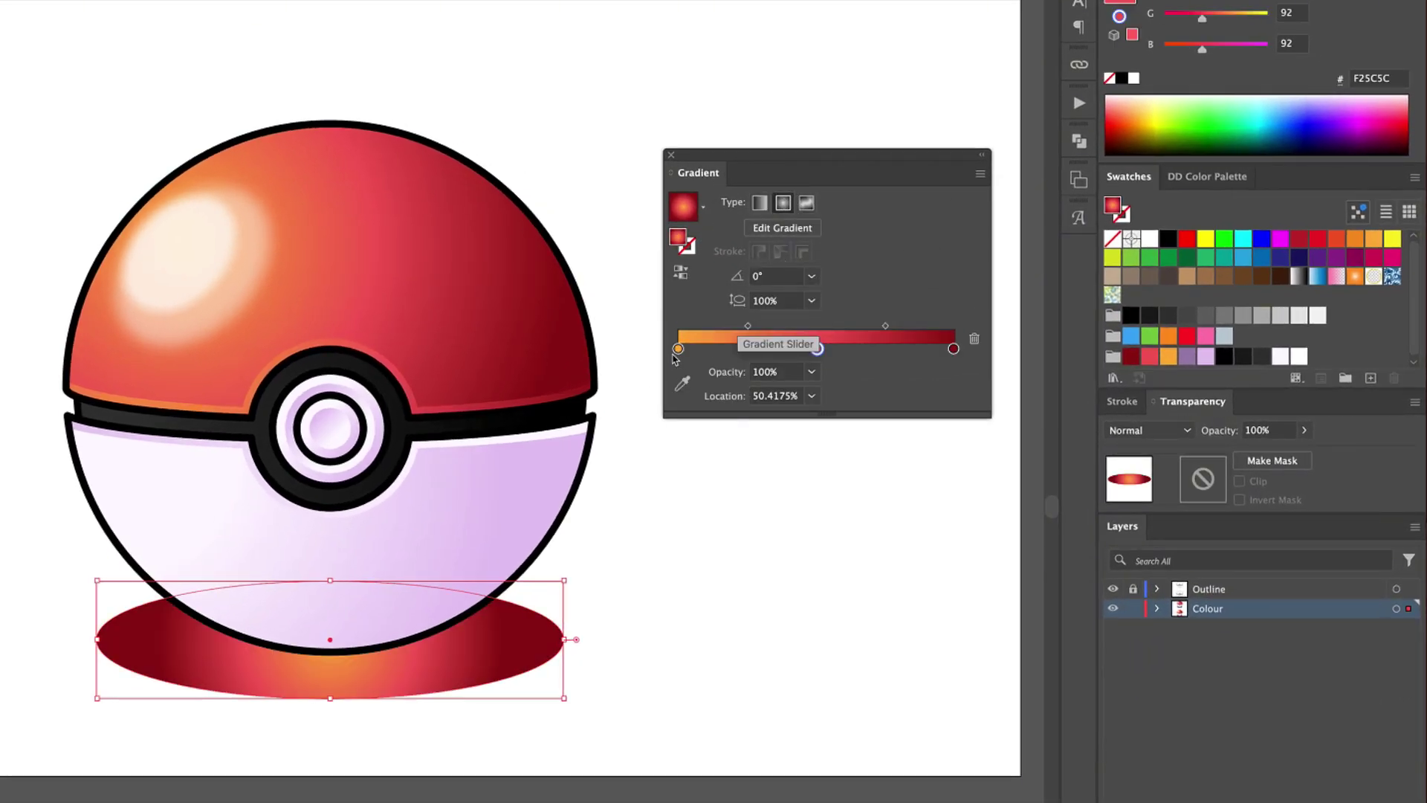
mouse_move(678, 348)
left_mouse_down()
mouse_move(803, 372)
mouse_move(661, 350)
left_mouse_up()
left_click(817, 349)
left_click_drag(816, 326, 803, 326)
left_click_drag(1187, 357, 682, 354)
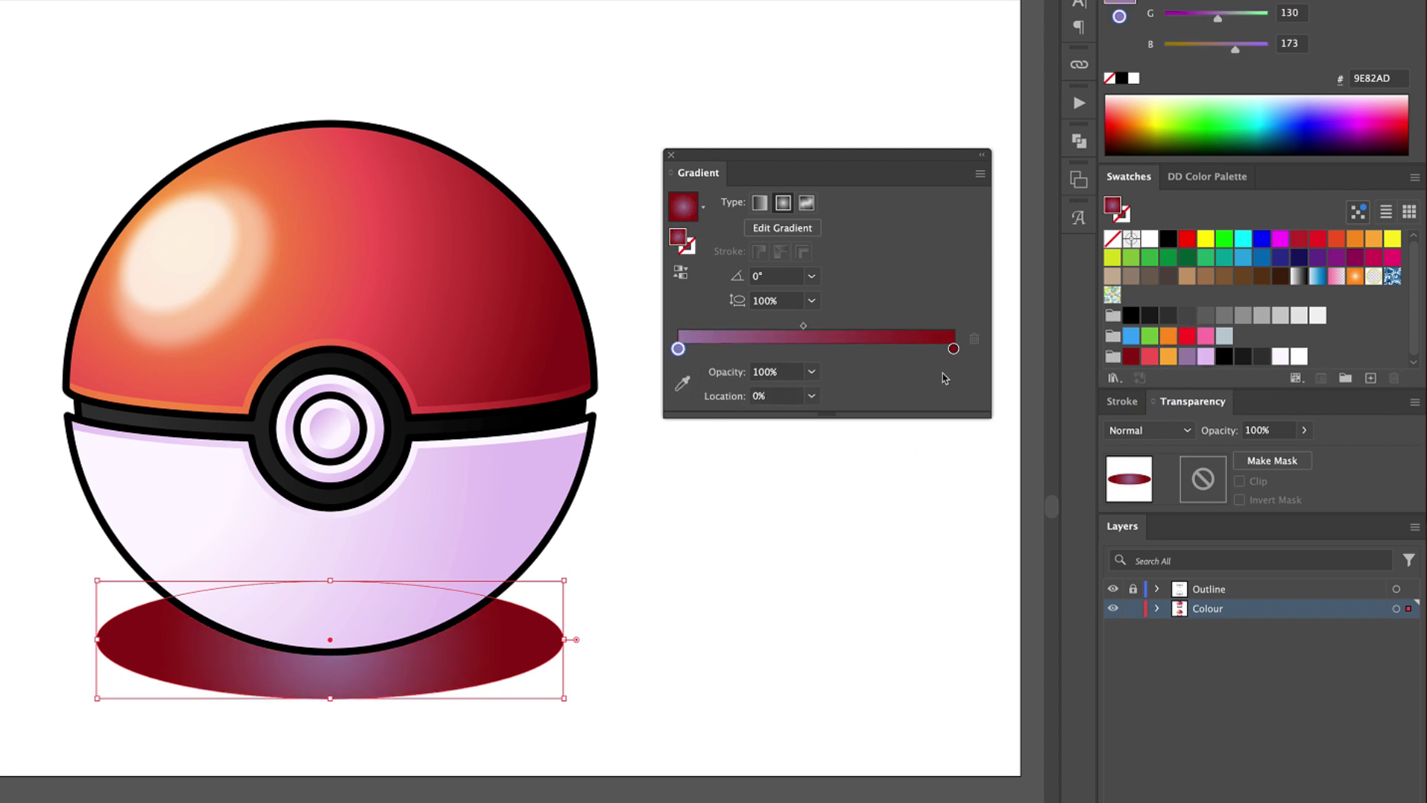
left_click_drag(1156, 245, 958, 355)
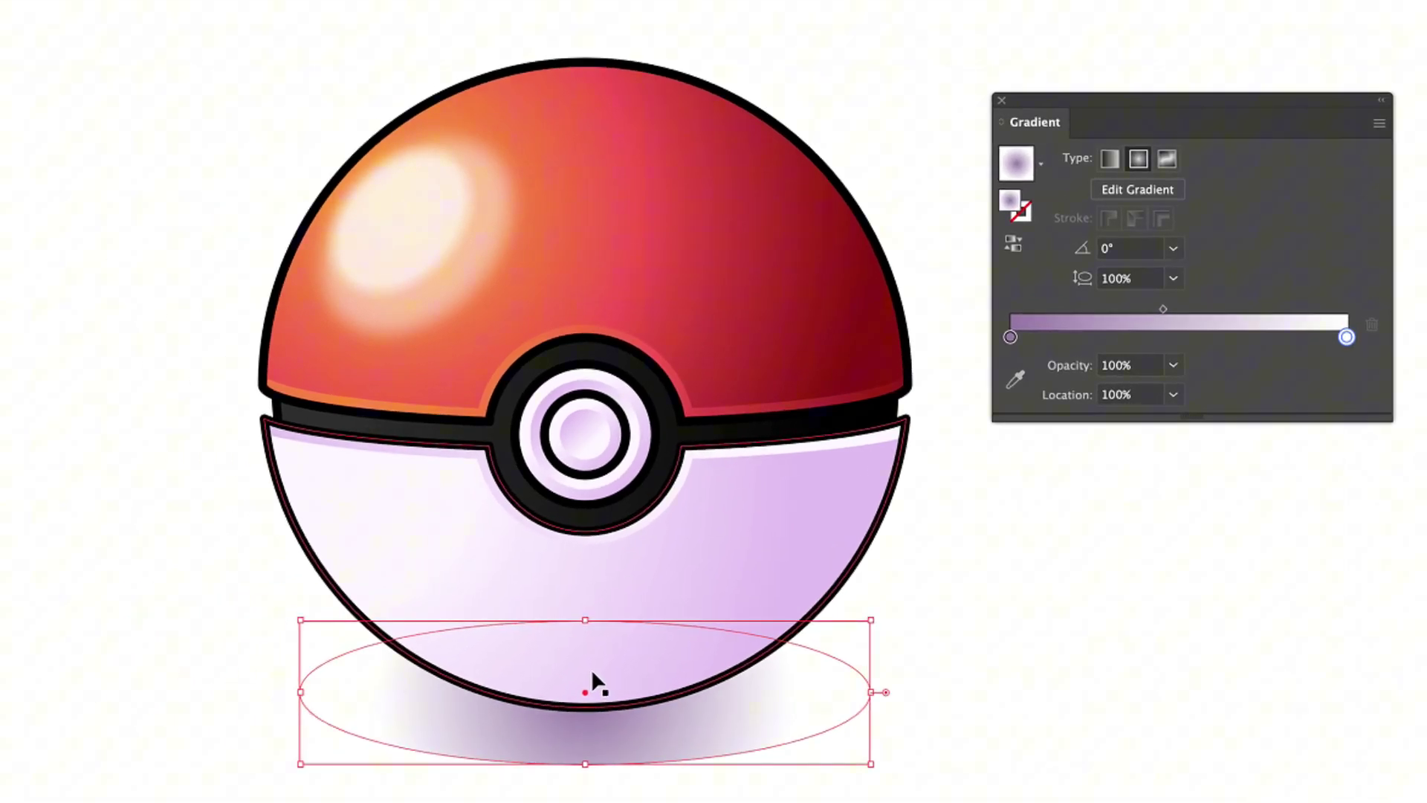
- Flatten the shadow's radial gradient to an aspect ratio of about 22.6% and widen it to nearly the full ellipse
key("g")
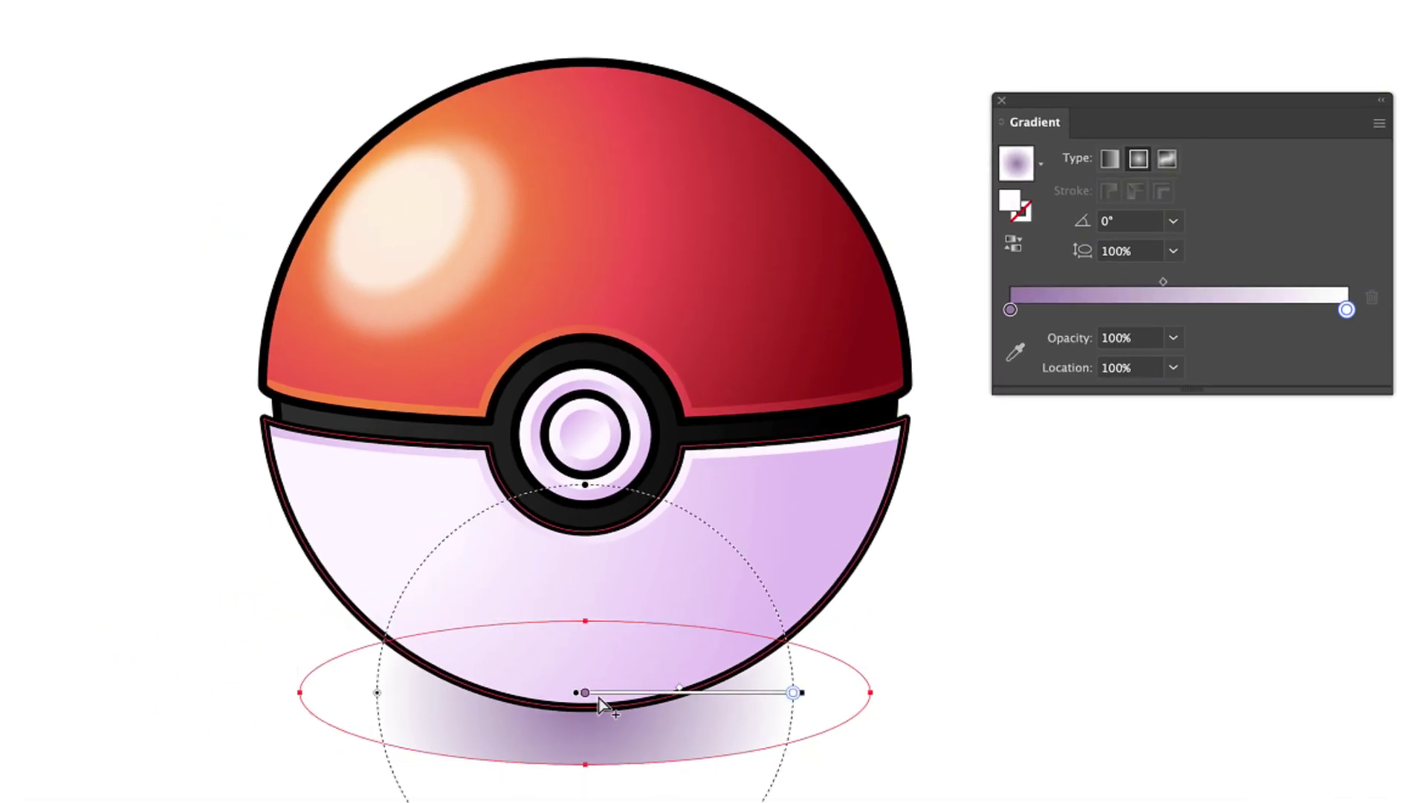
left_click_drag(585, 487, 587, 640)
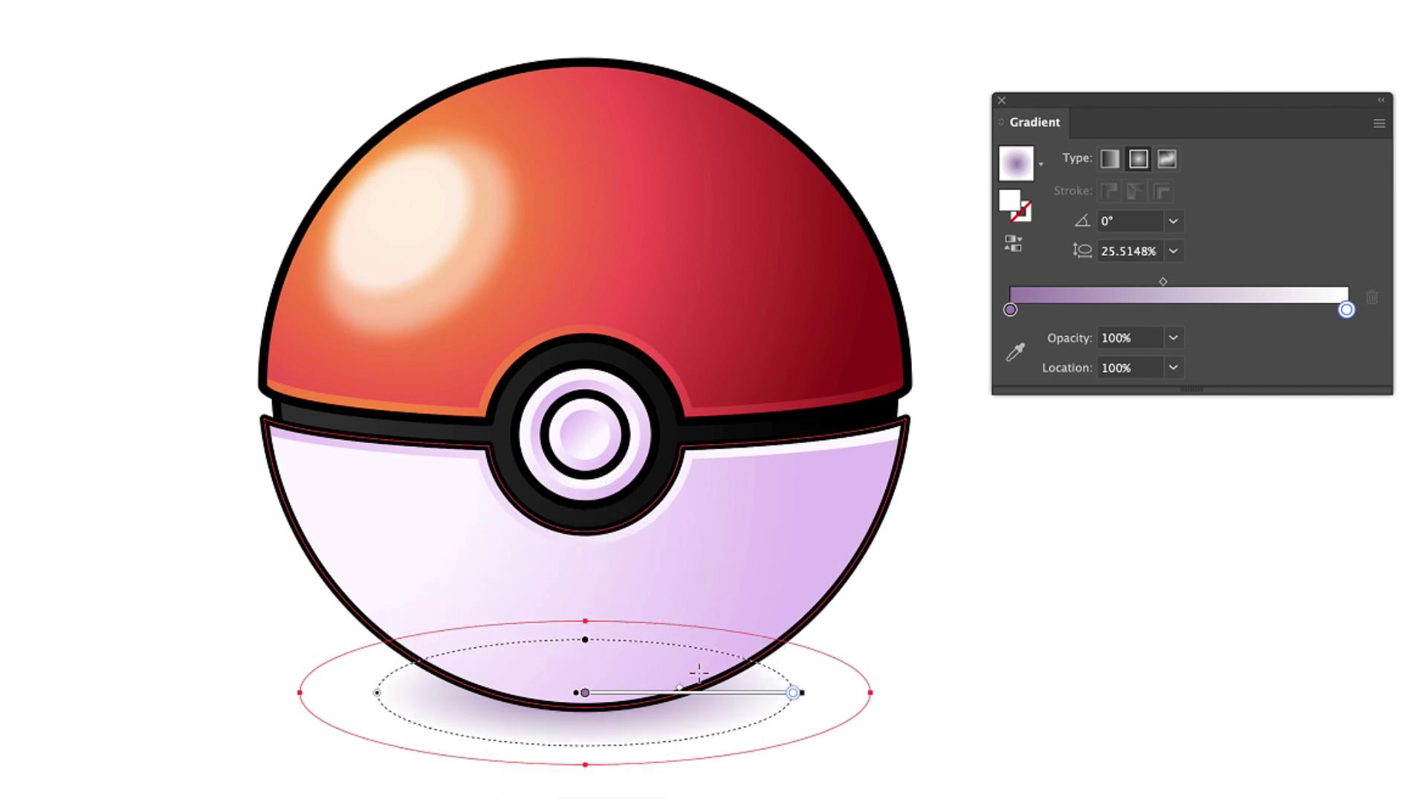
left_click_drag(794, 692, 863, 694)
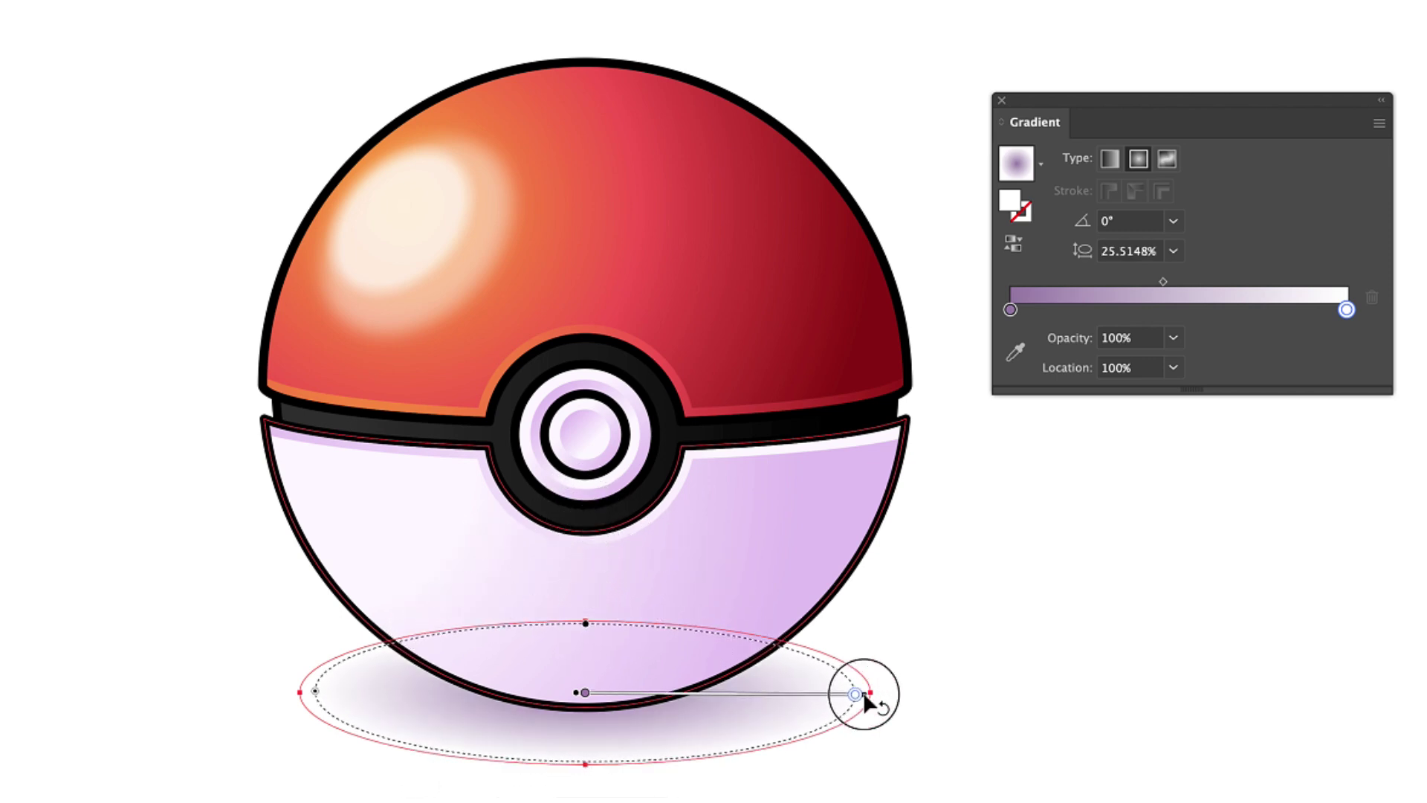
left_click_drag(584, 623, 585, 631)
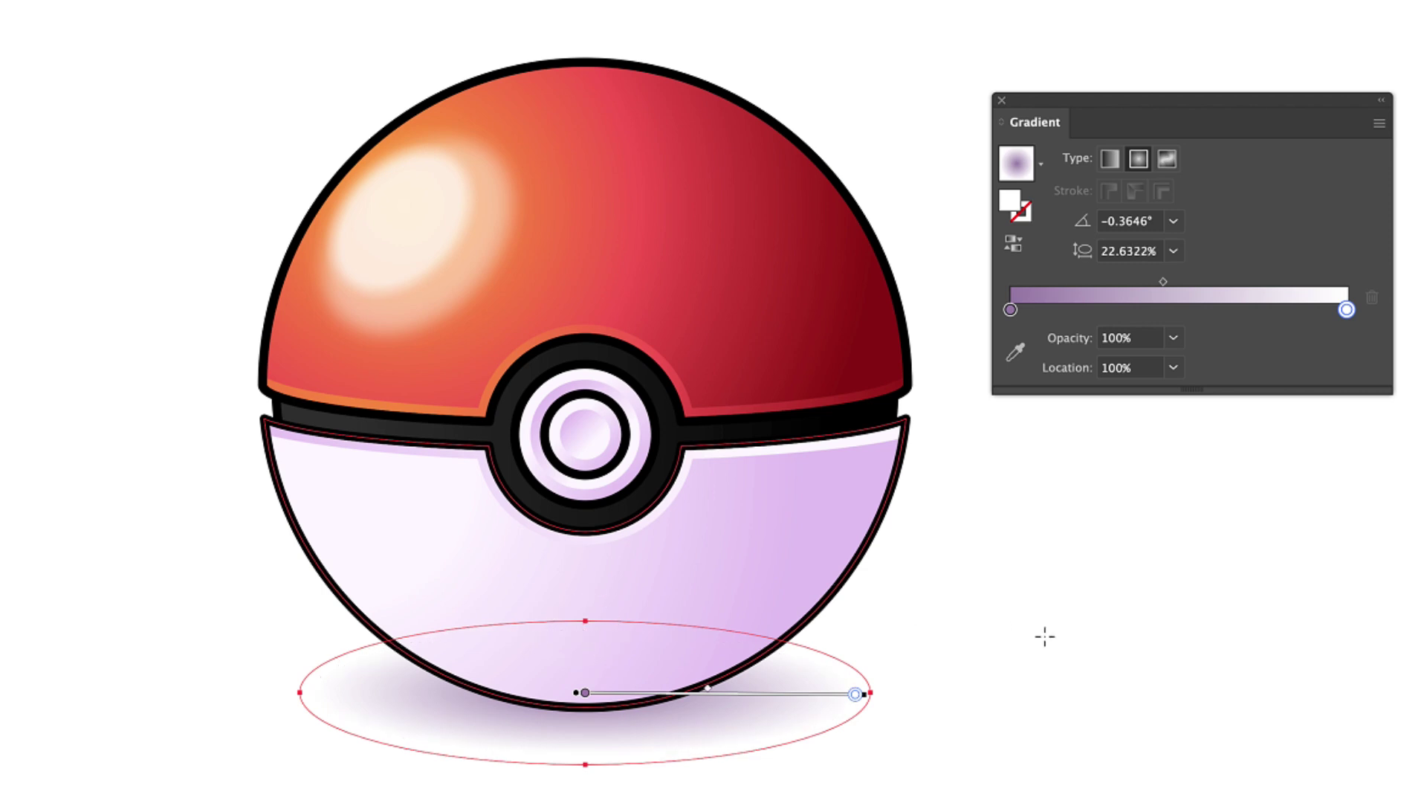
key("v")
left_click(1043, 635)
- Unlock the Outline layer and delete the black outlines around the red upper half and the white lower half
left_click(825, 669)
left_click_drag(786, 538, 805, 513)
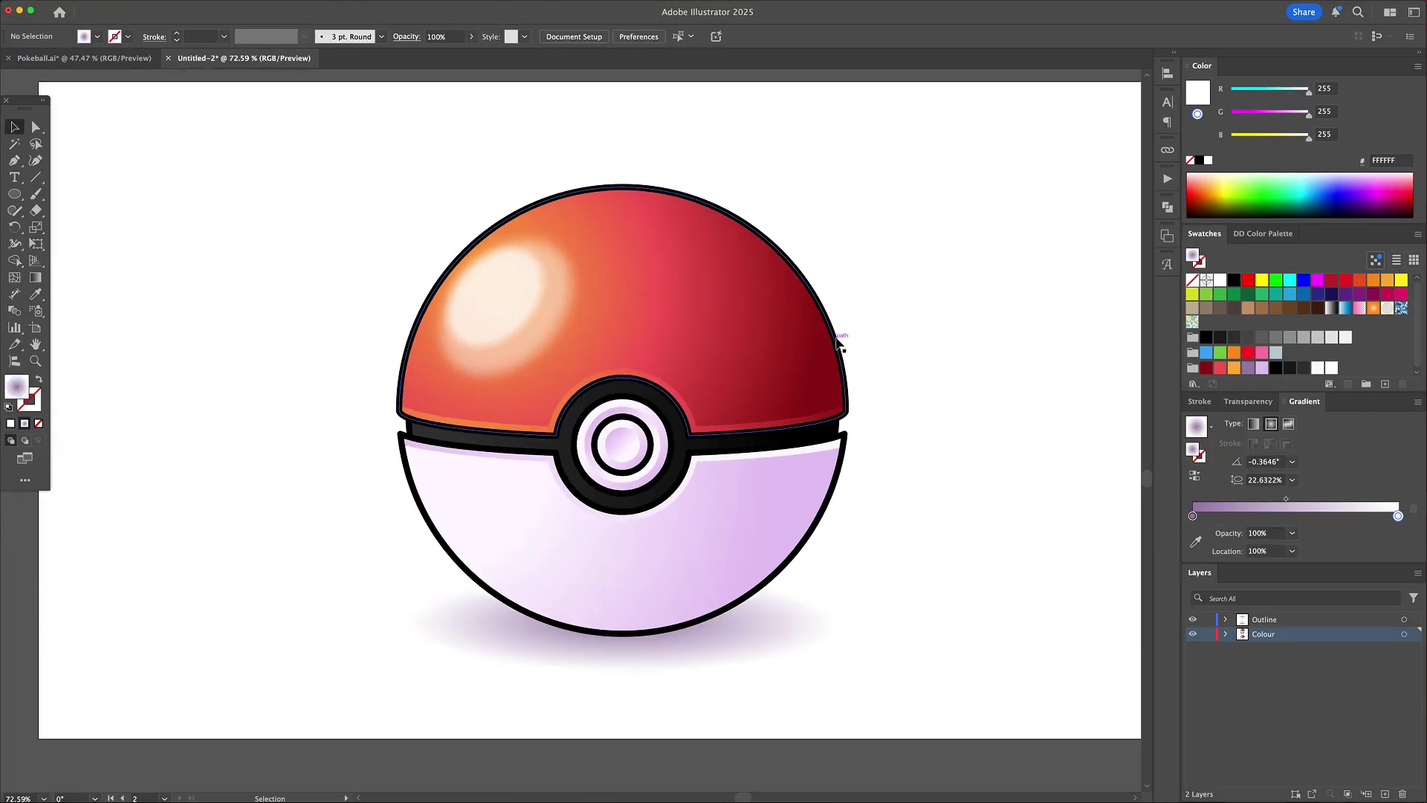
left_click(837, 340)
left_click(860, 459)
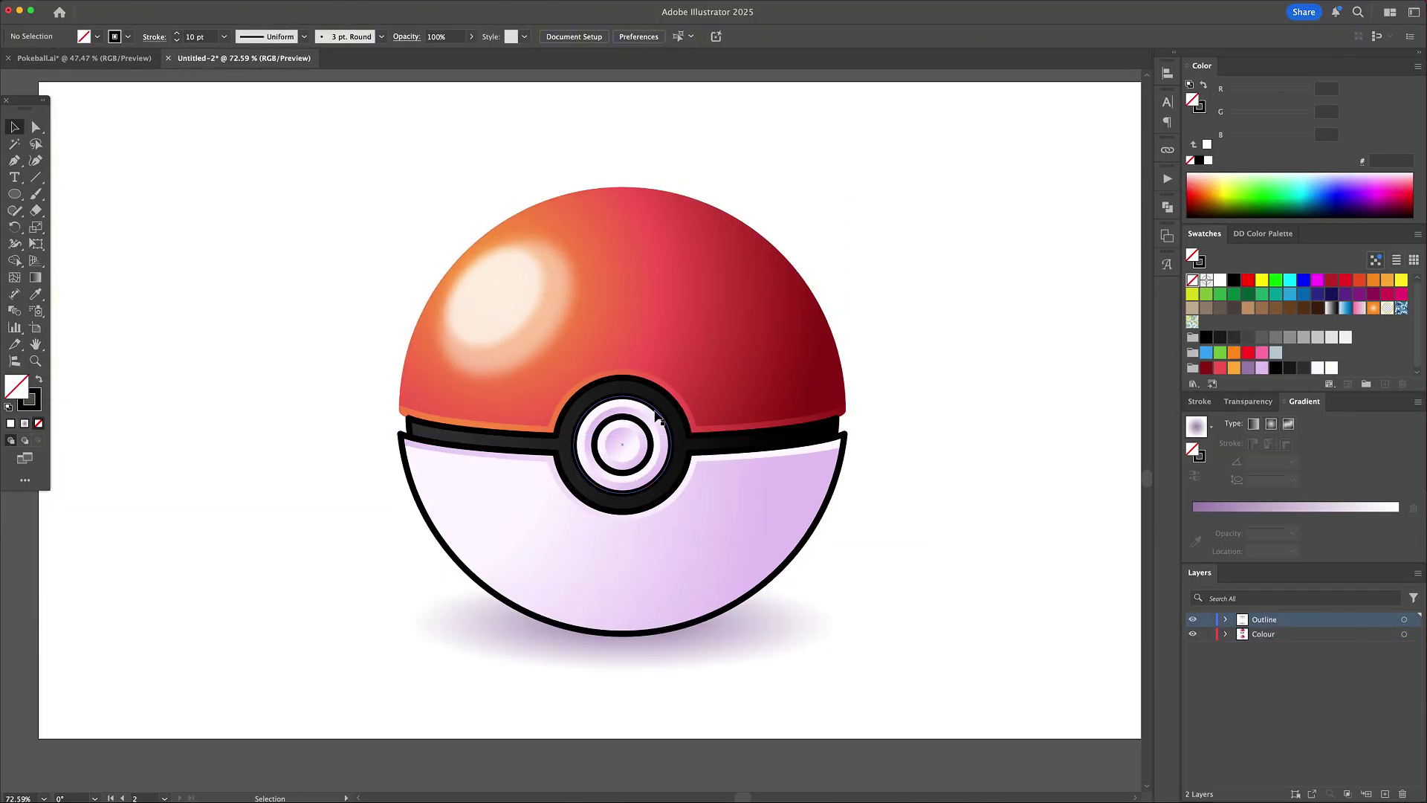
left_click(845, 446)
key("Delete")
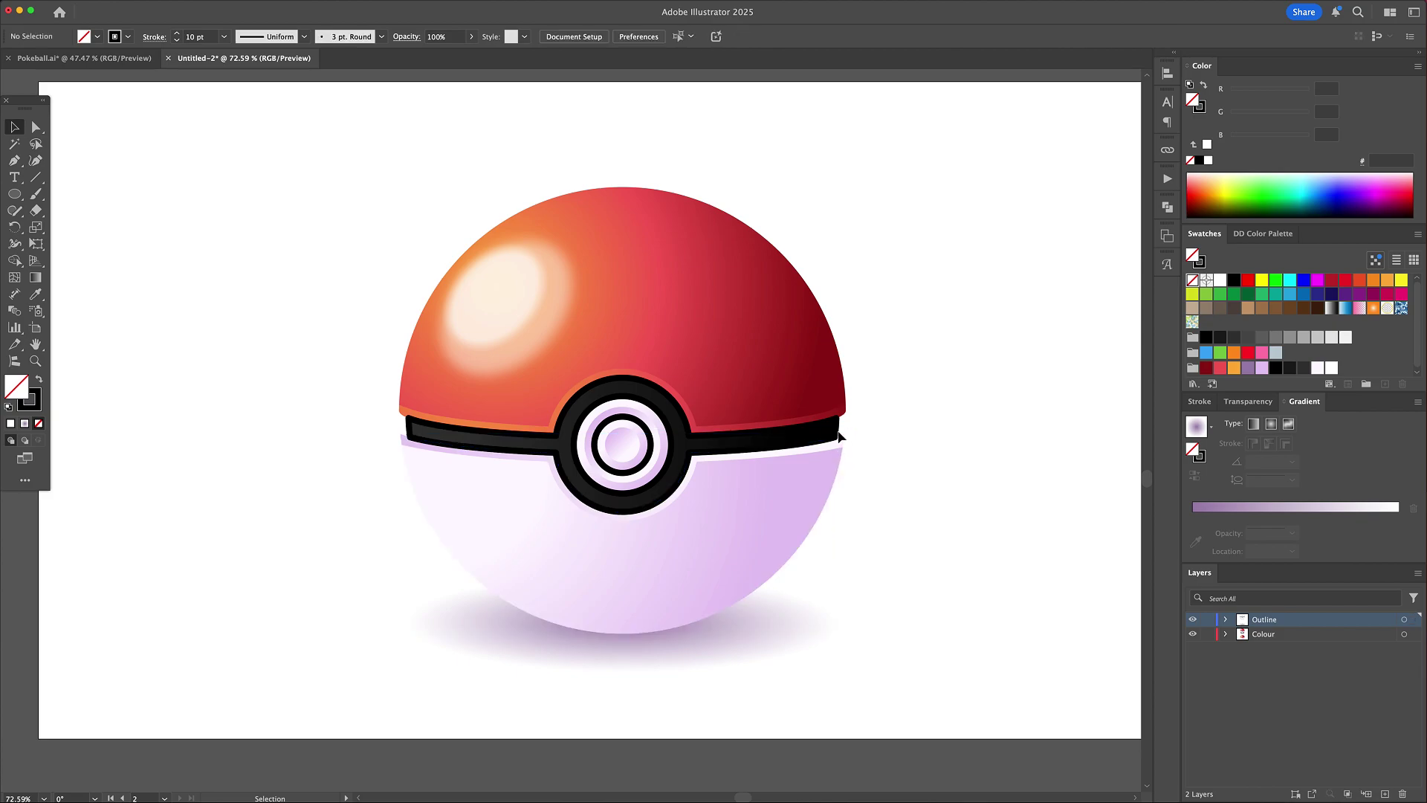